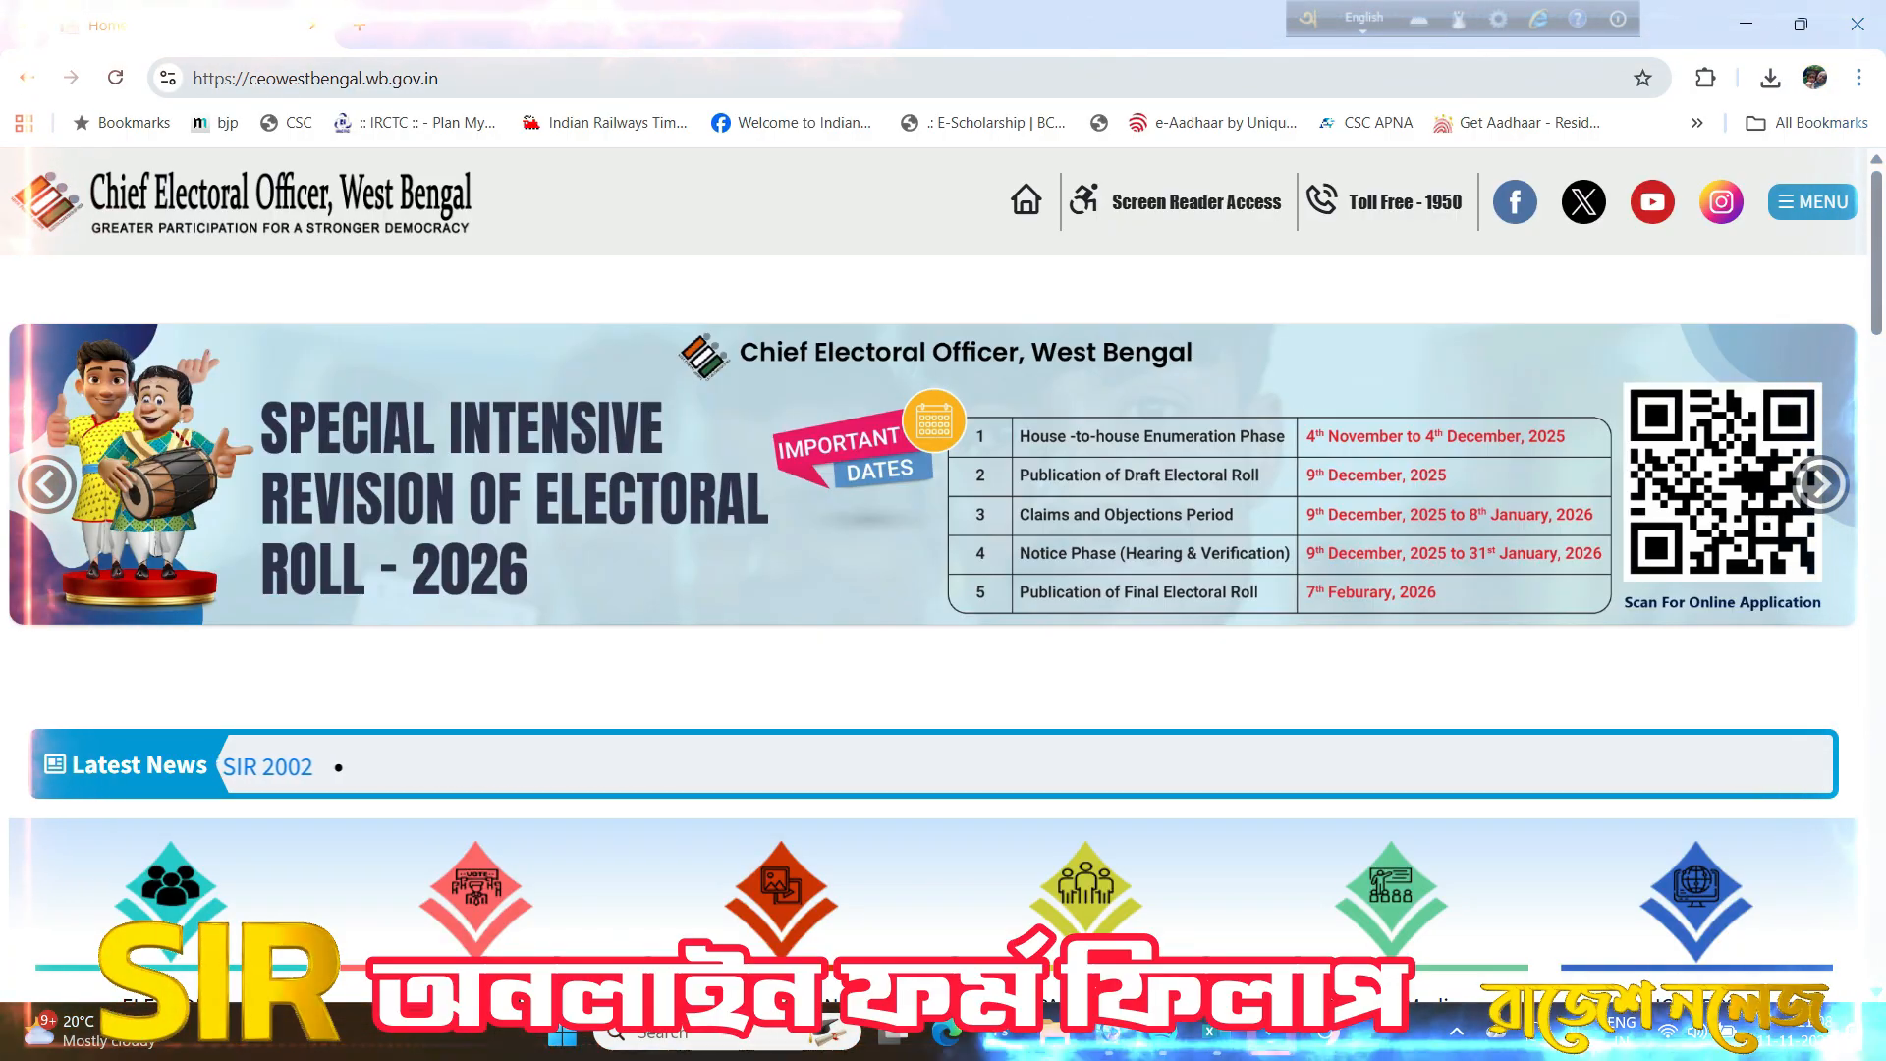
- Open the ELECTORS section and launch the Voters' Service Portal via Register in Electoral Roll
scroll(943, 590, "down", 3)
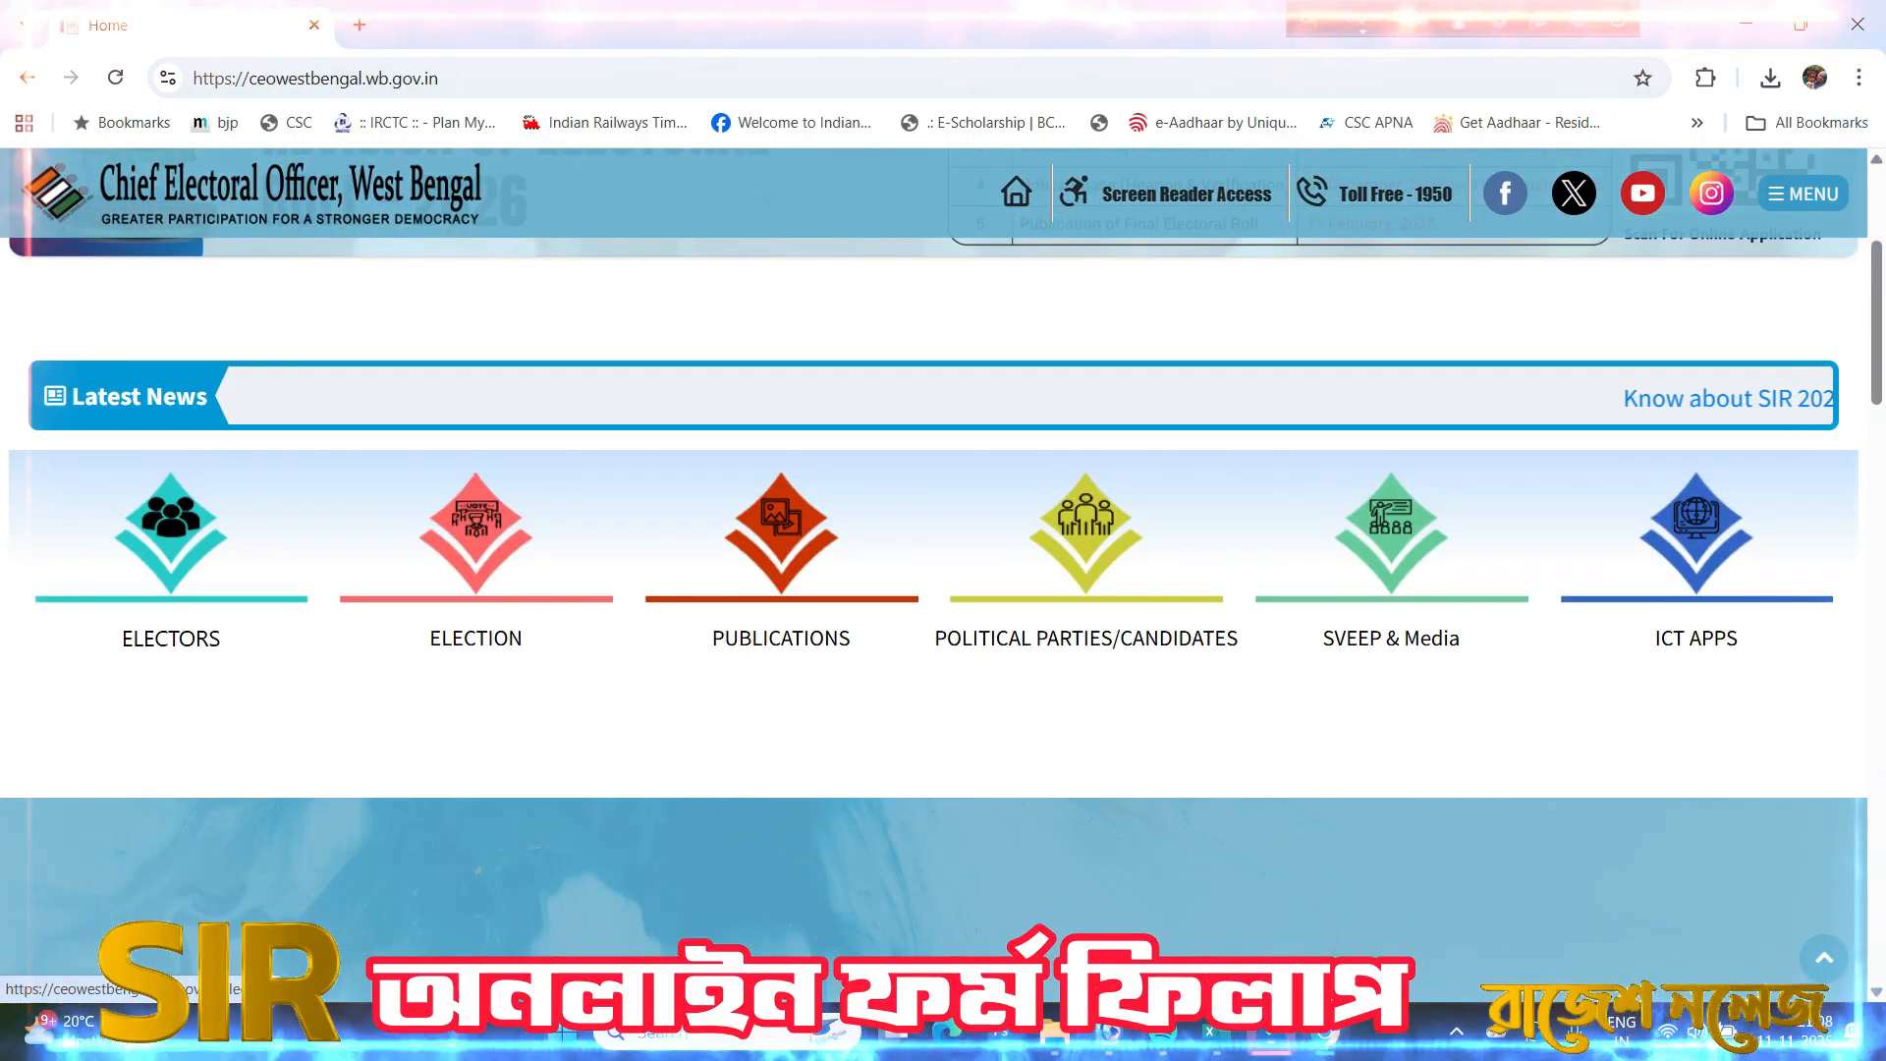
left_click(171, 535)
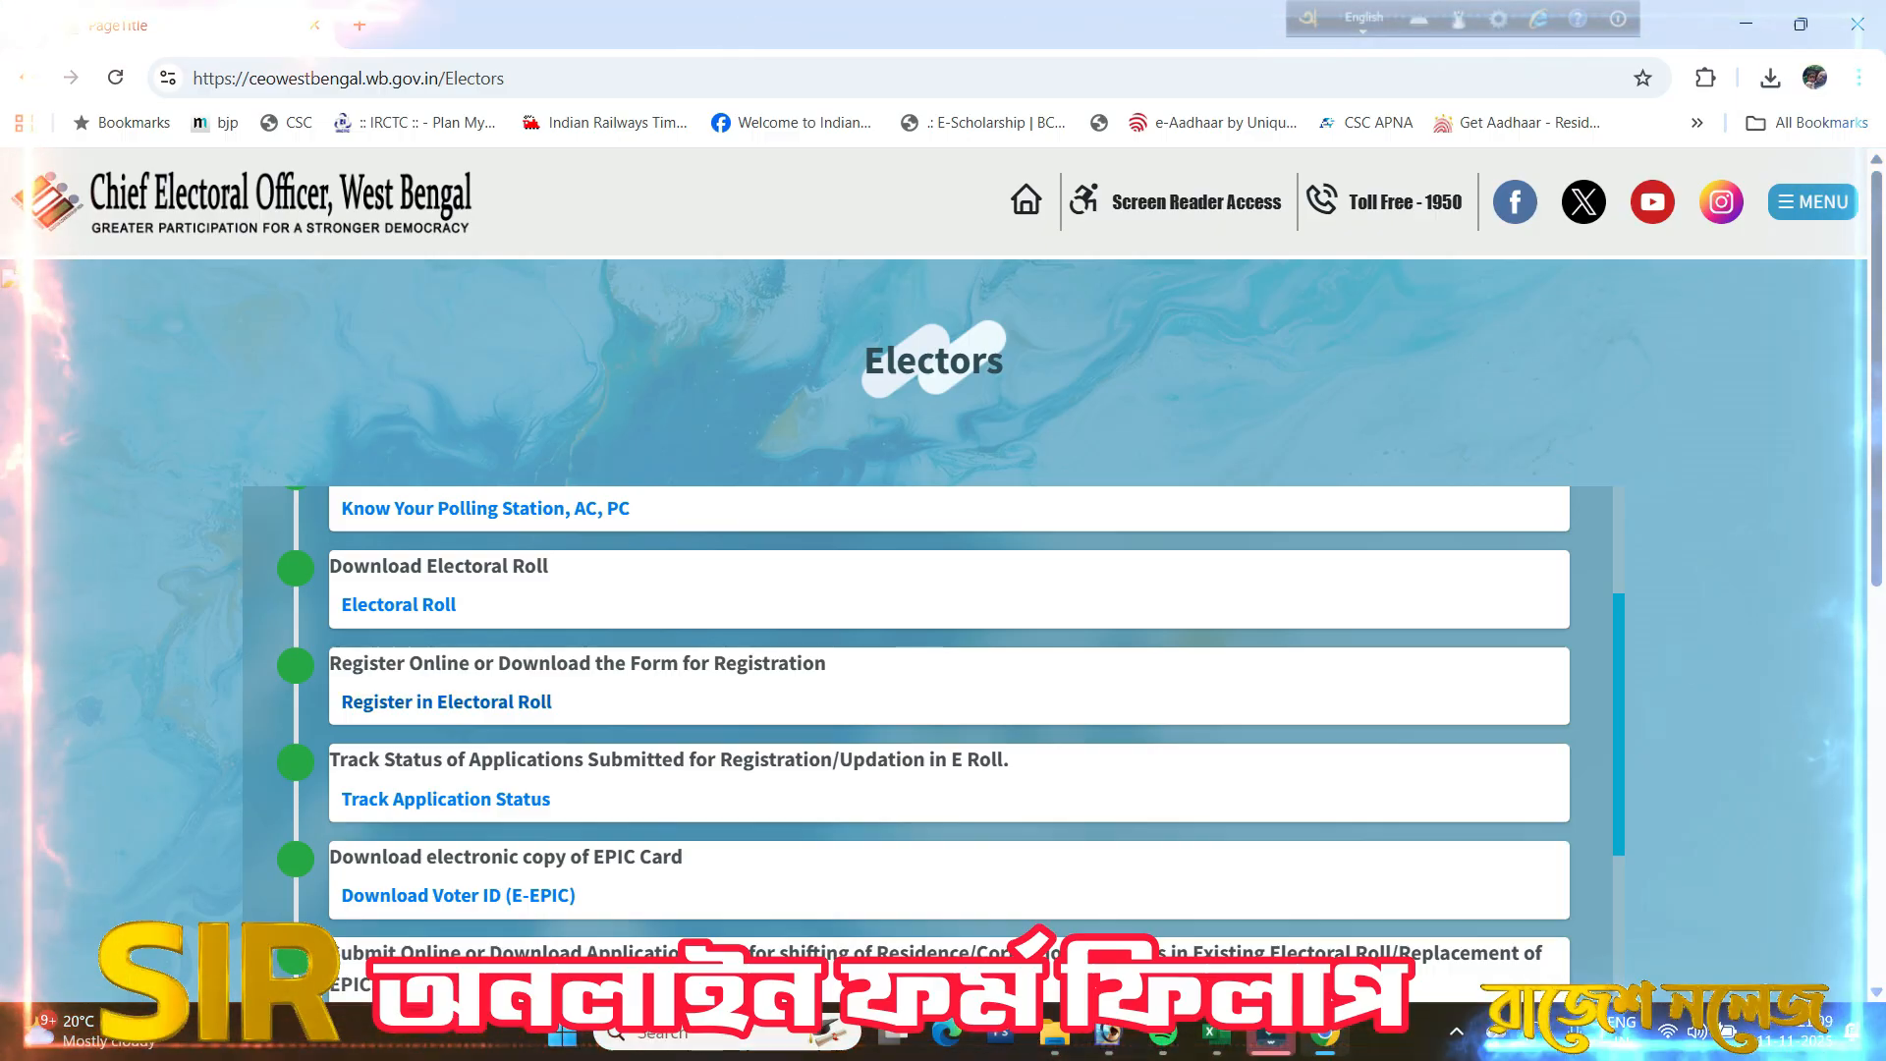
left_click(447, 702)
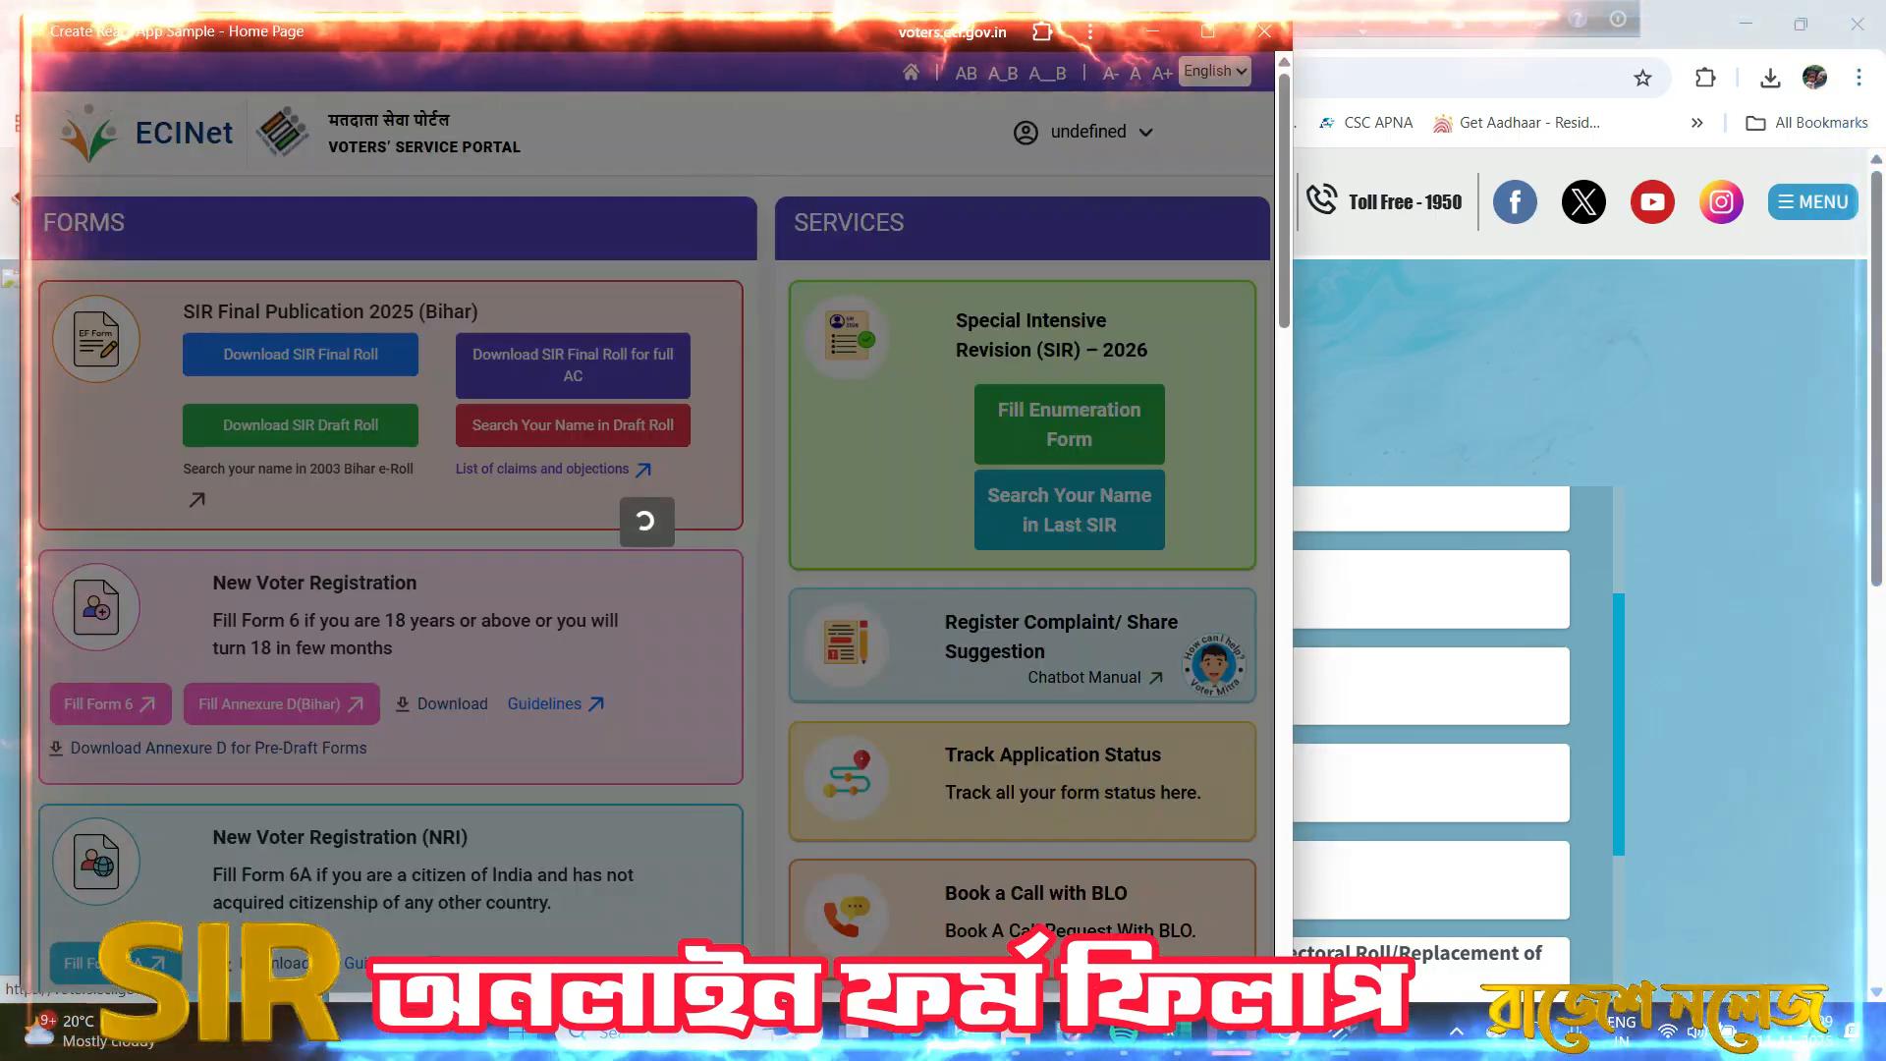
- Maximize the portal, start the SIR 2026 enumeration form, and choose West Bengal as the state
left_click(1208, 32)
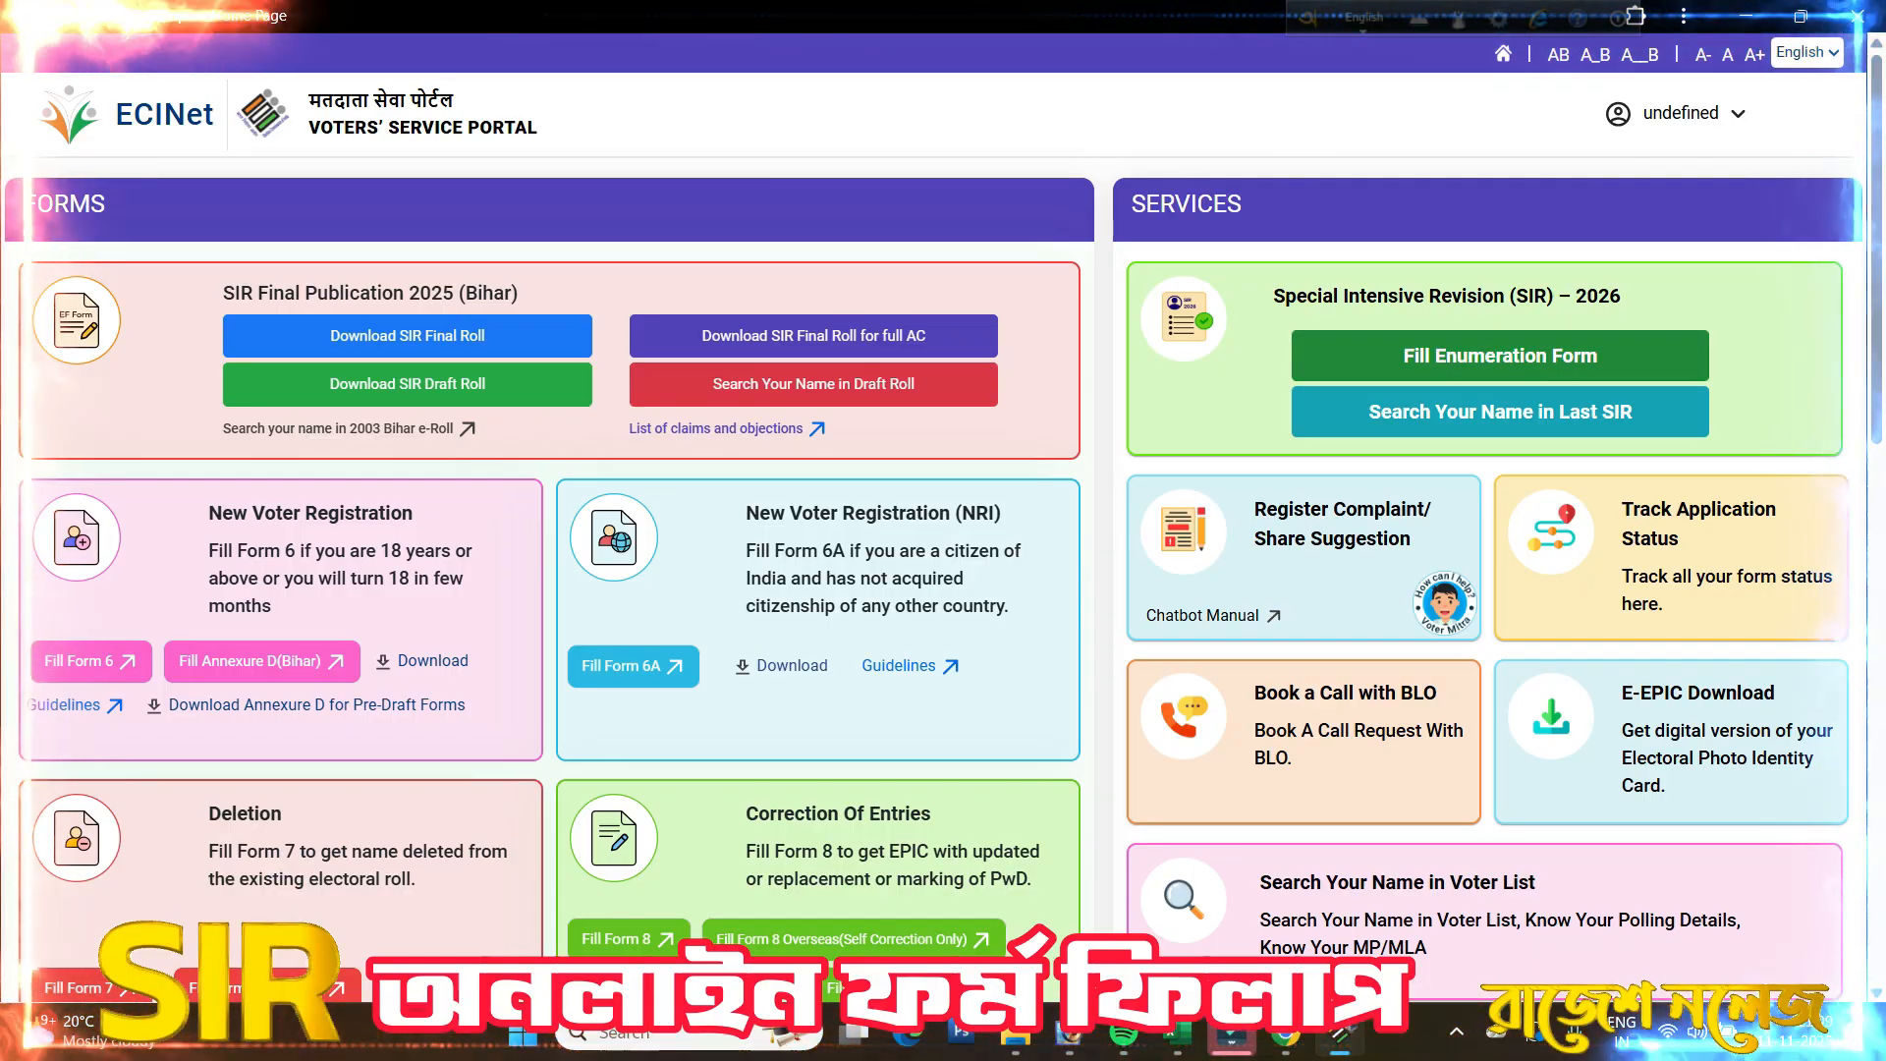
left_click(1500, 356)
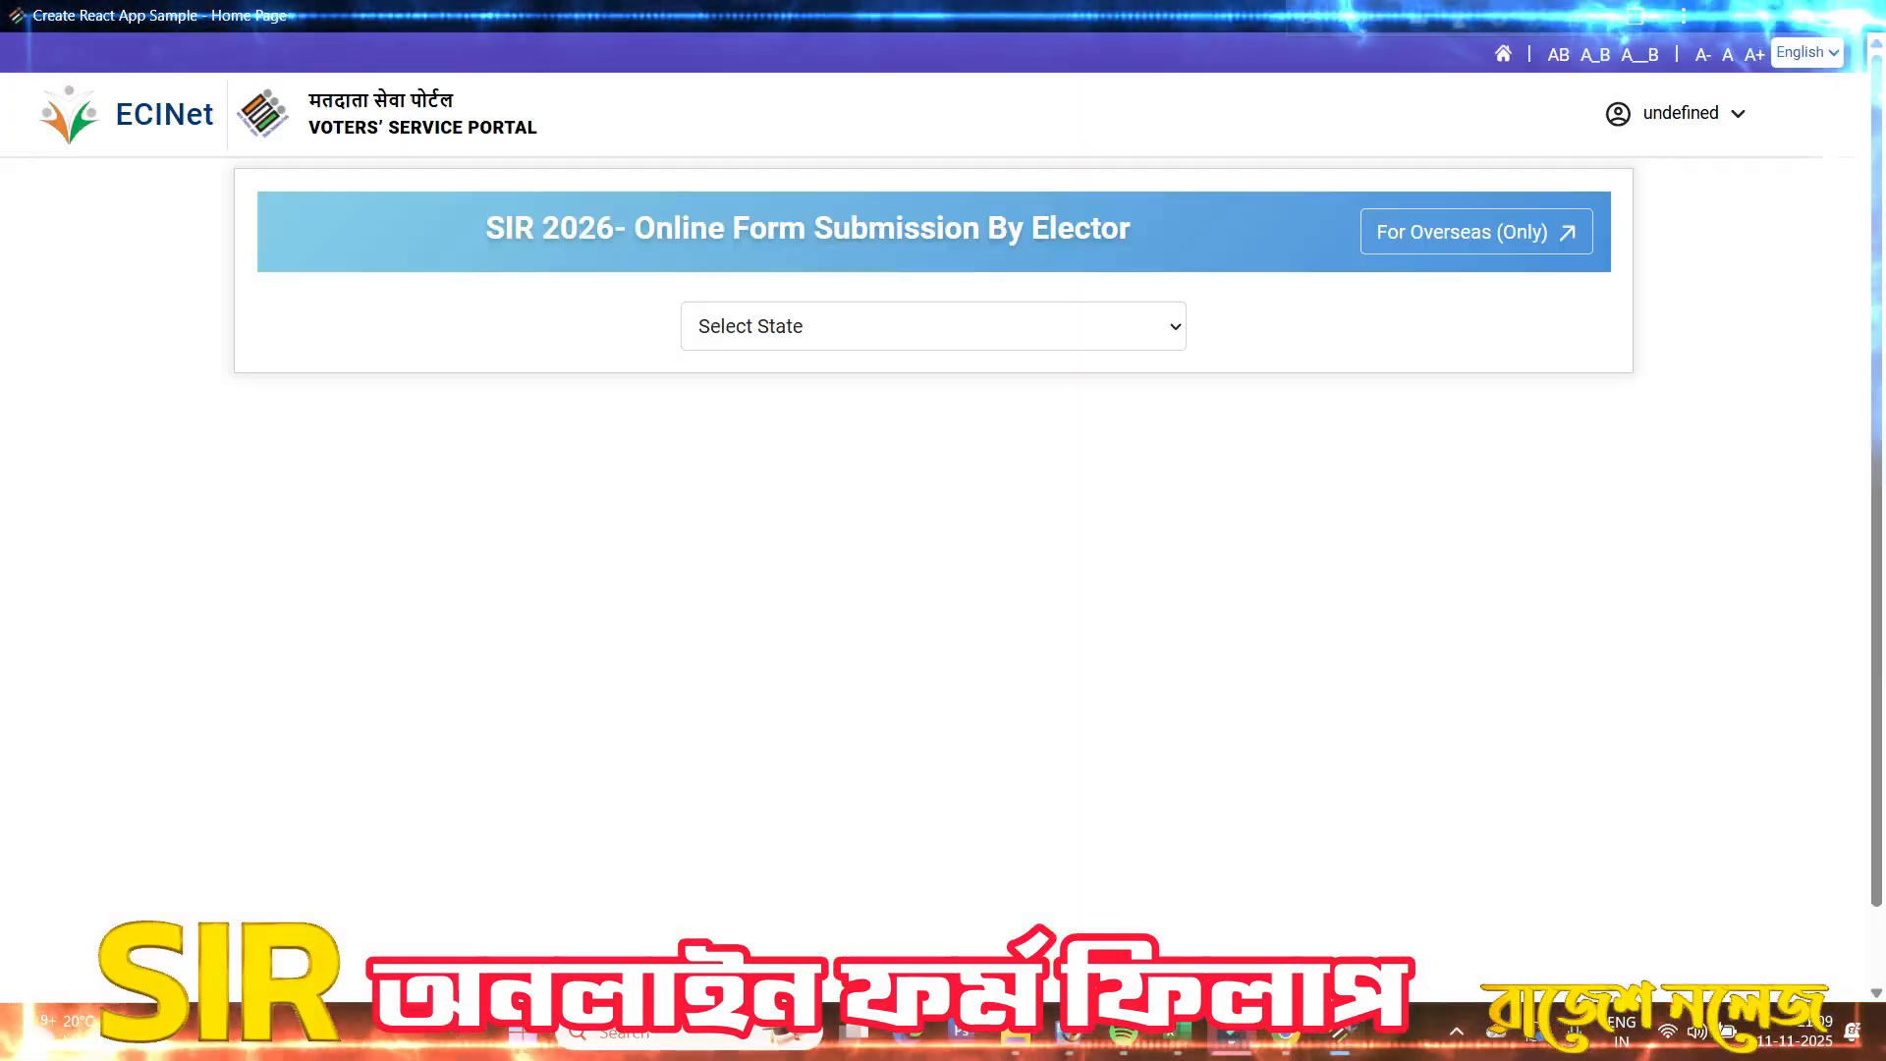
left_click(933, 326)
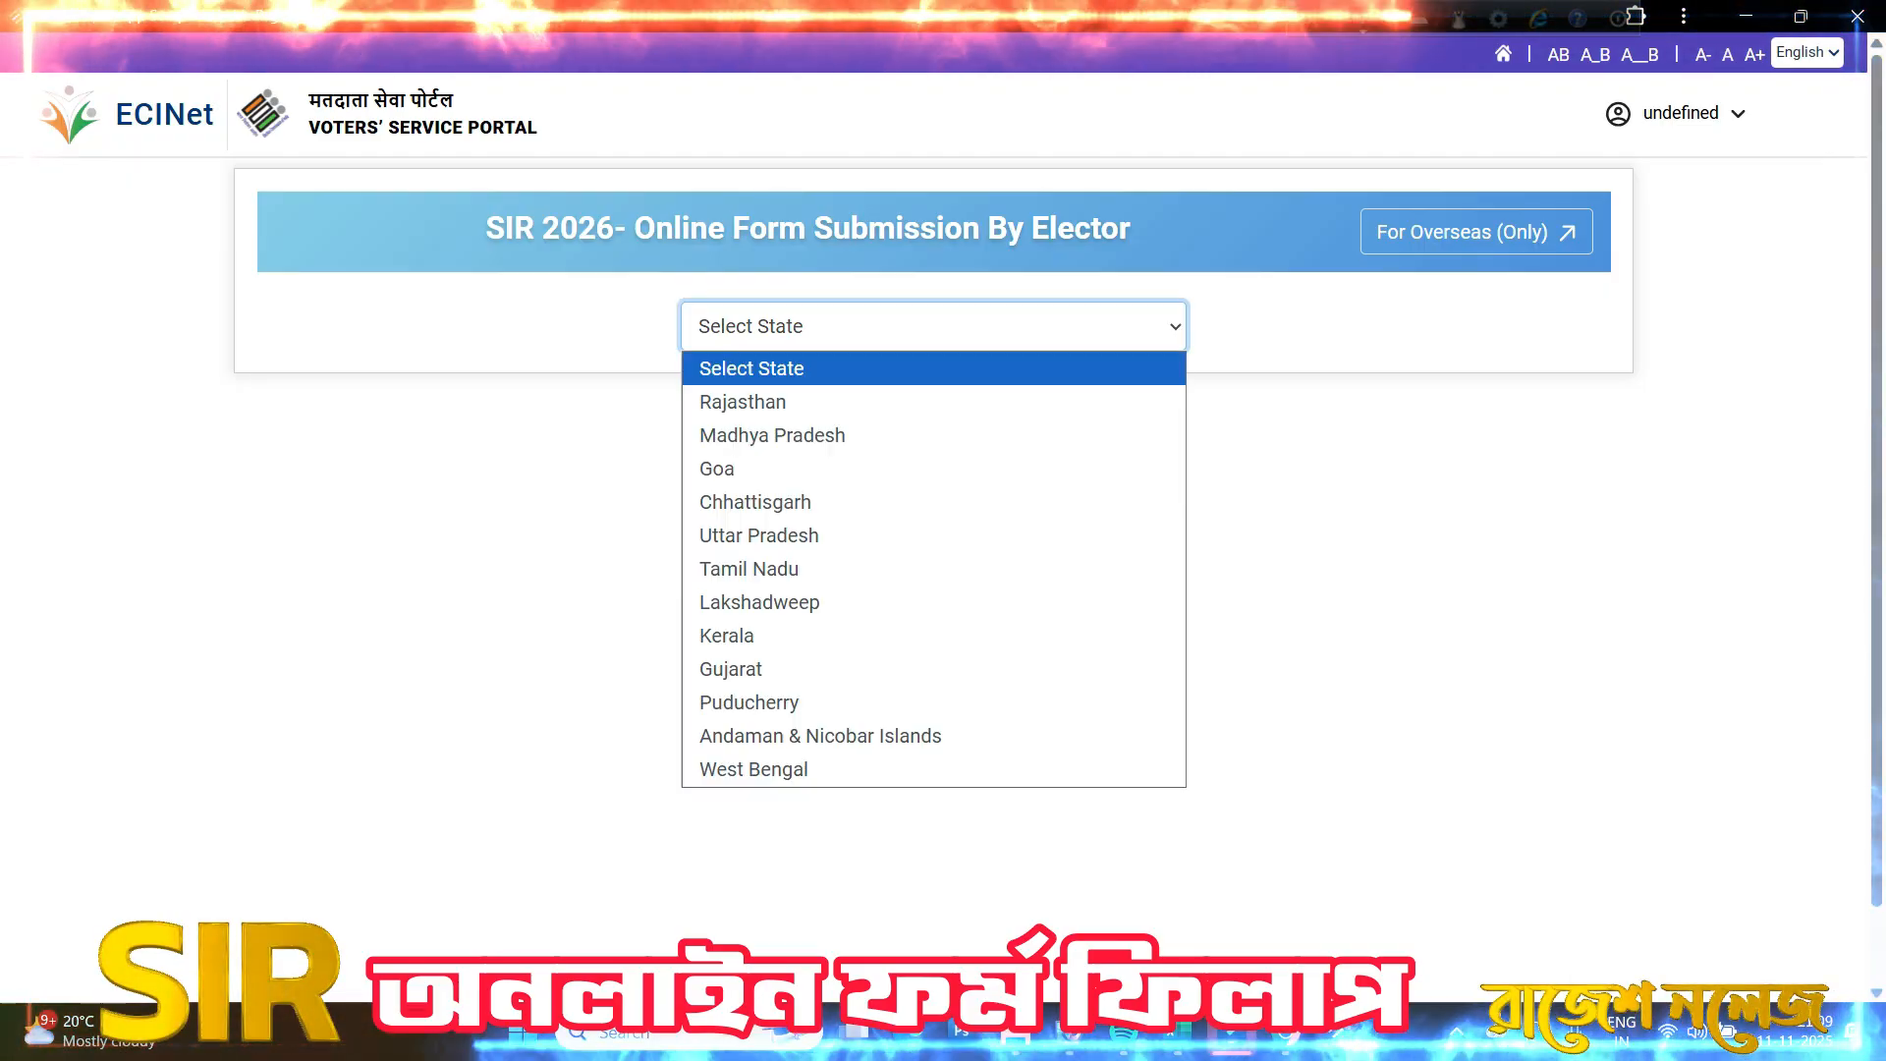
left_click(934, 769)
left_click(1107, 326)
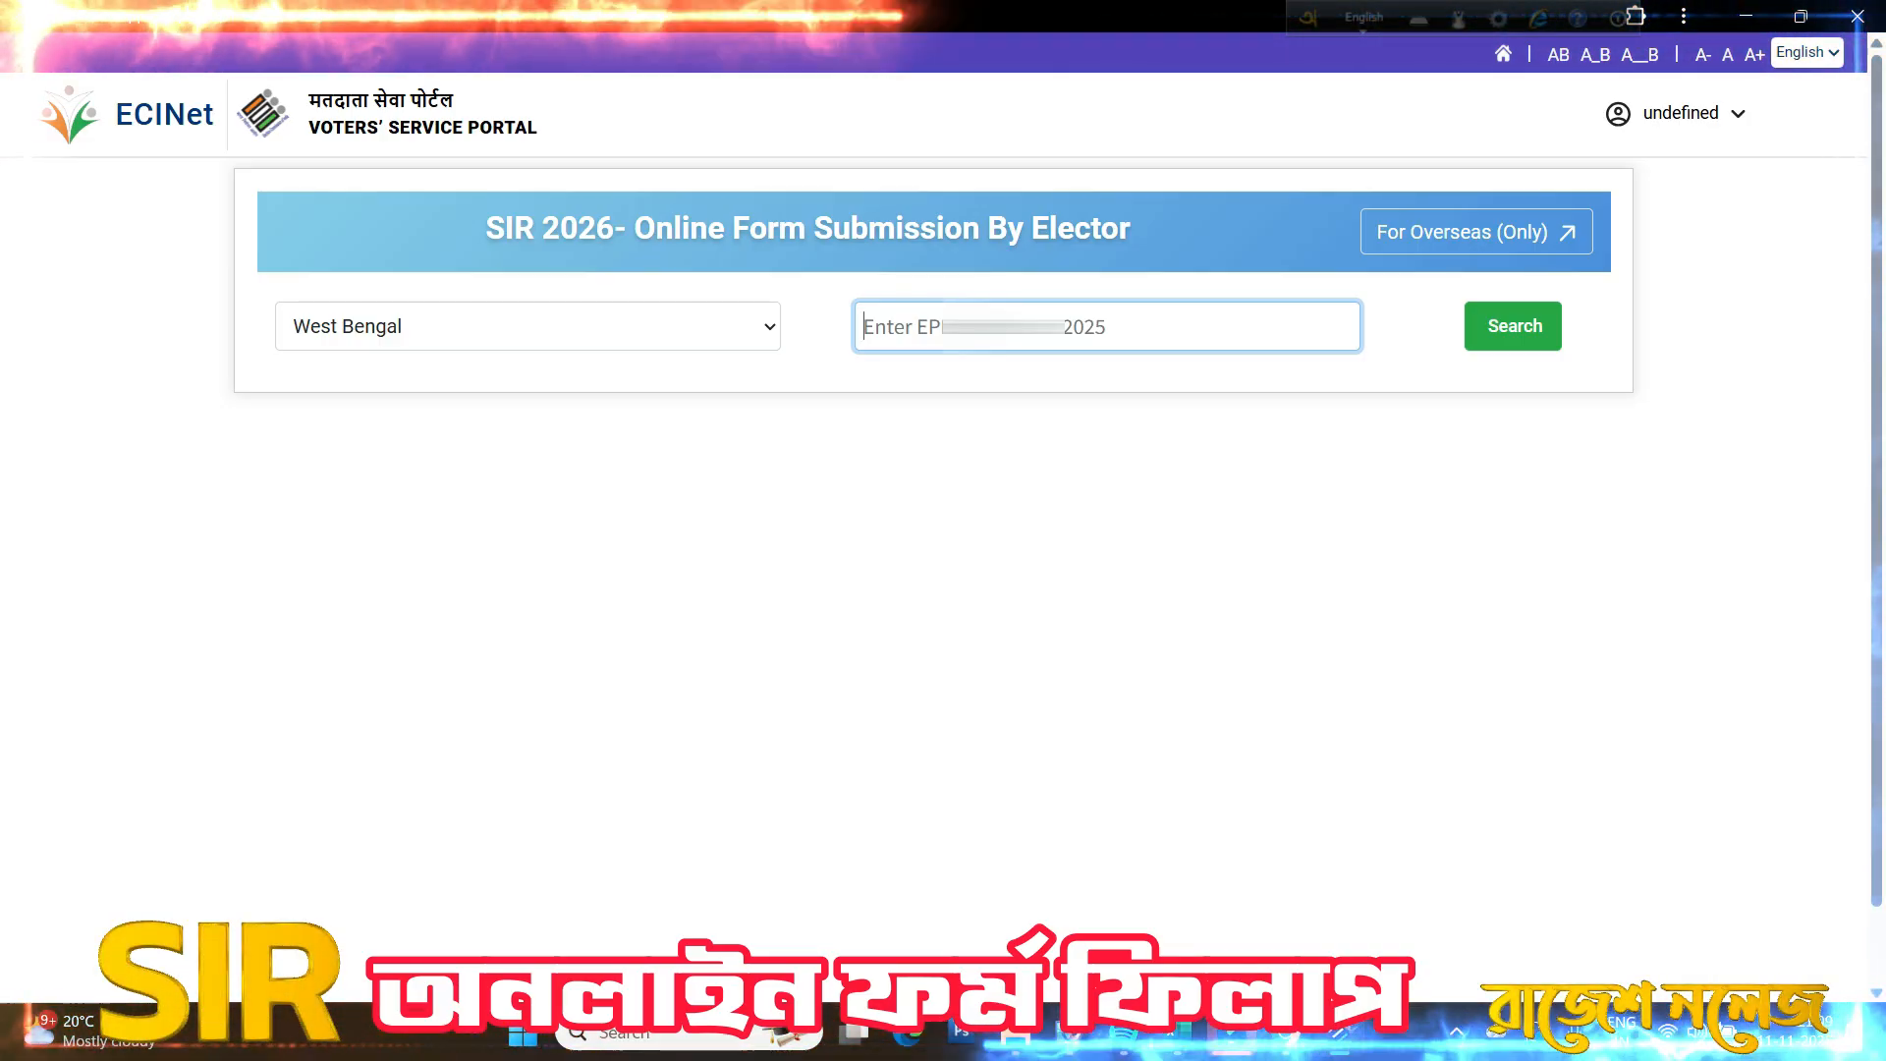
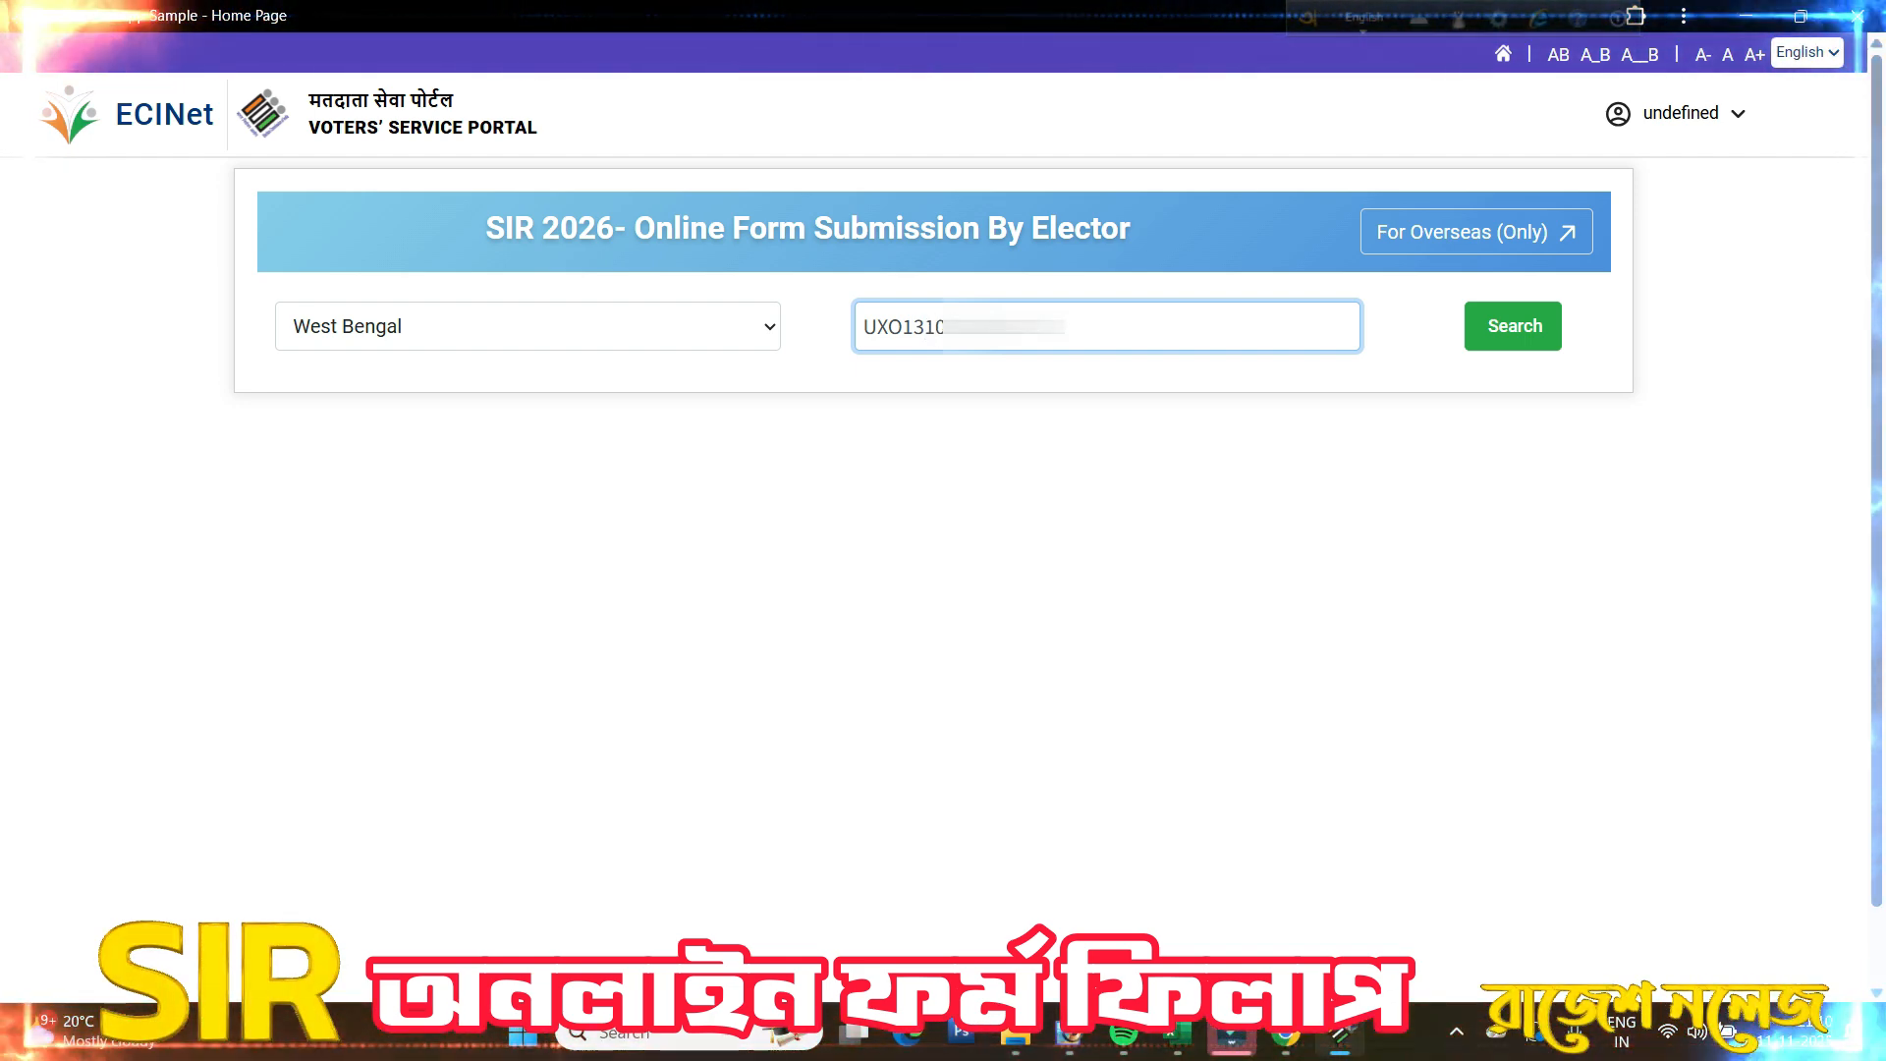
- Search for the elector by entering their EPIC number
left_click(1513, 326)
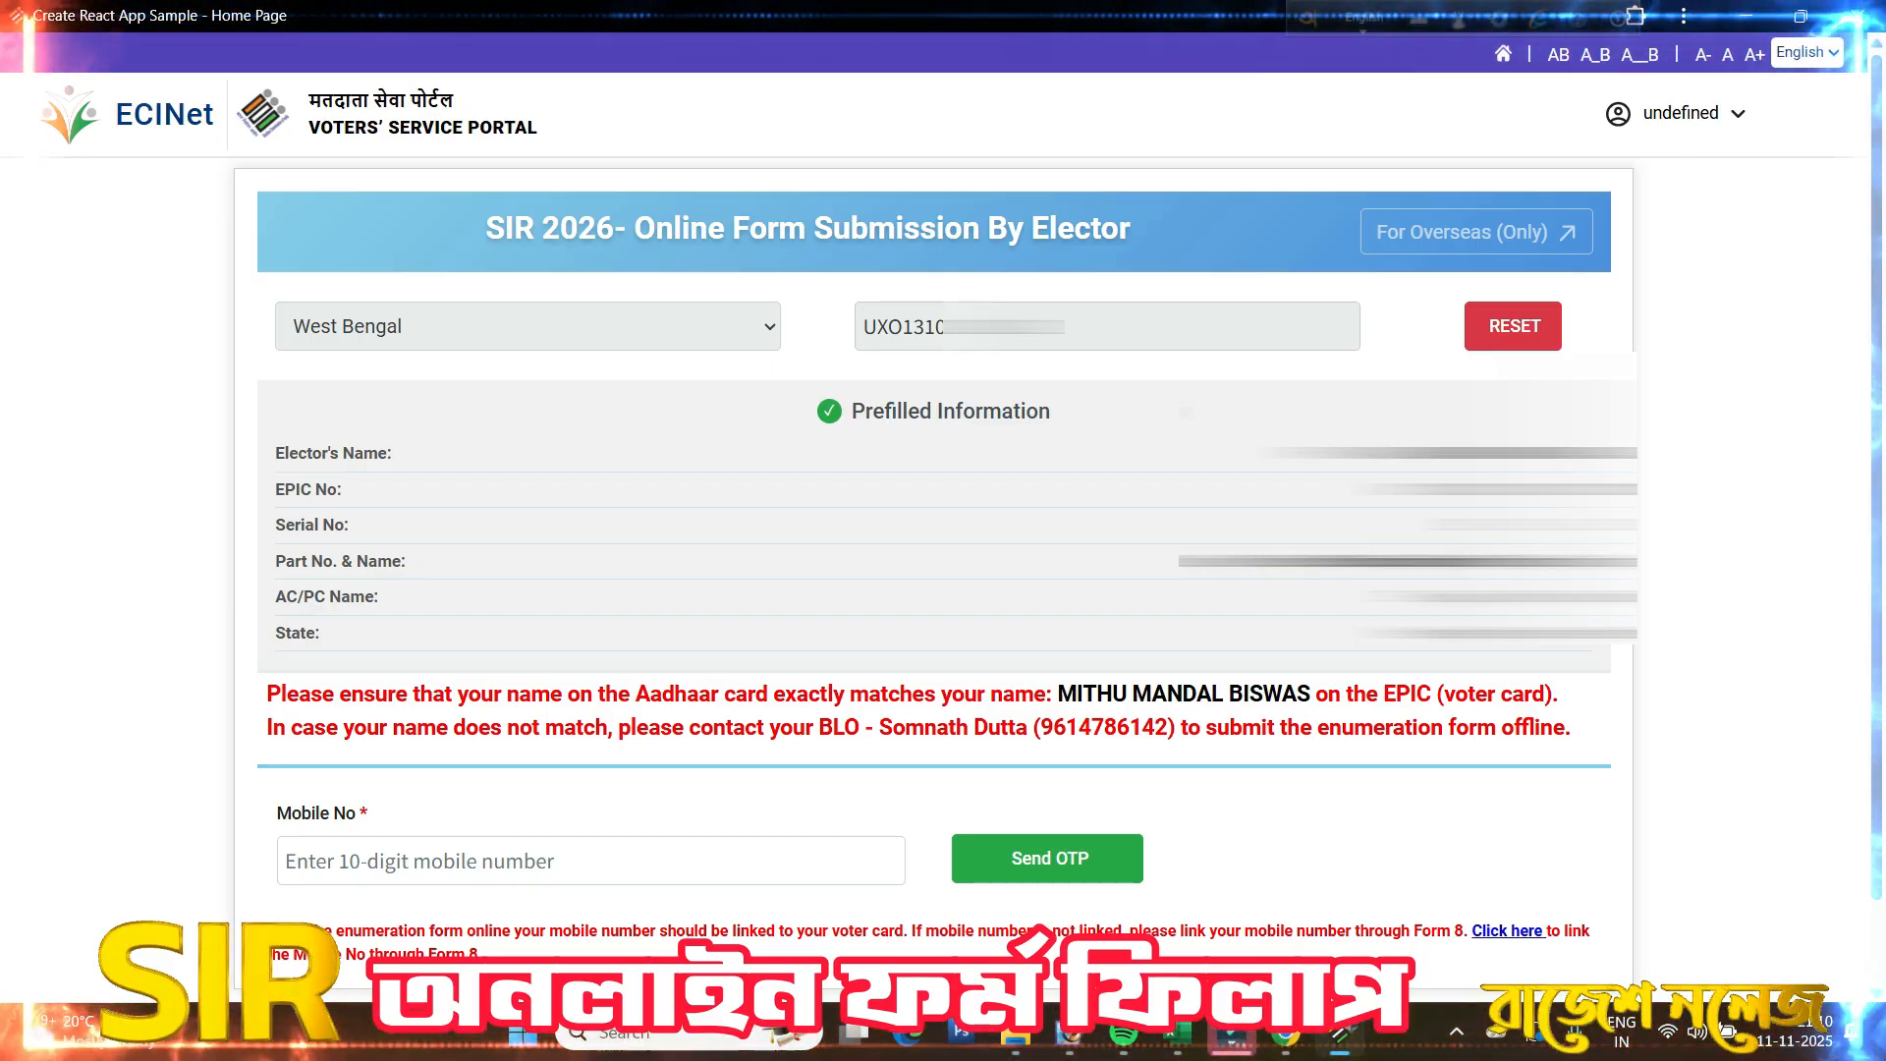
- Enter the elector's mobile number and request a one-time code
scroll(911, 519, "down", 1)
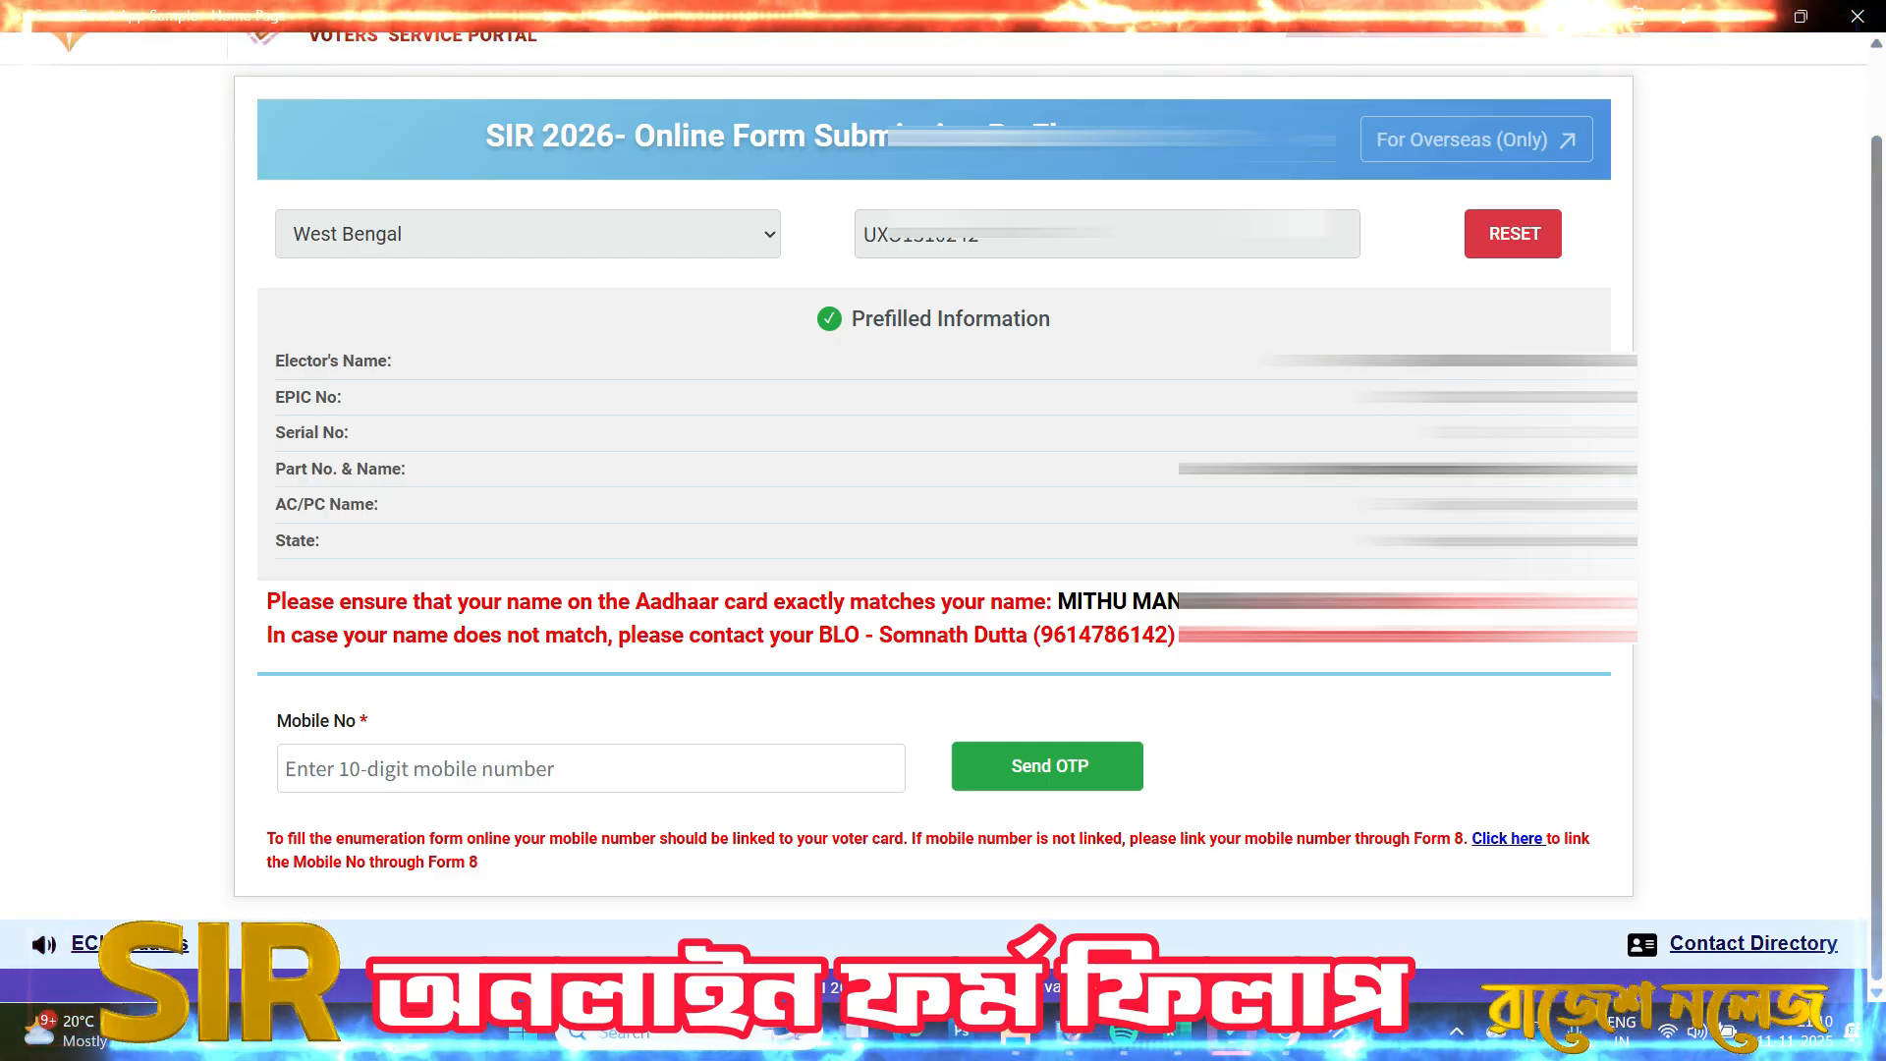
left_click(590, 769)
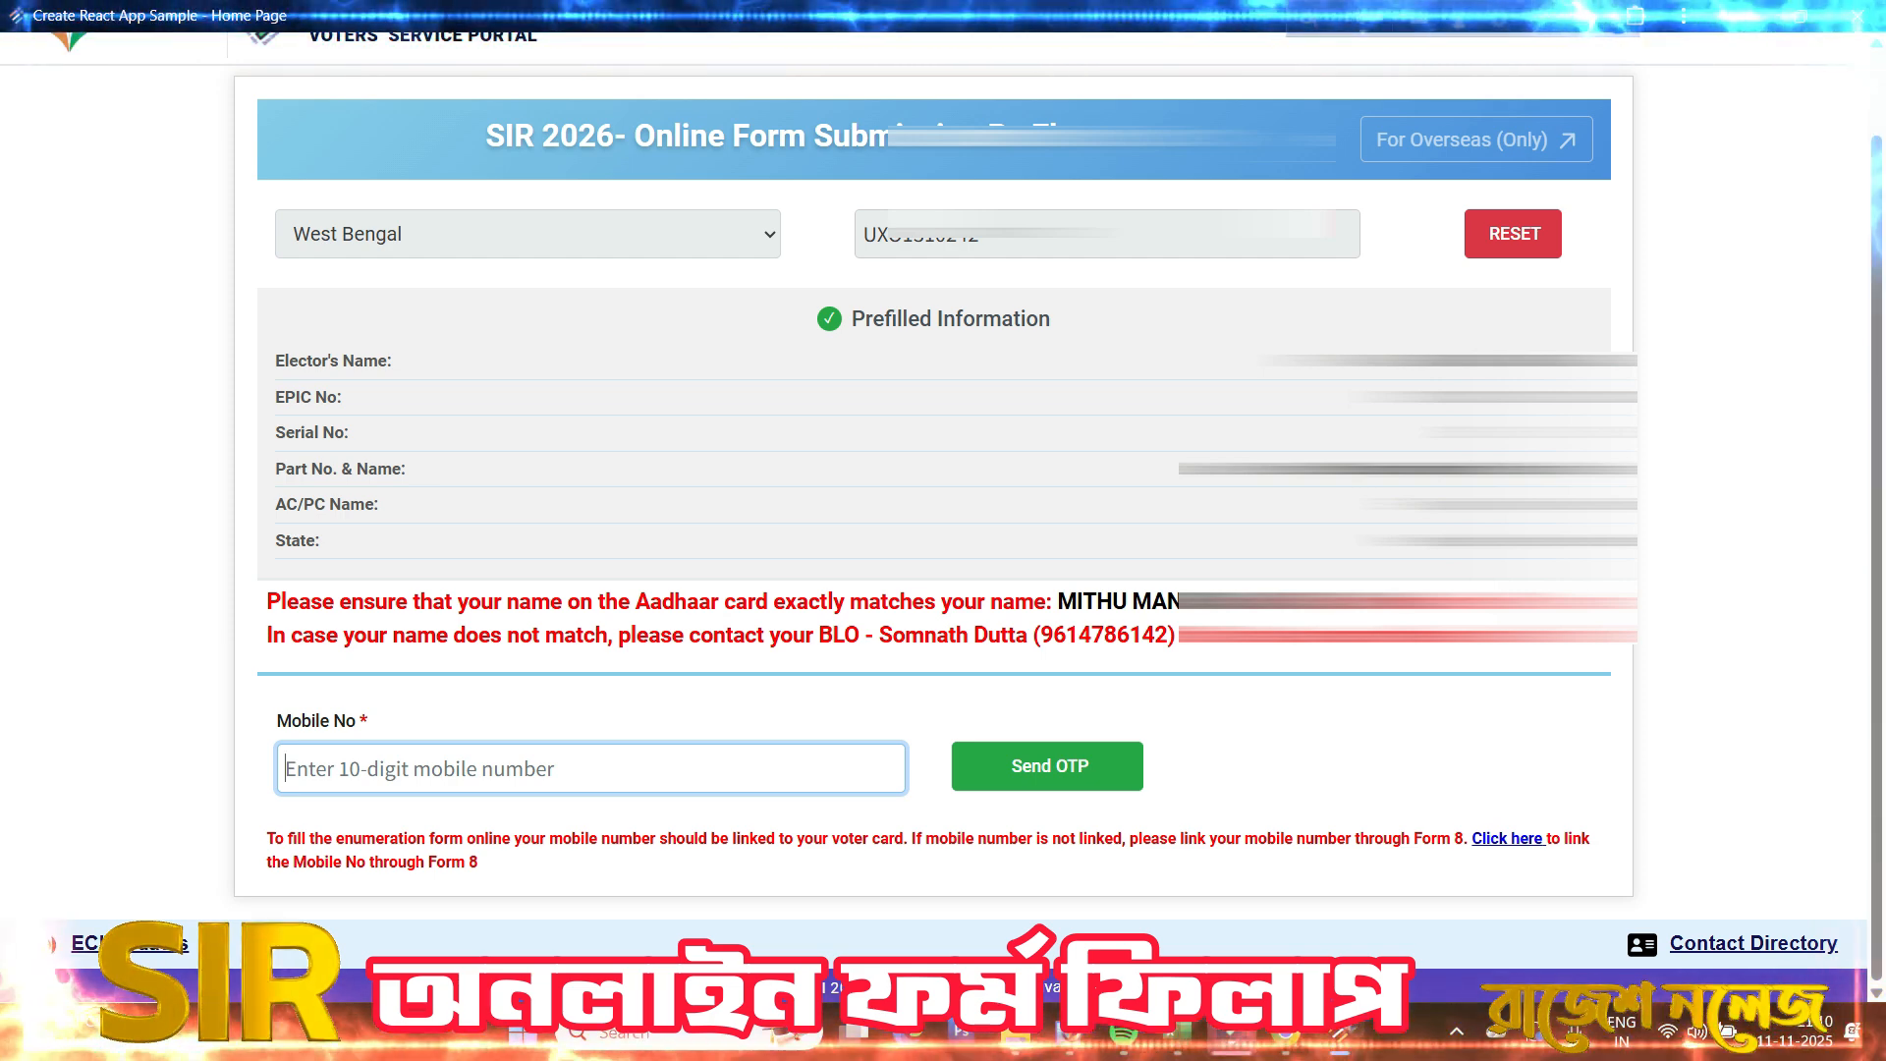
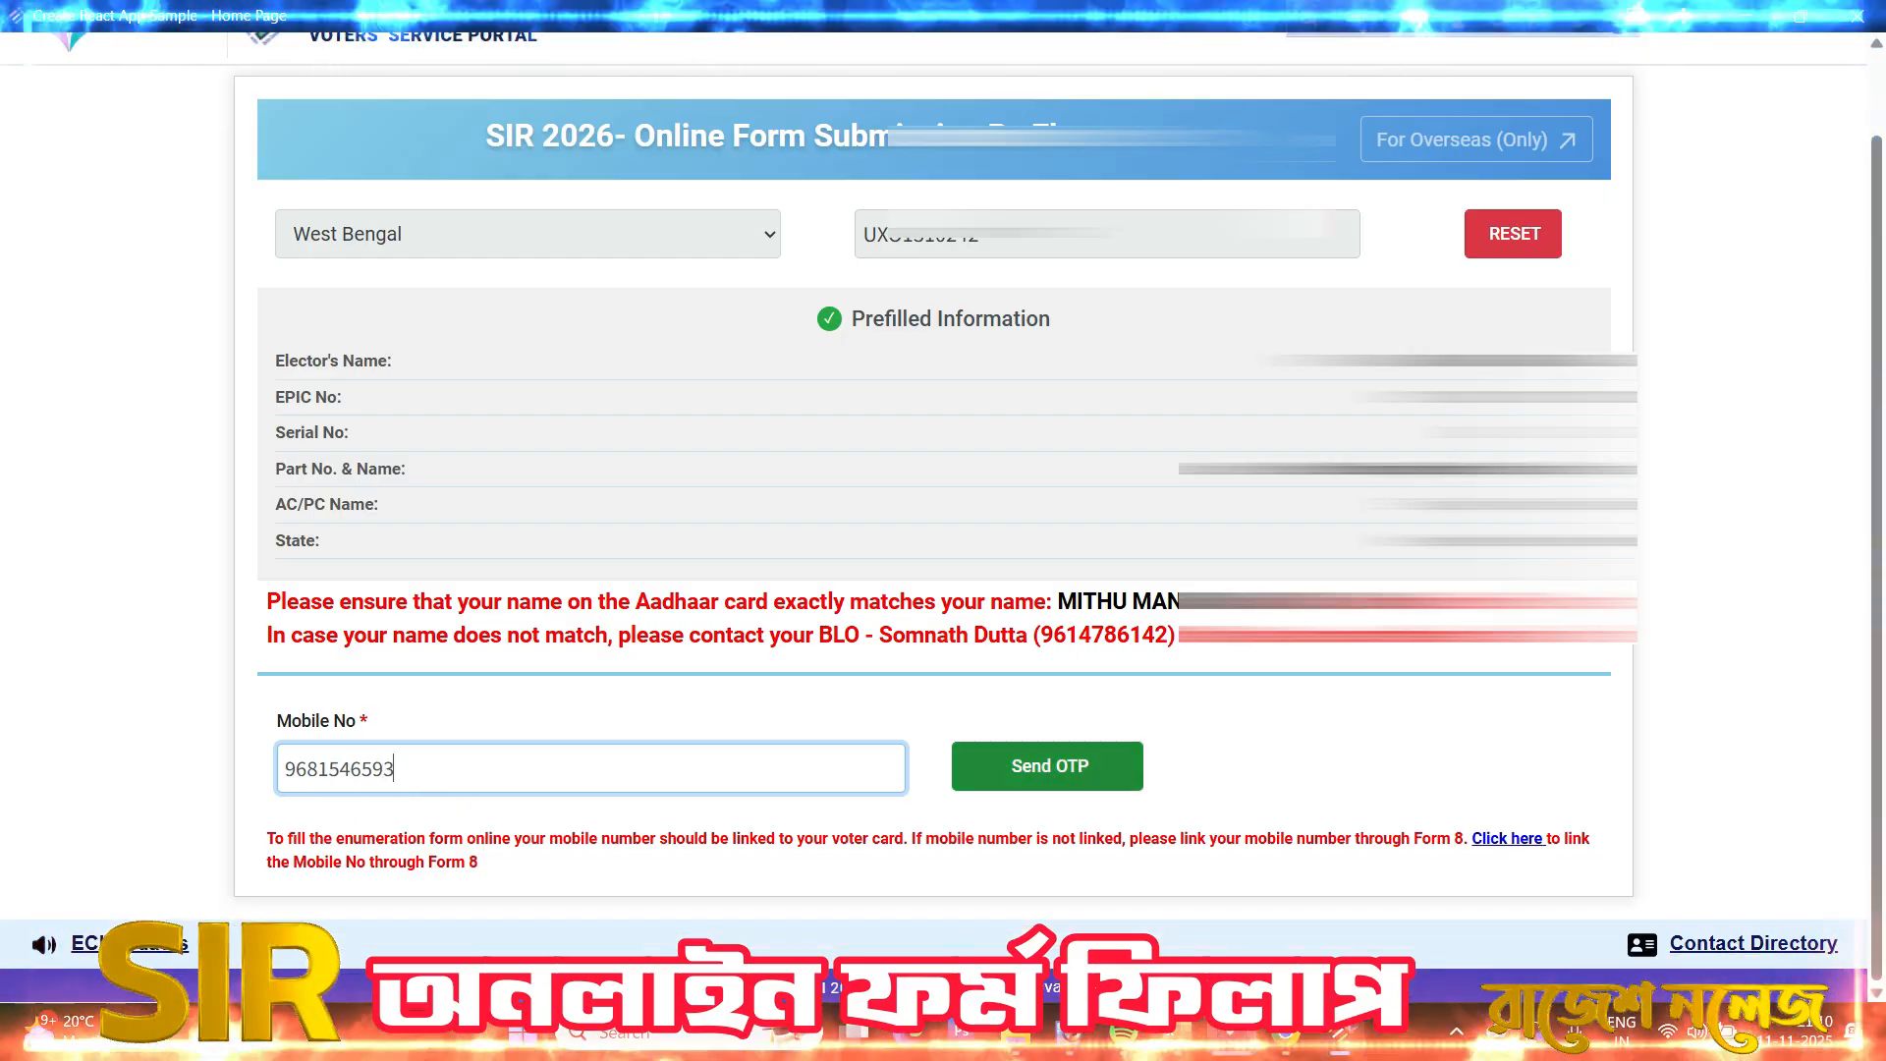
left_click(1047, 766)
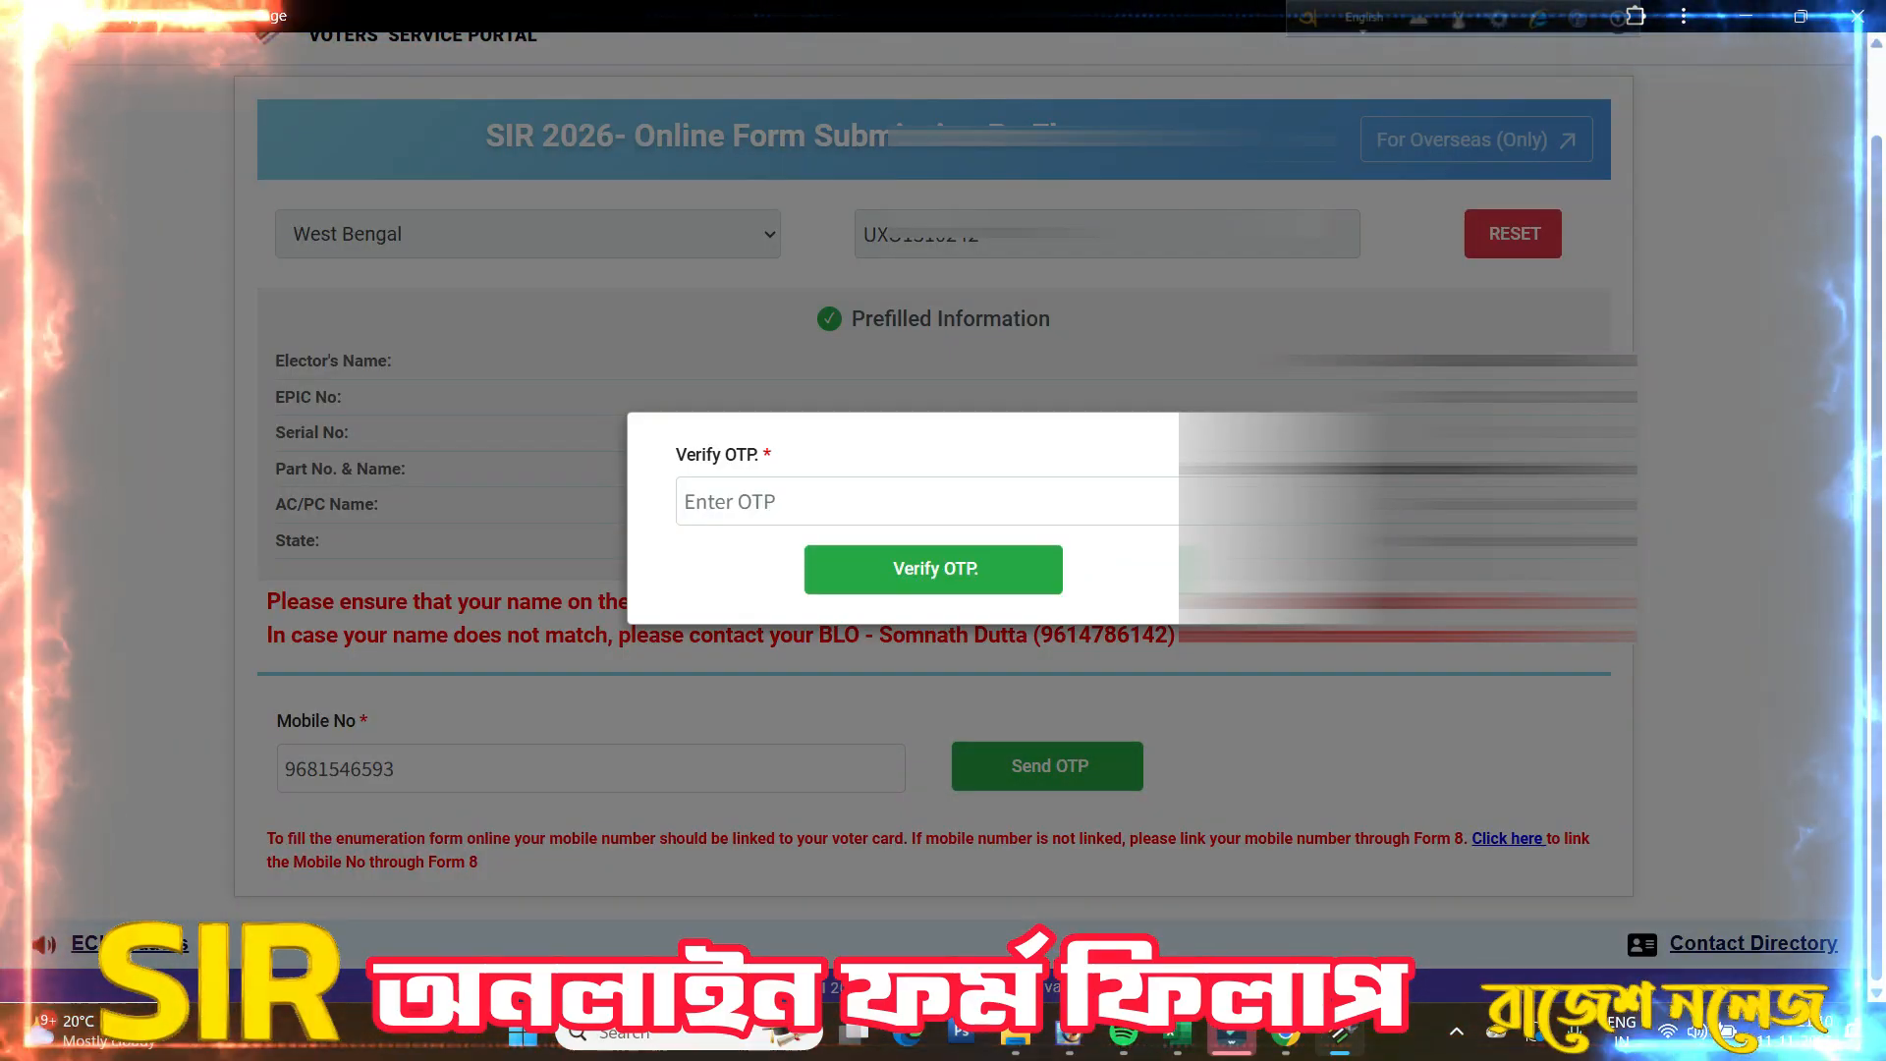
- Enter the received OTP and submit it for verification
left_click(927, 502)
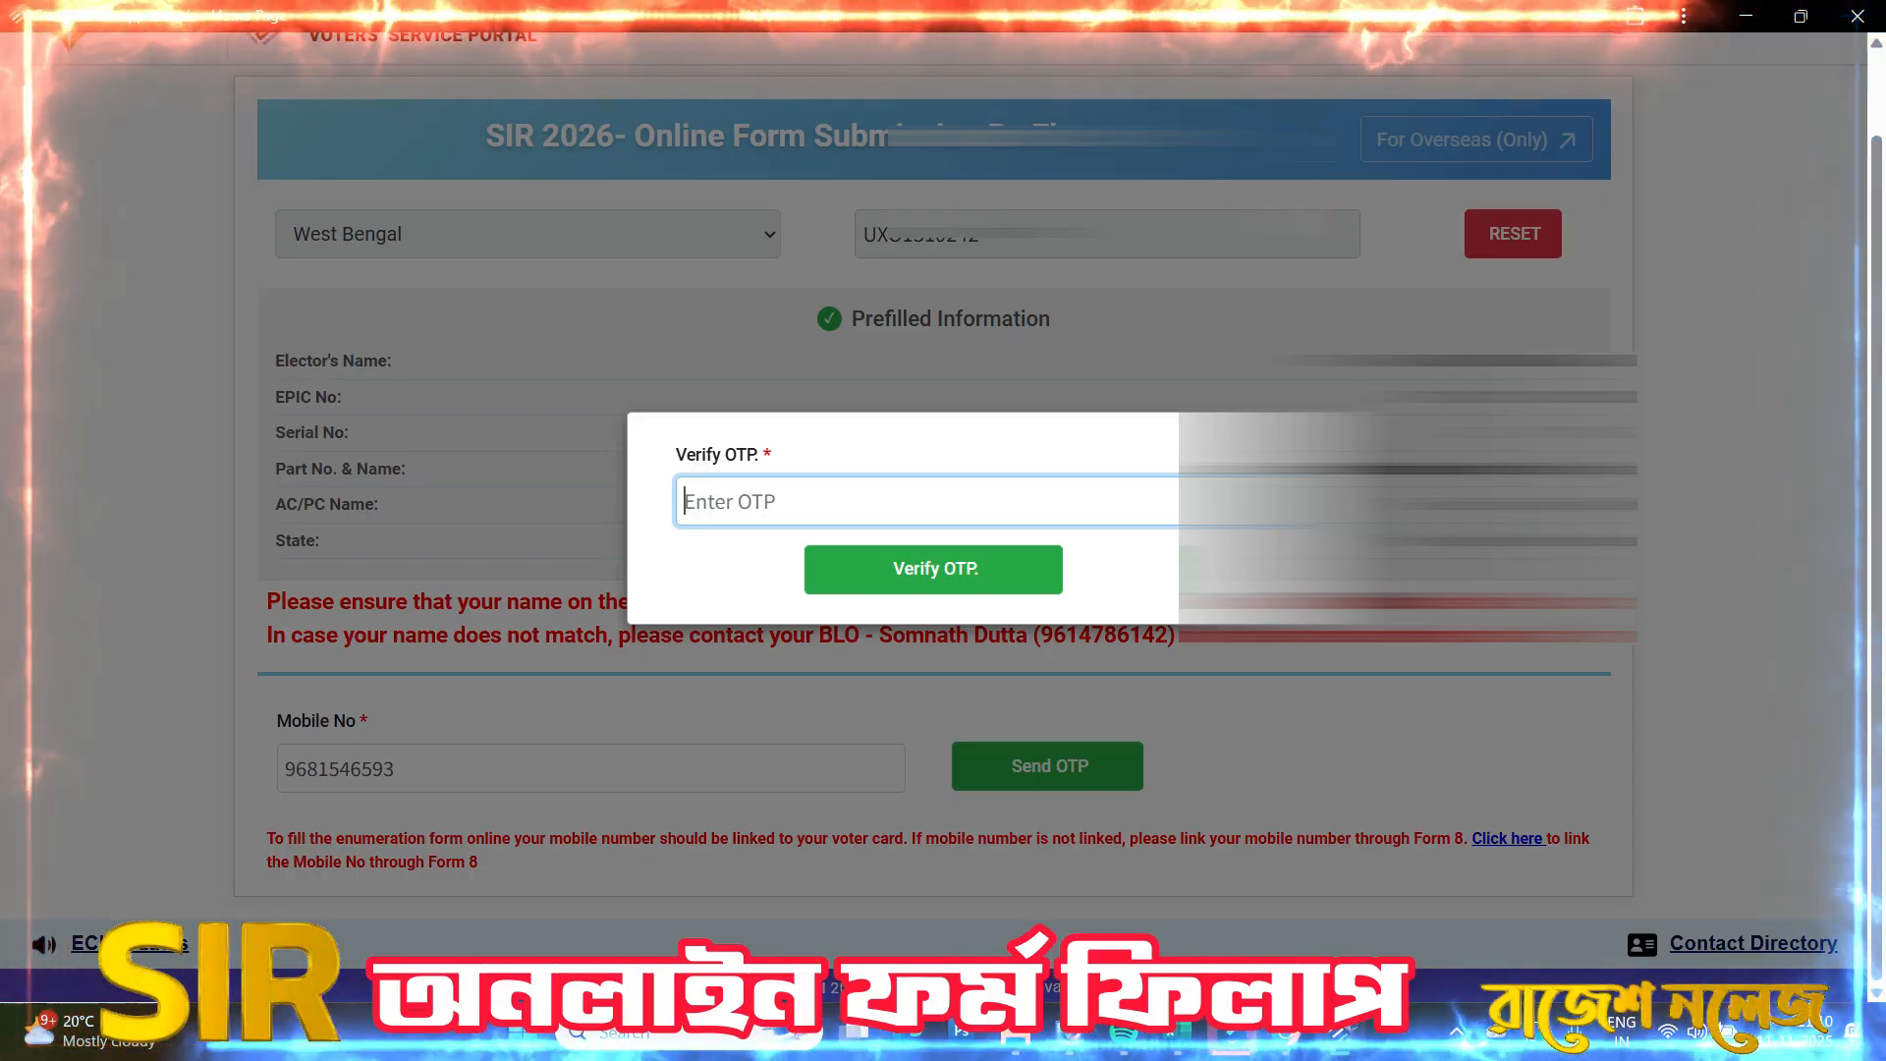
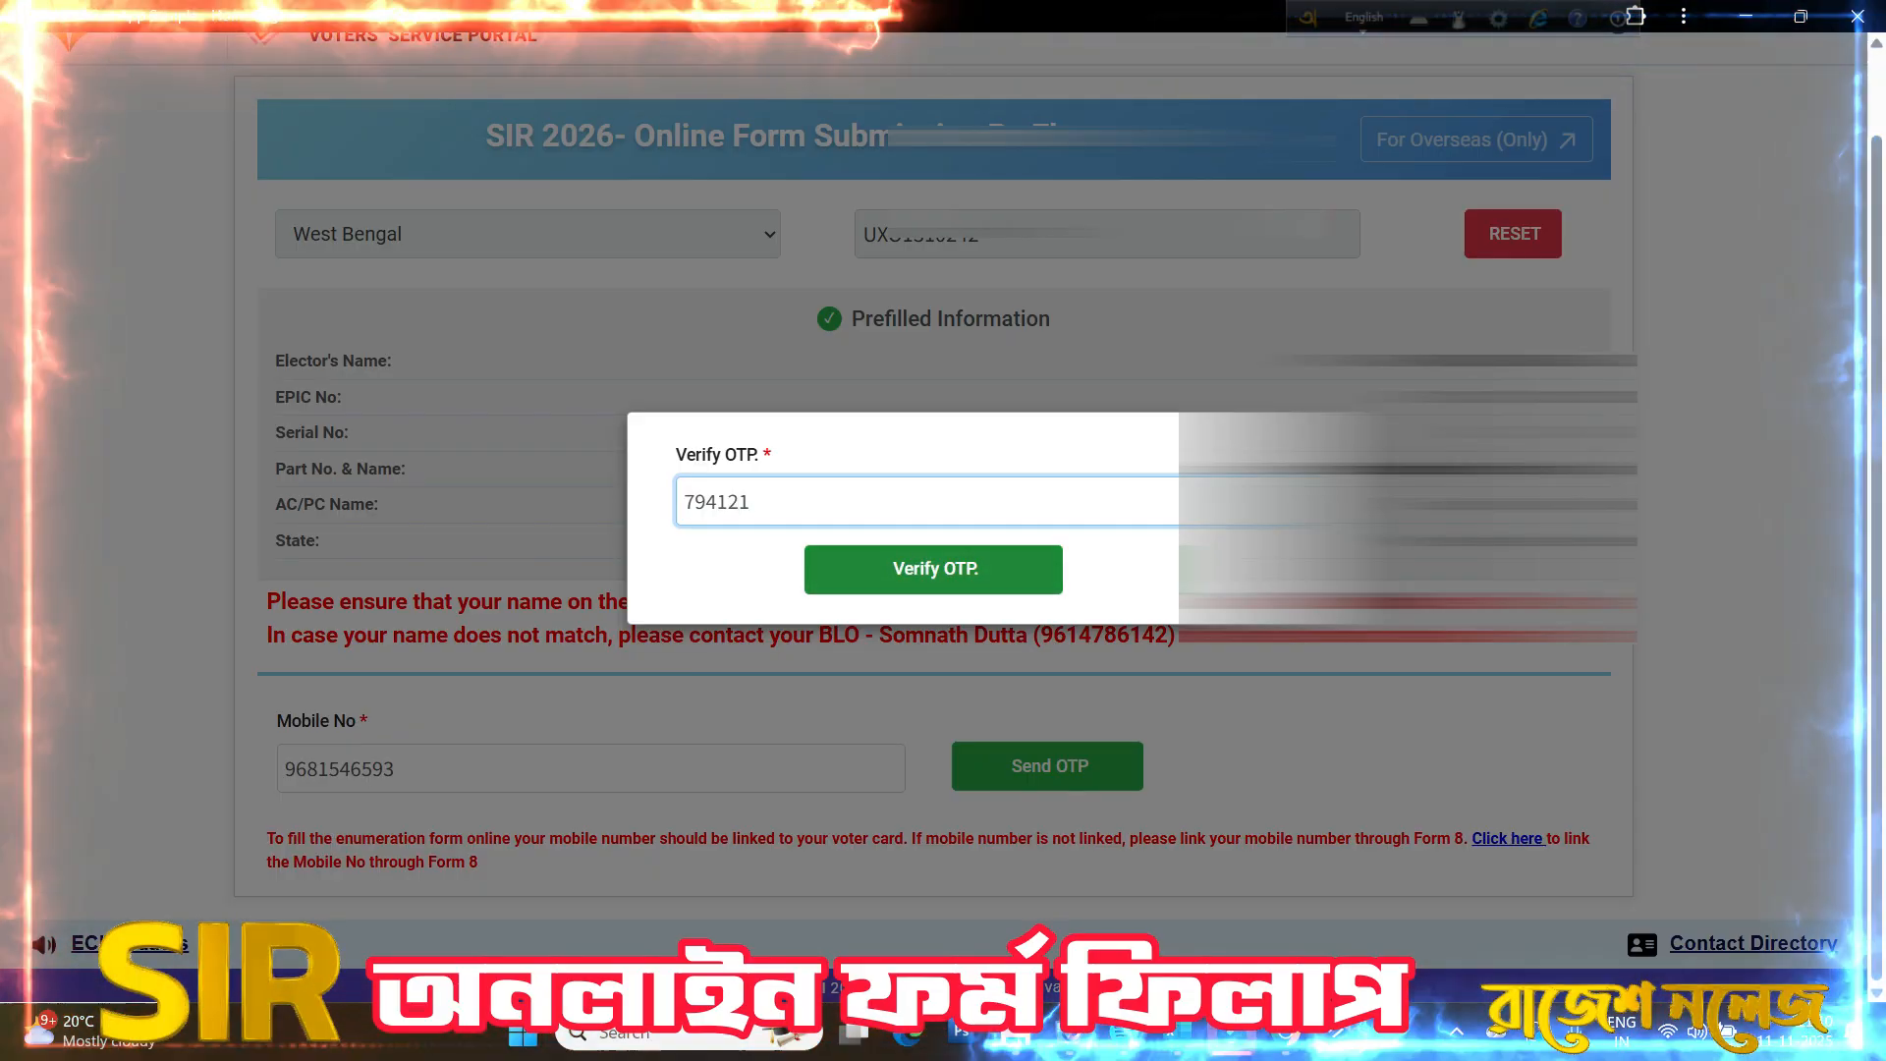
key("Return")
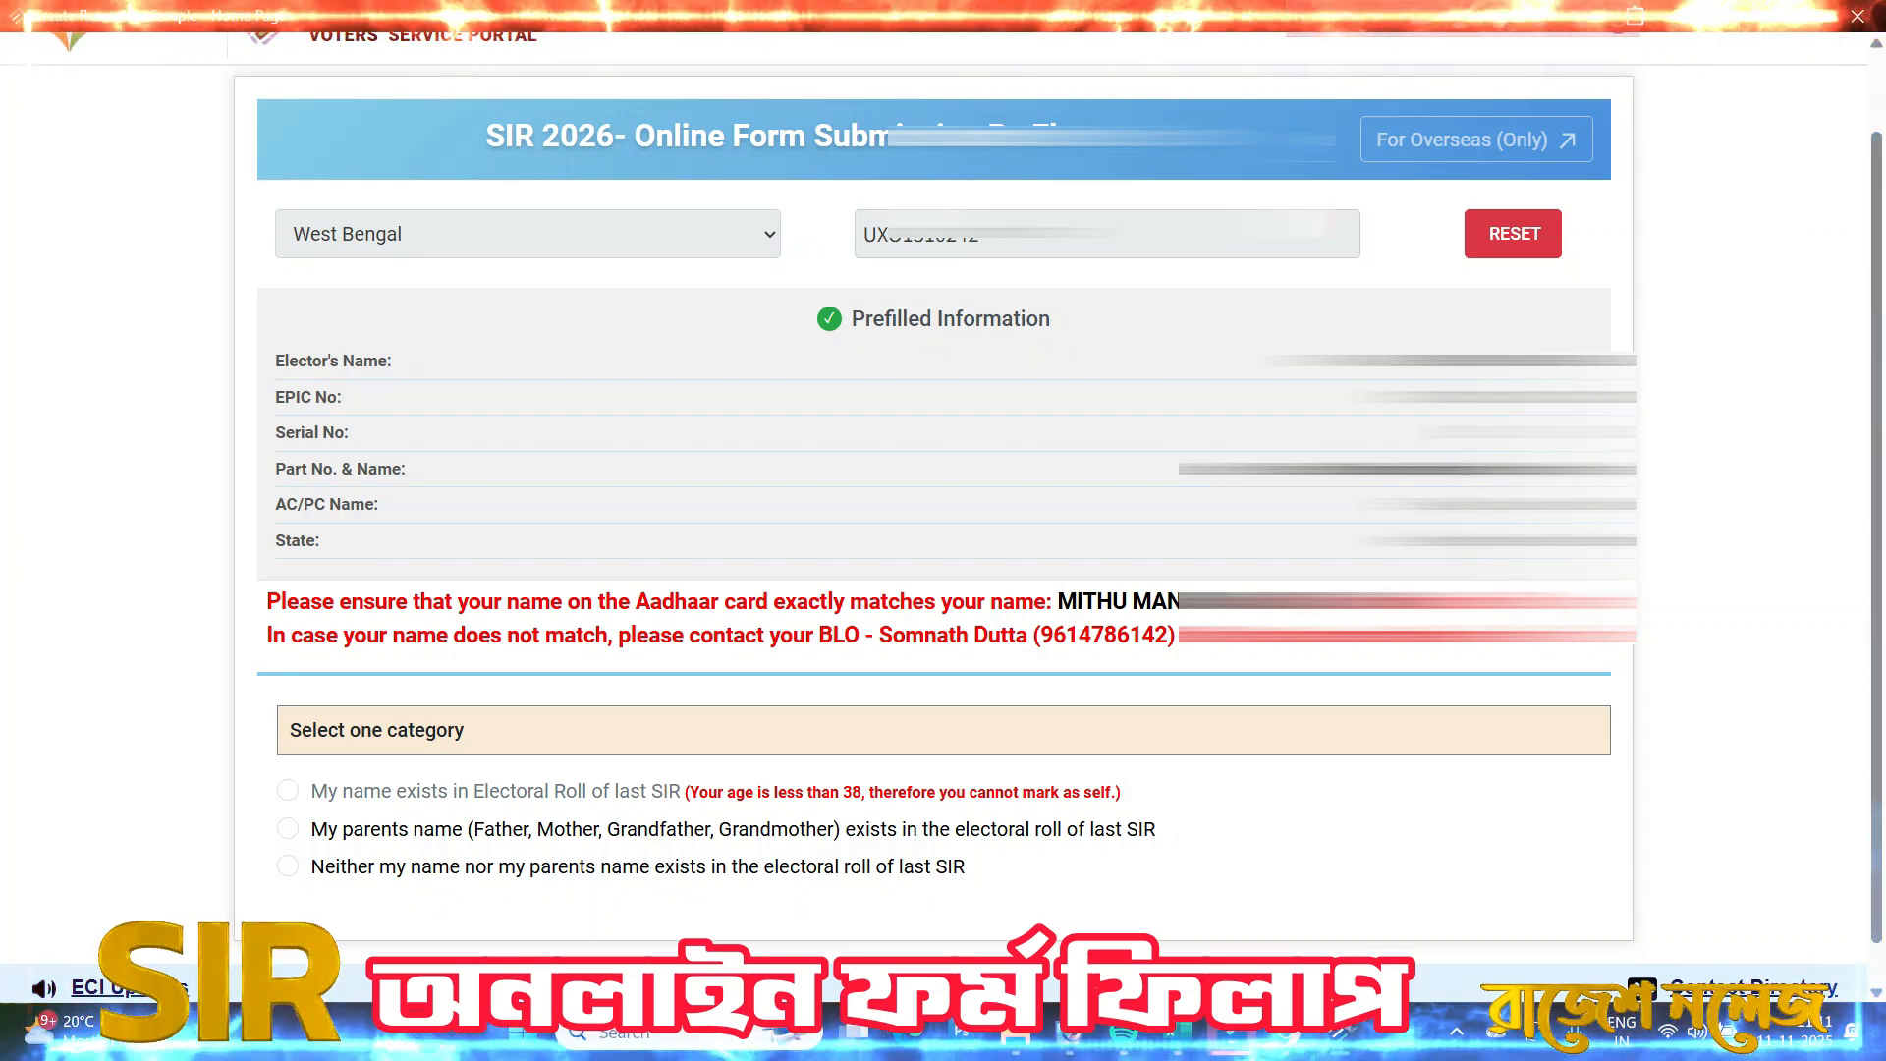
scroll(943, 519, "down", 1)
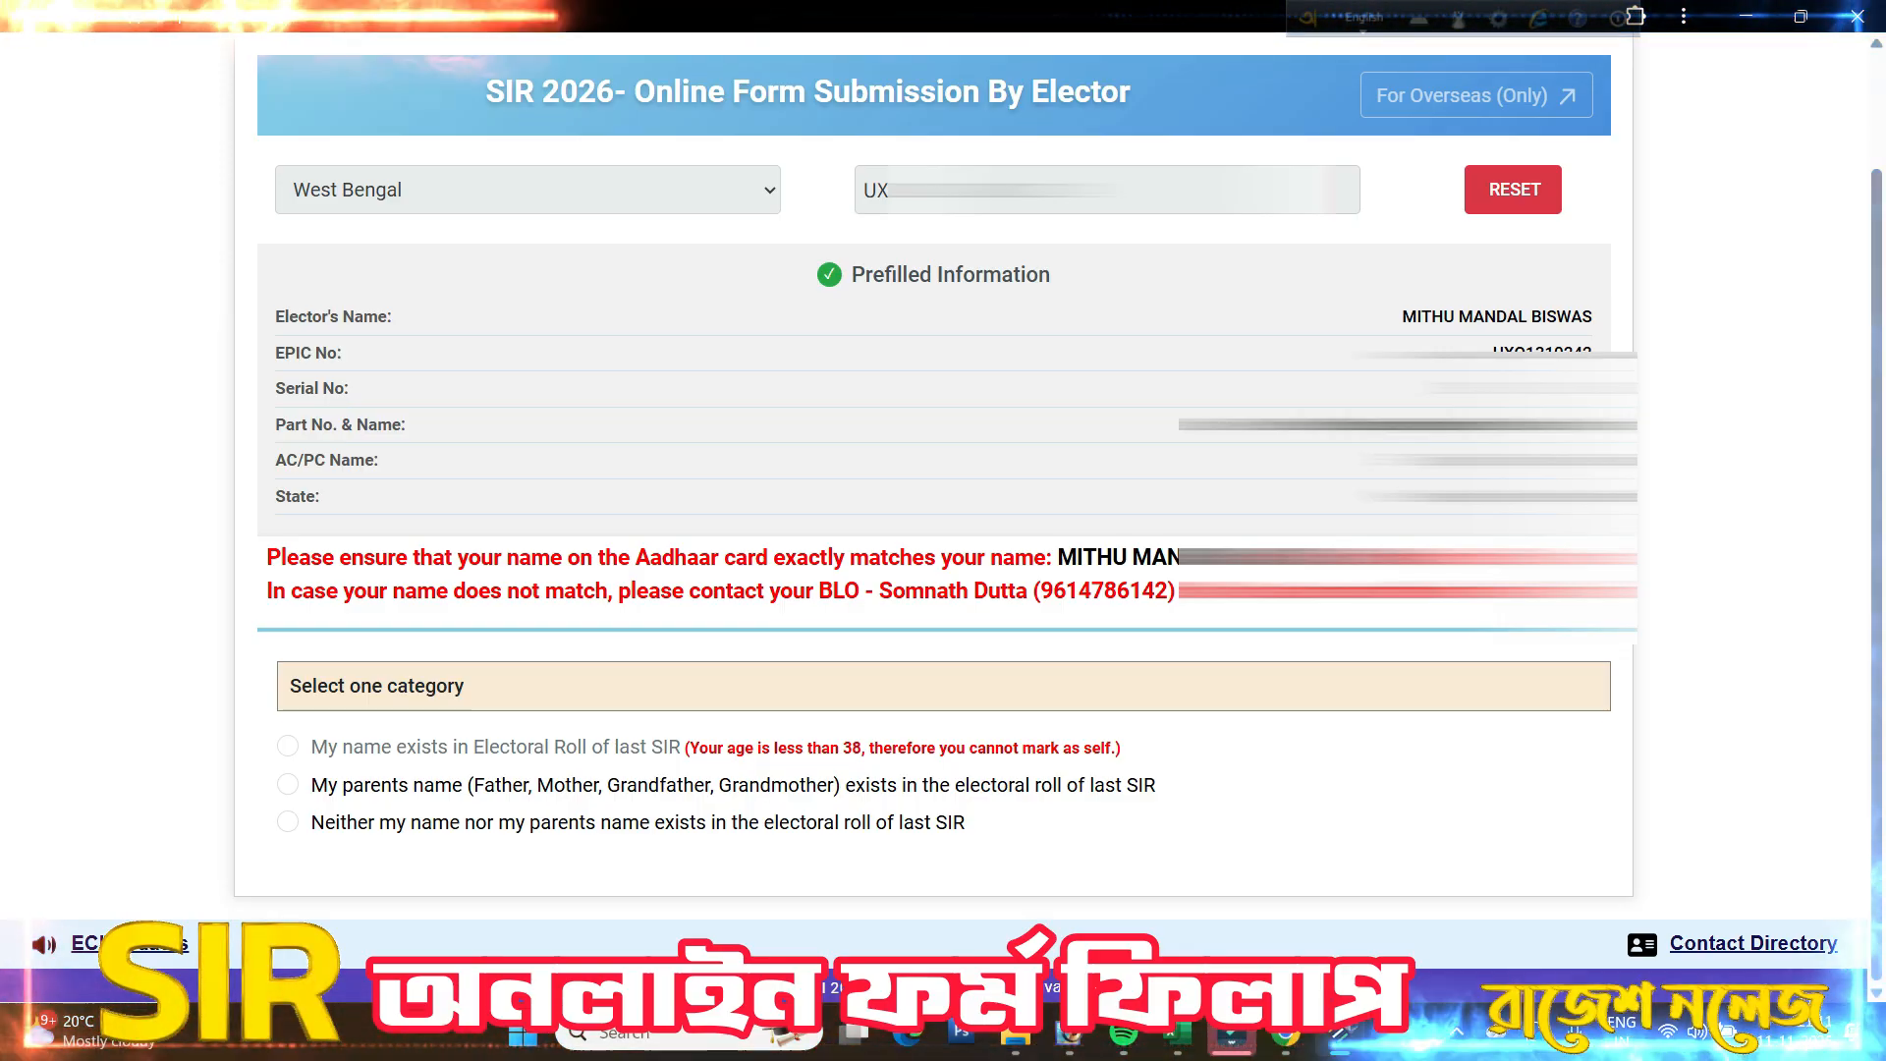
- Declare a parent is in the last SIR roll and choose state S25-WEST BENGAL
left_click(288, 784)
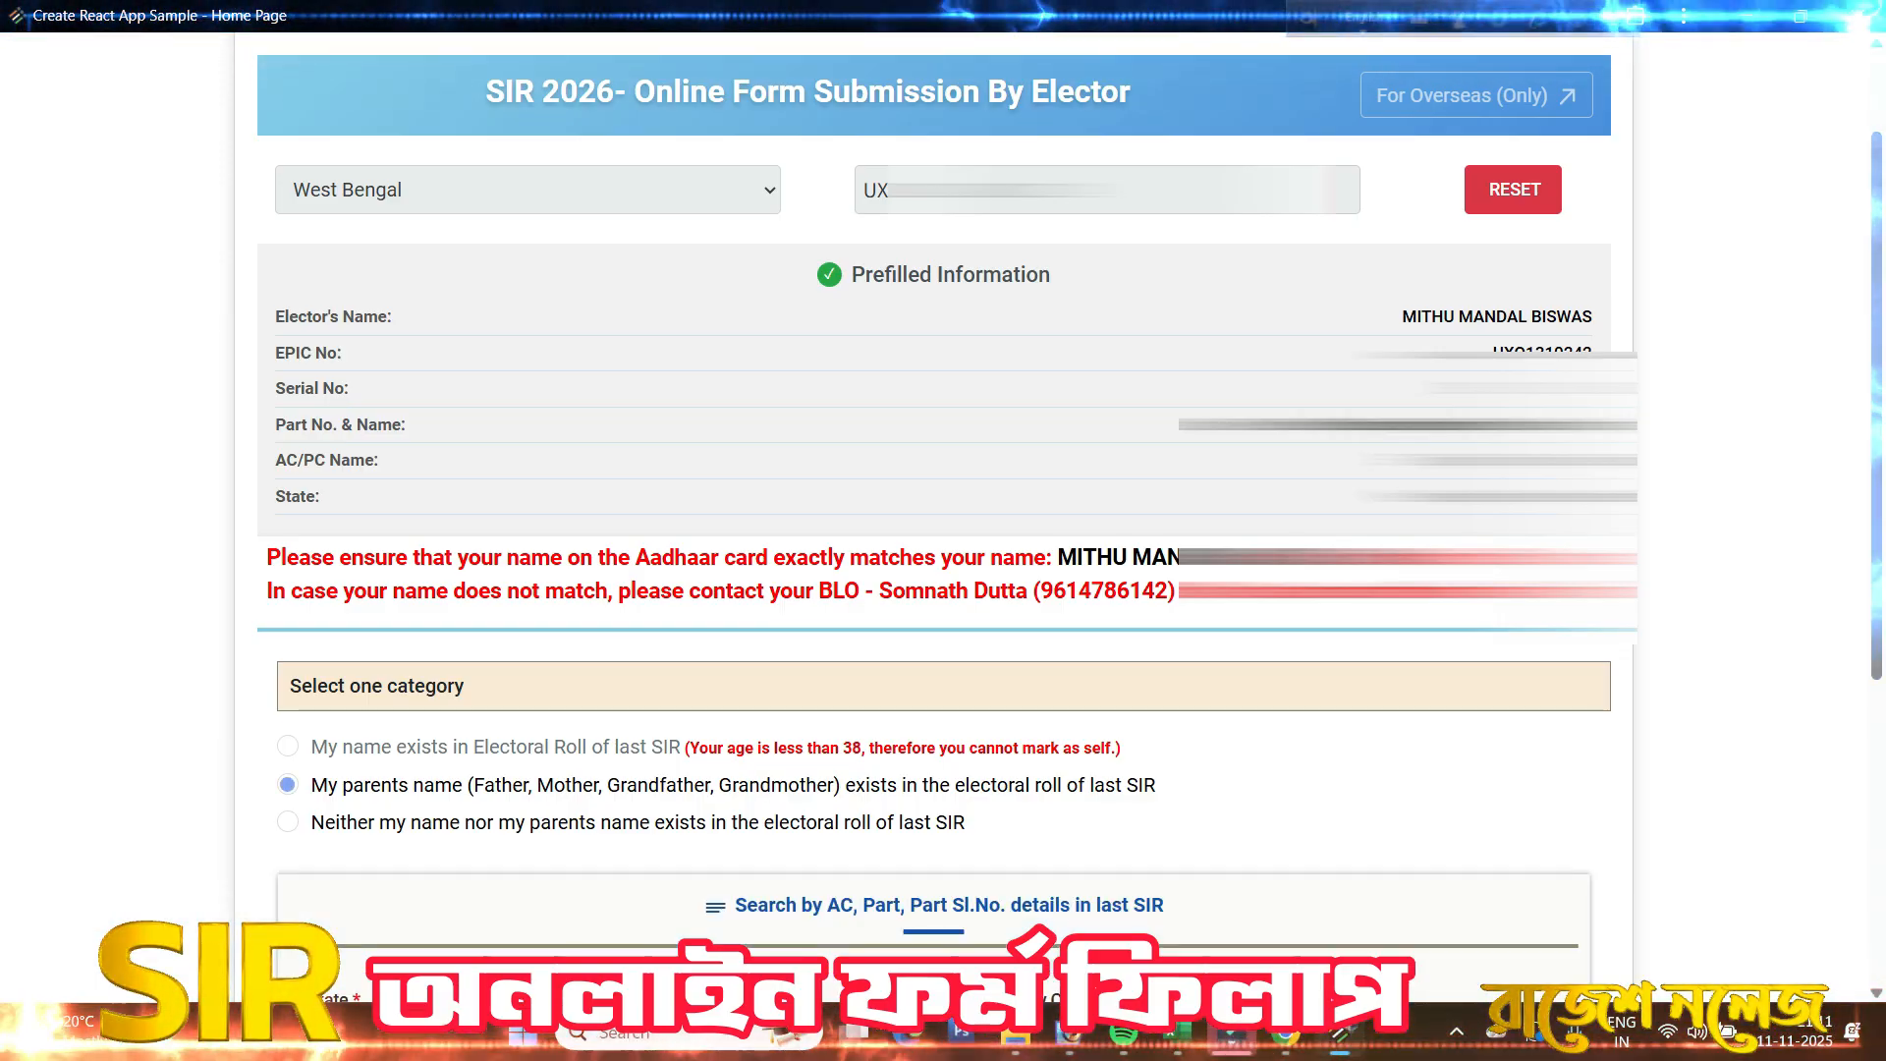
scroll(943, 516, "down", 5)
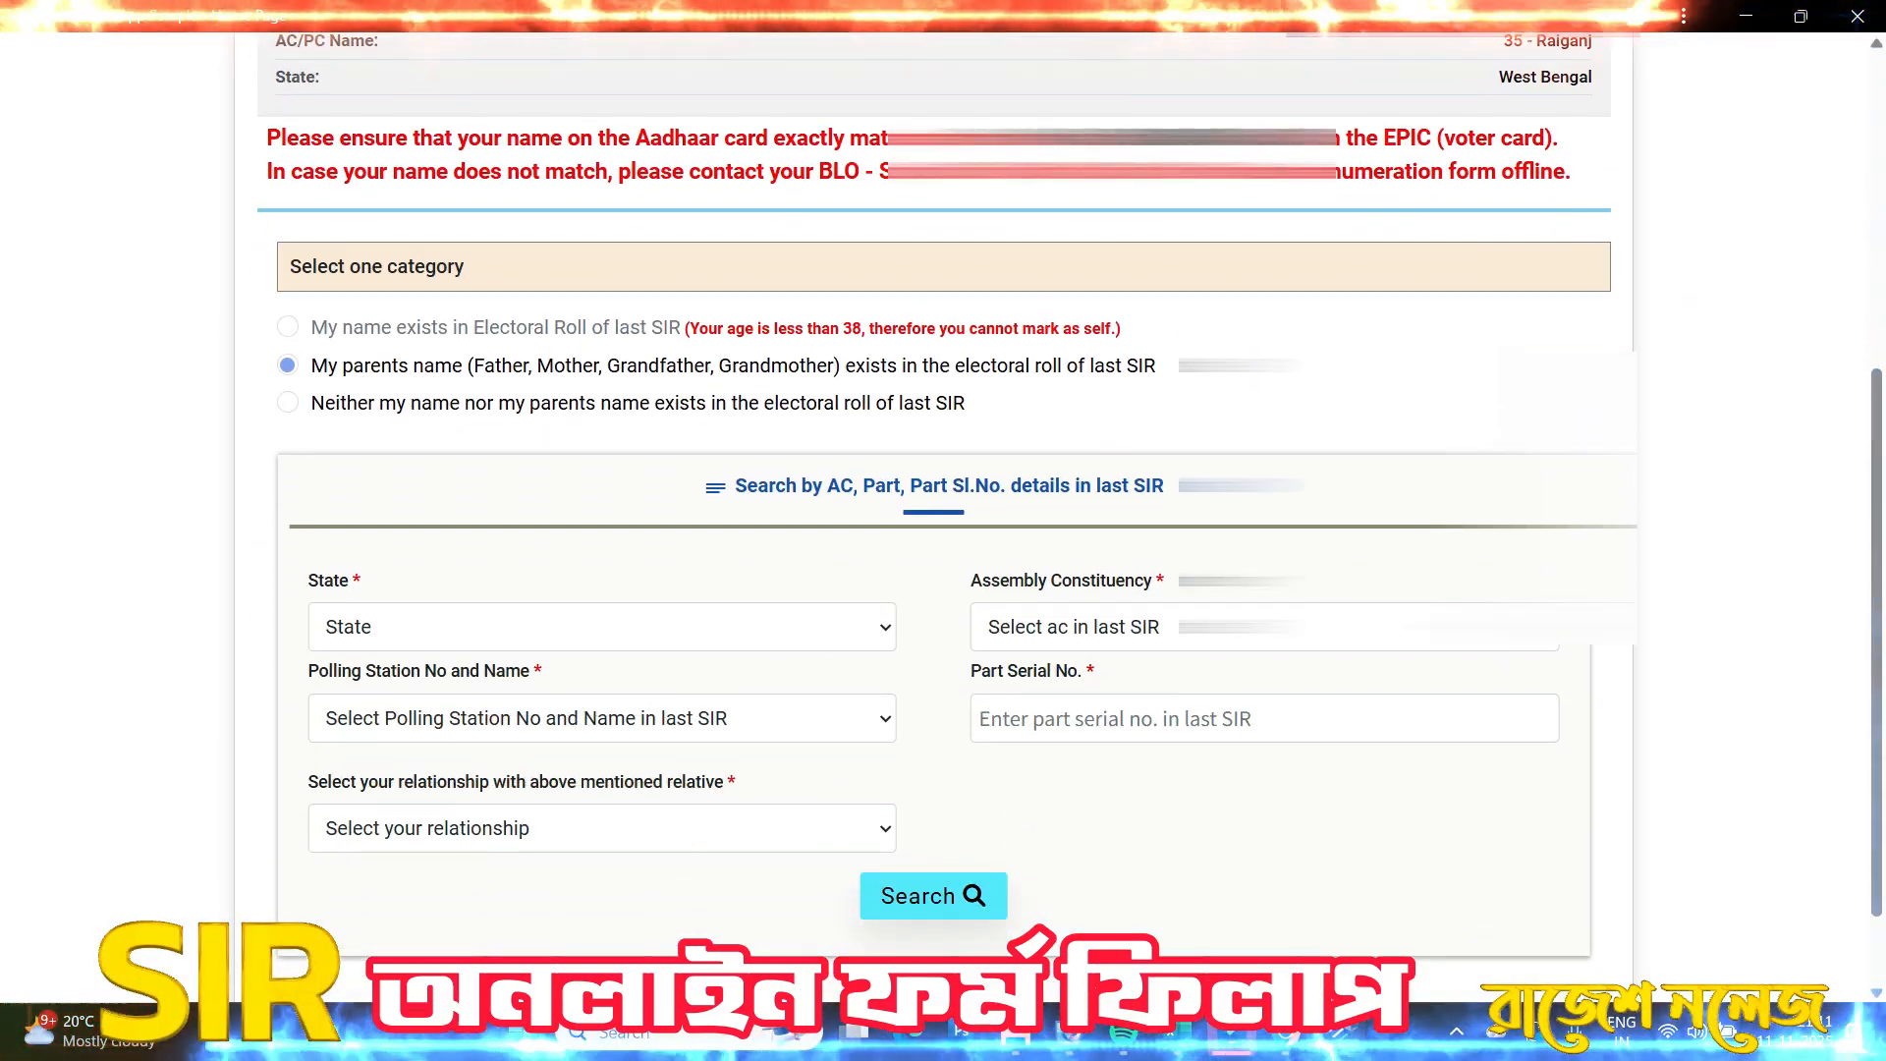
scroll(943, 531, "down", 1)
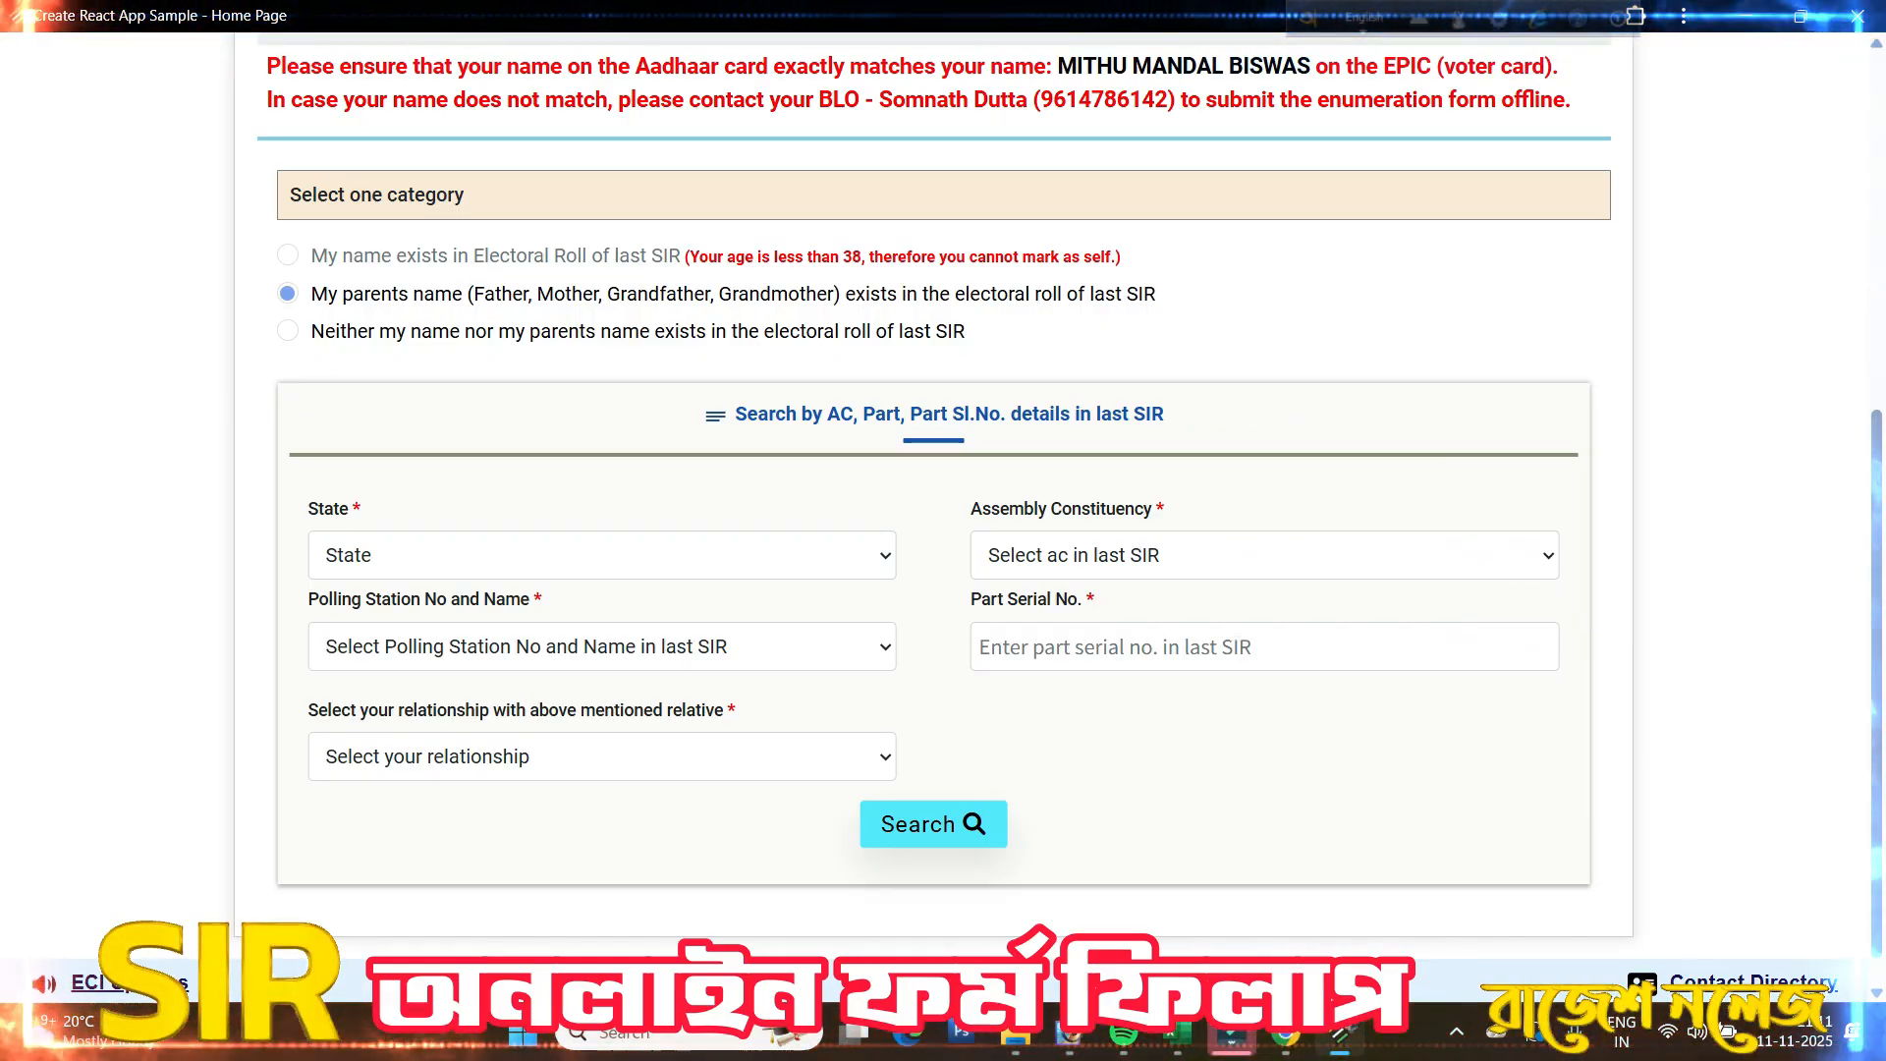
left_click(601, 555)
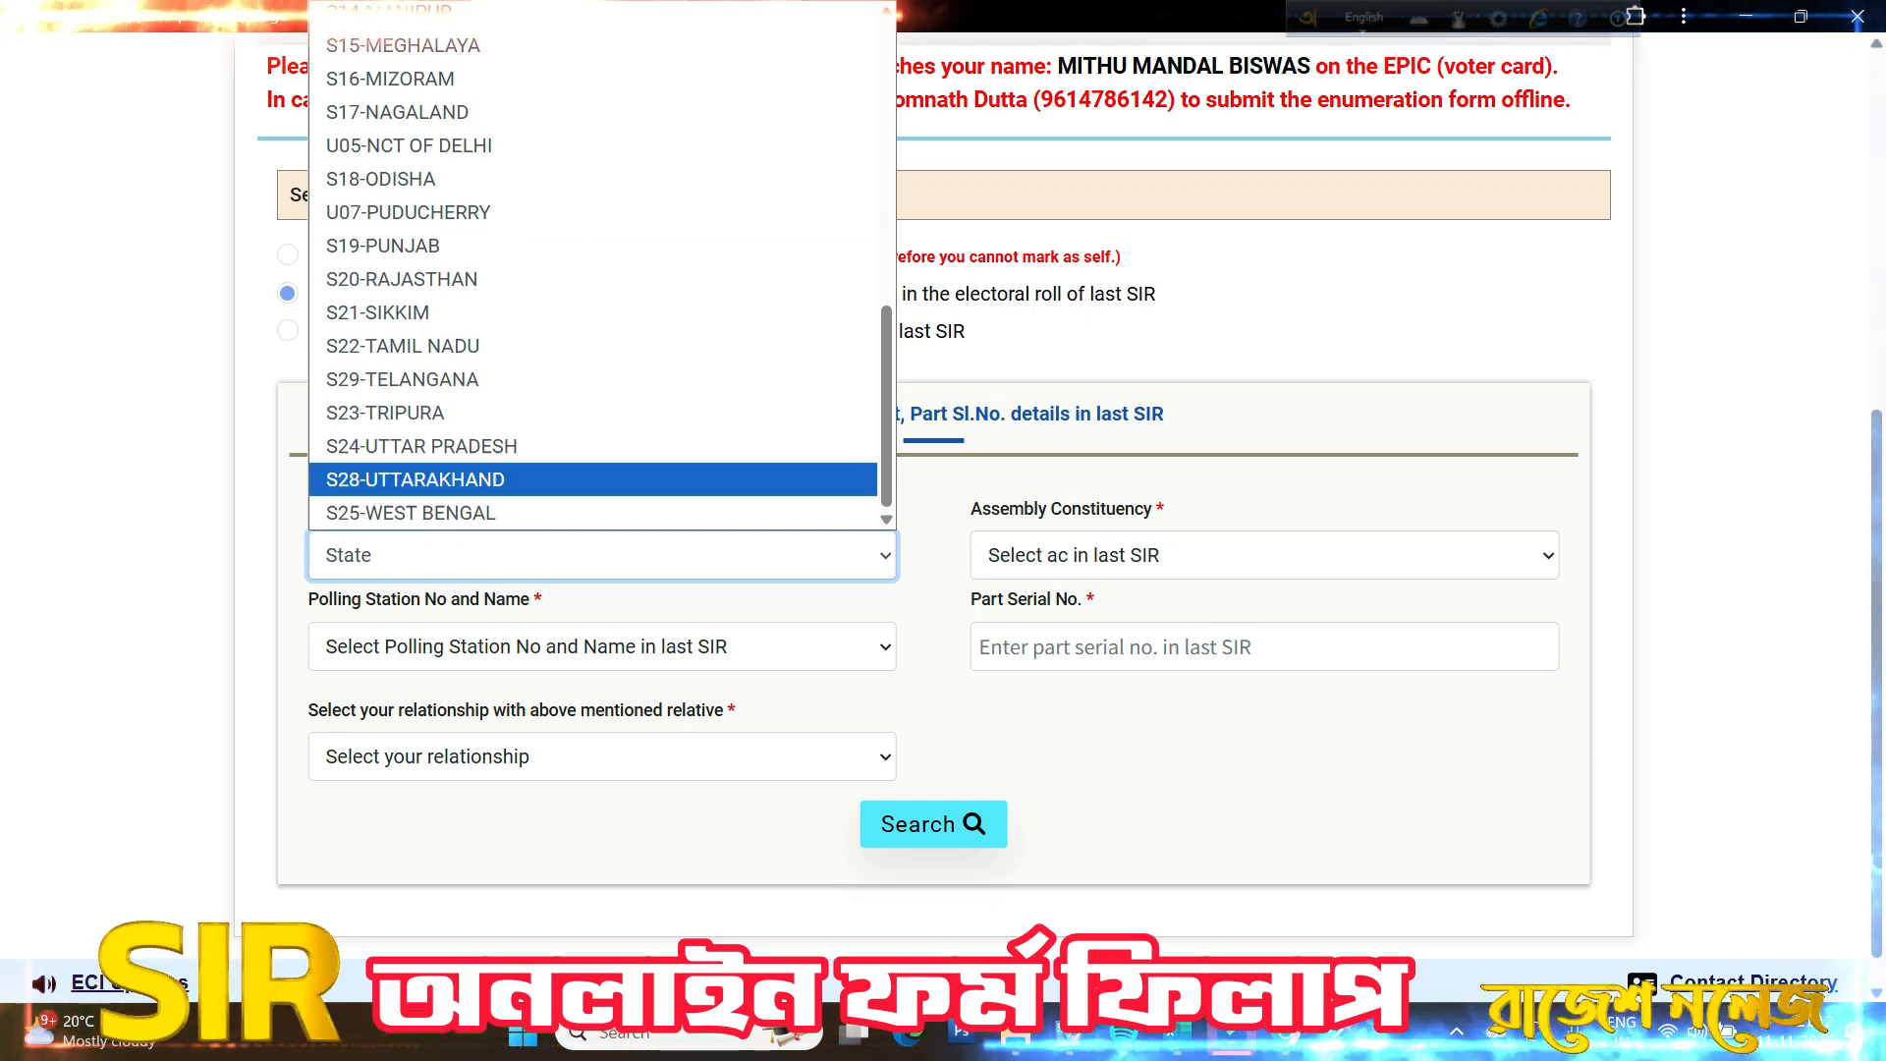
left_click(472, 514)
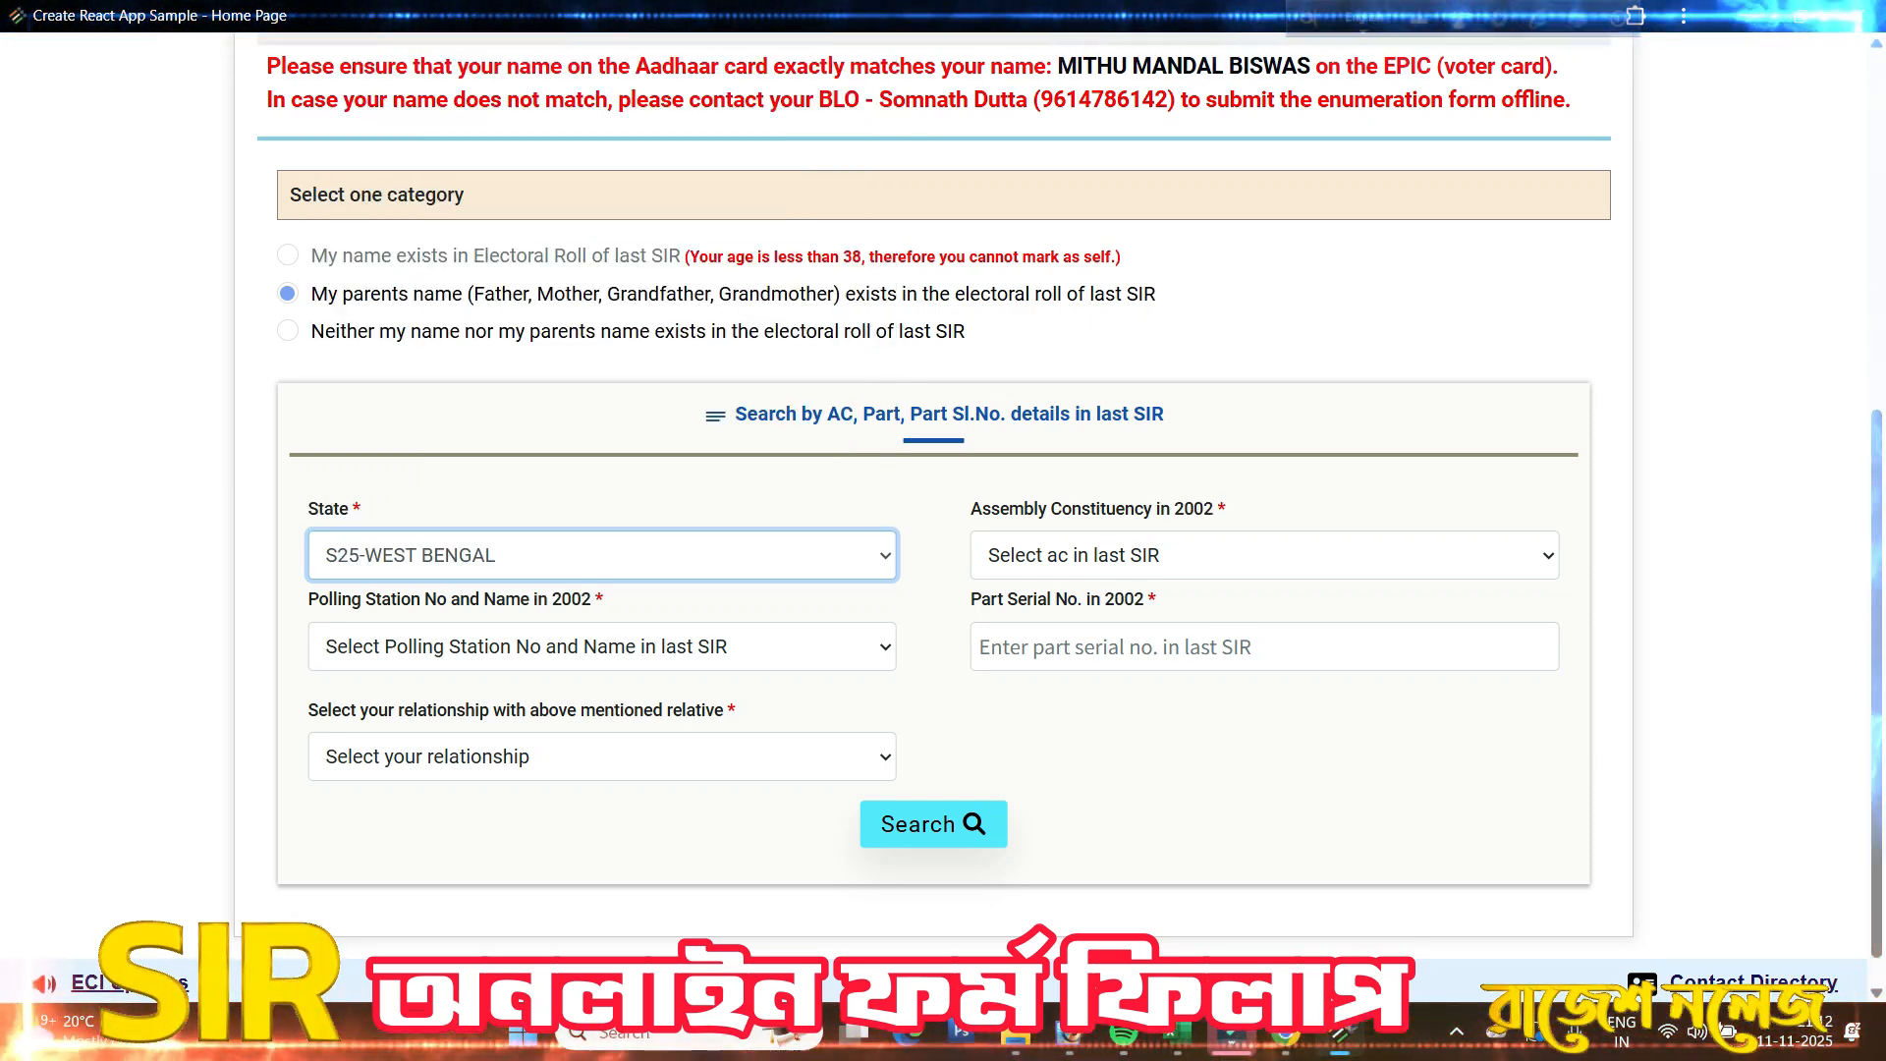
- Select 32-KALIAGANJ as the 2002 Assembly Constituency
left_click(1265, 555)
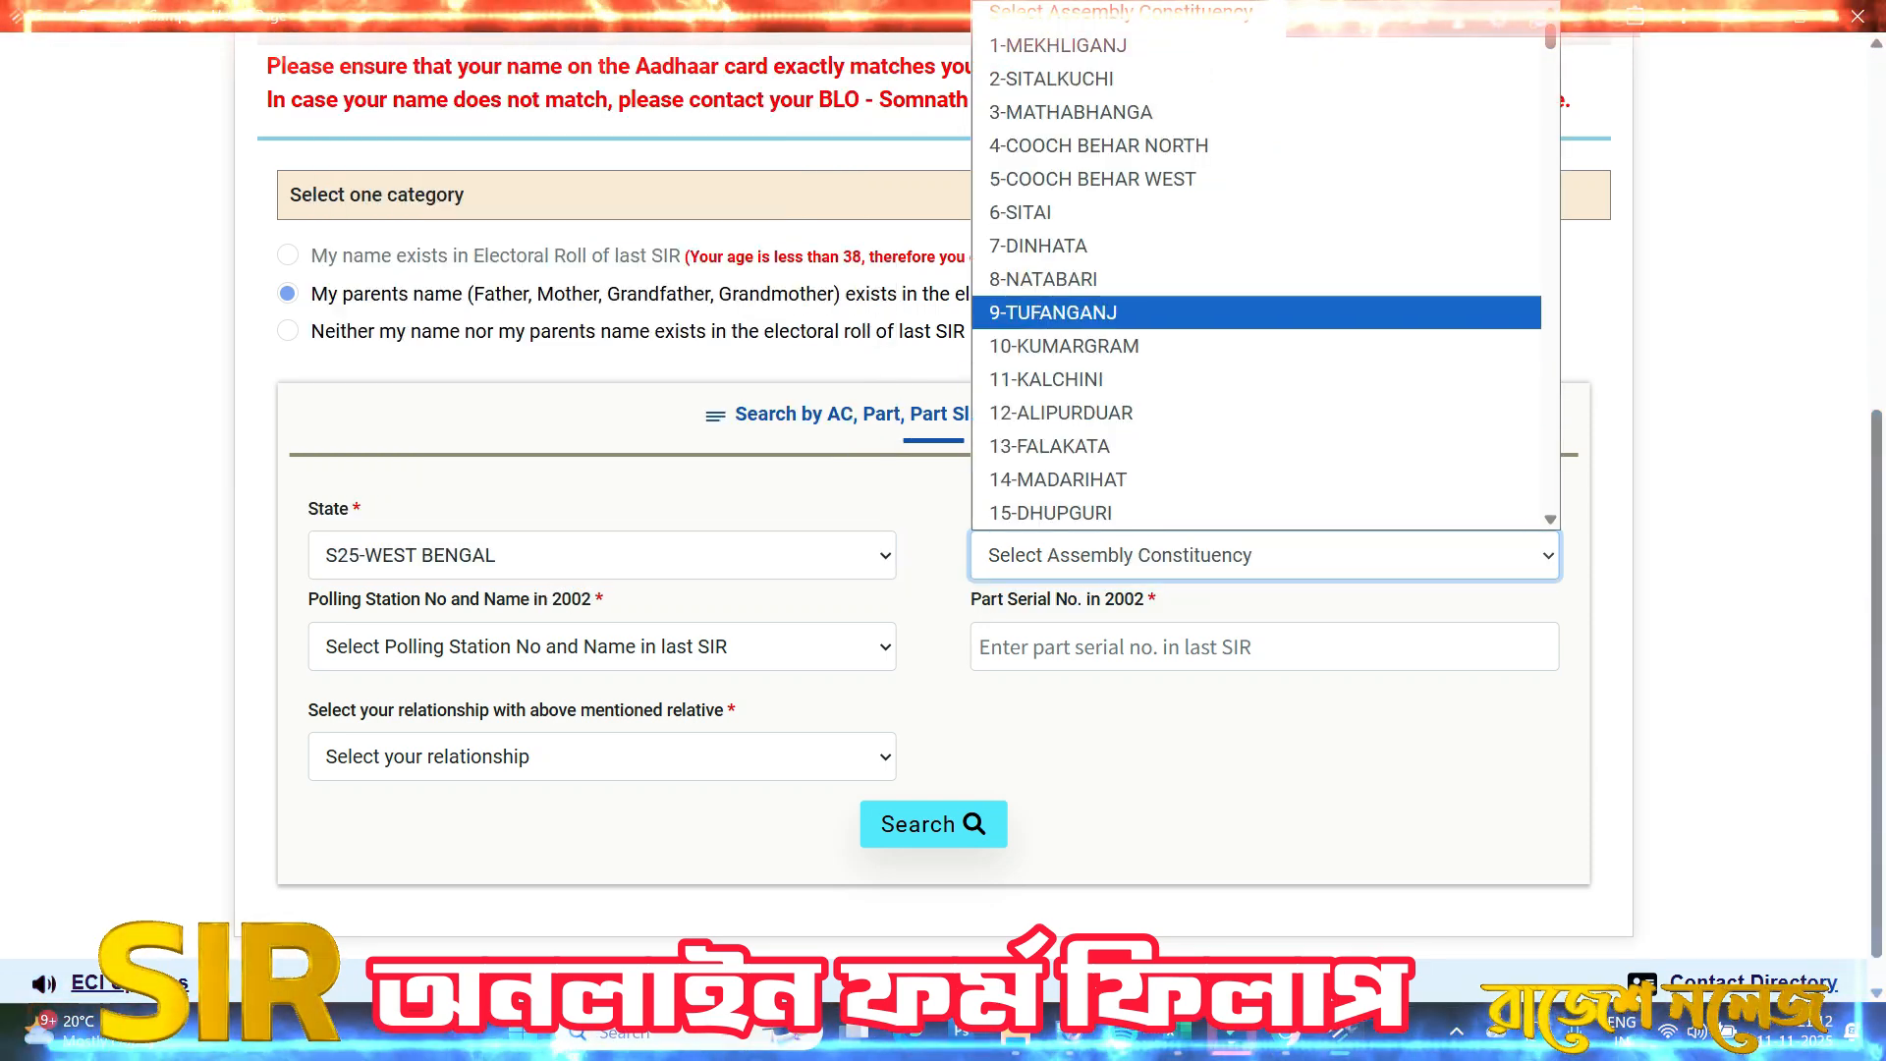
scroll(1257, 275, "down", 15)
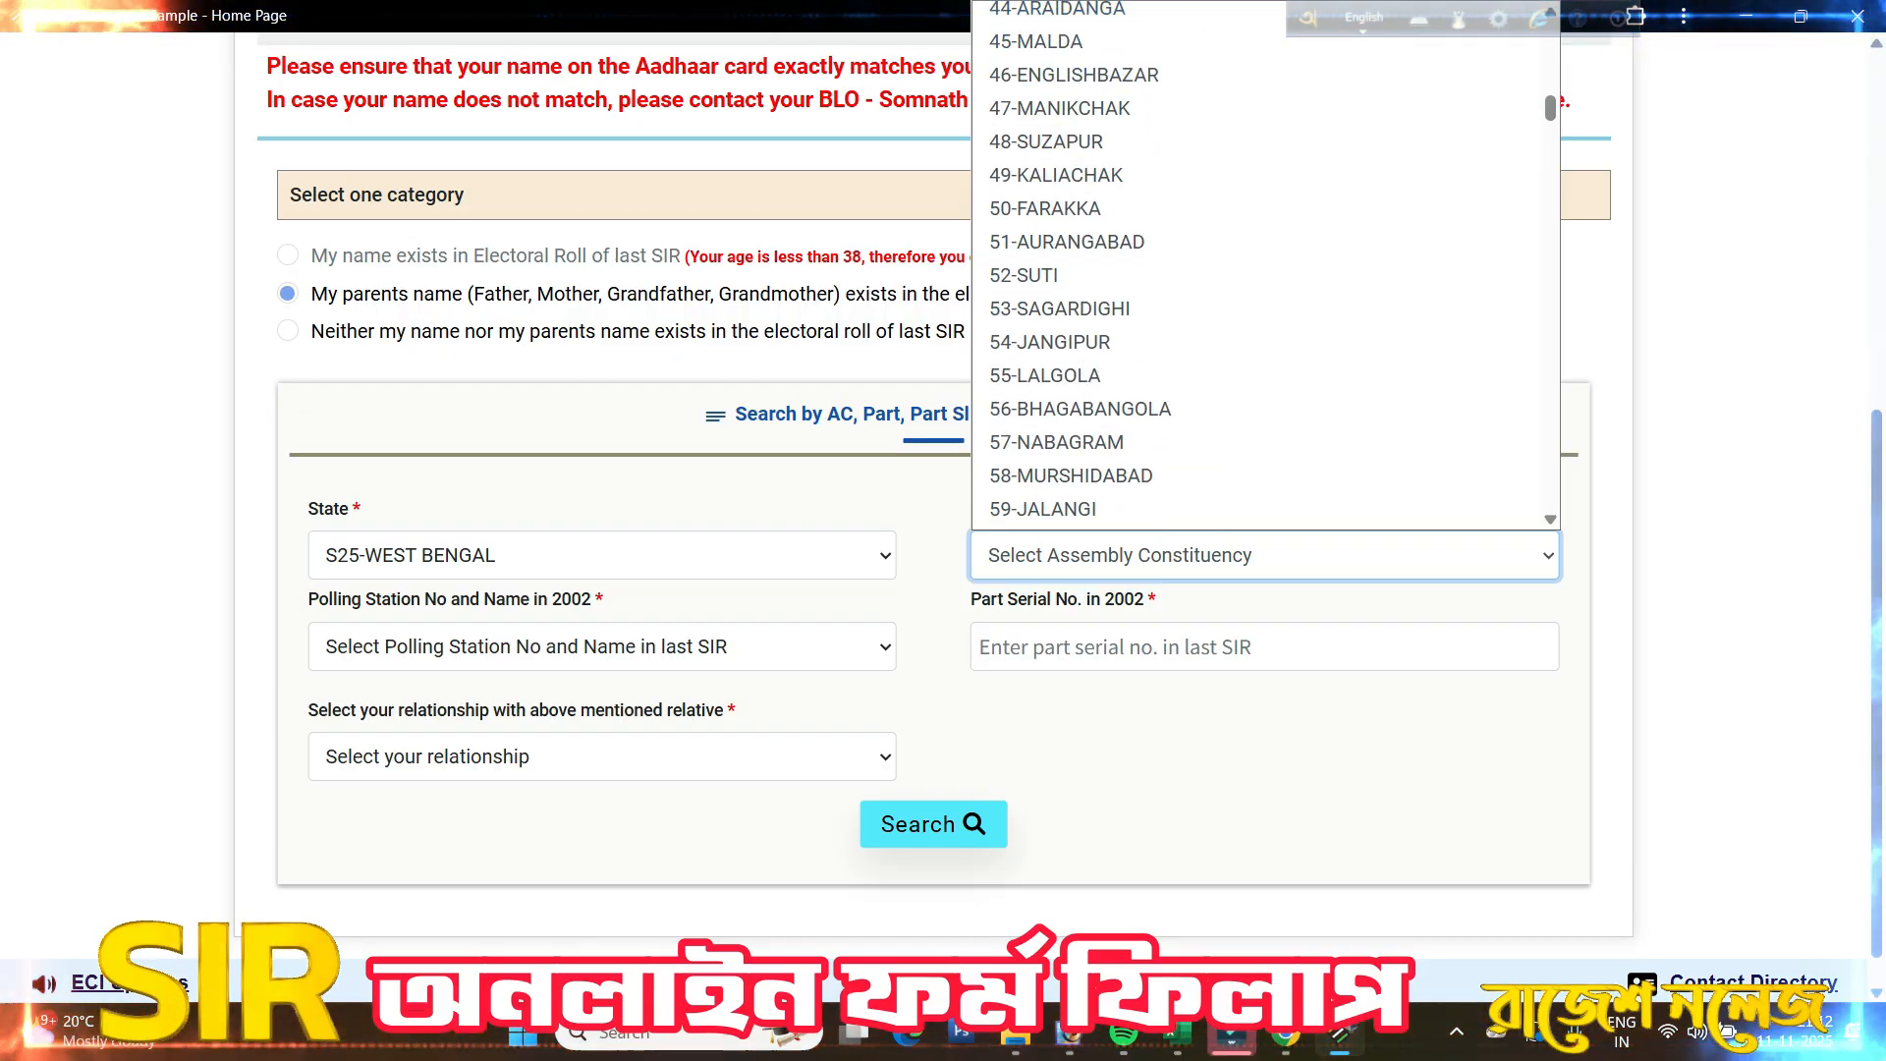
scroll(1258, 275, "down", 5)
scroll(1257, 275, "down", 3)
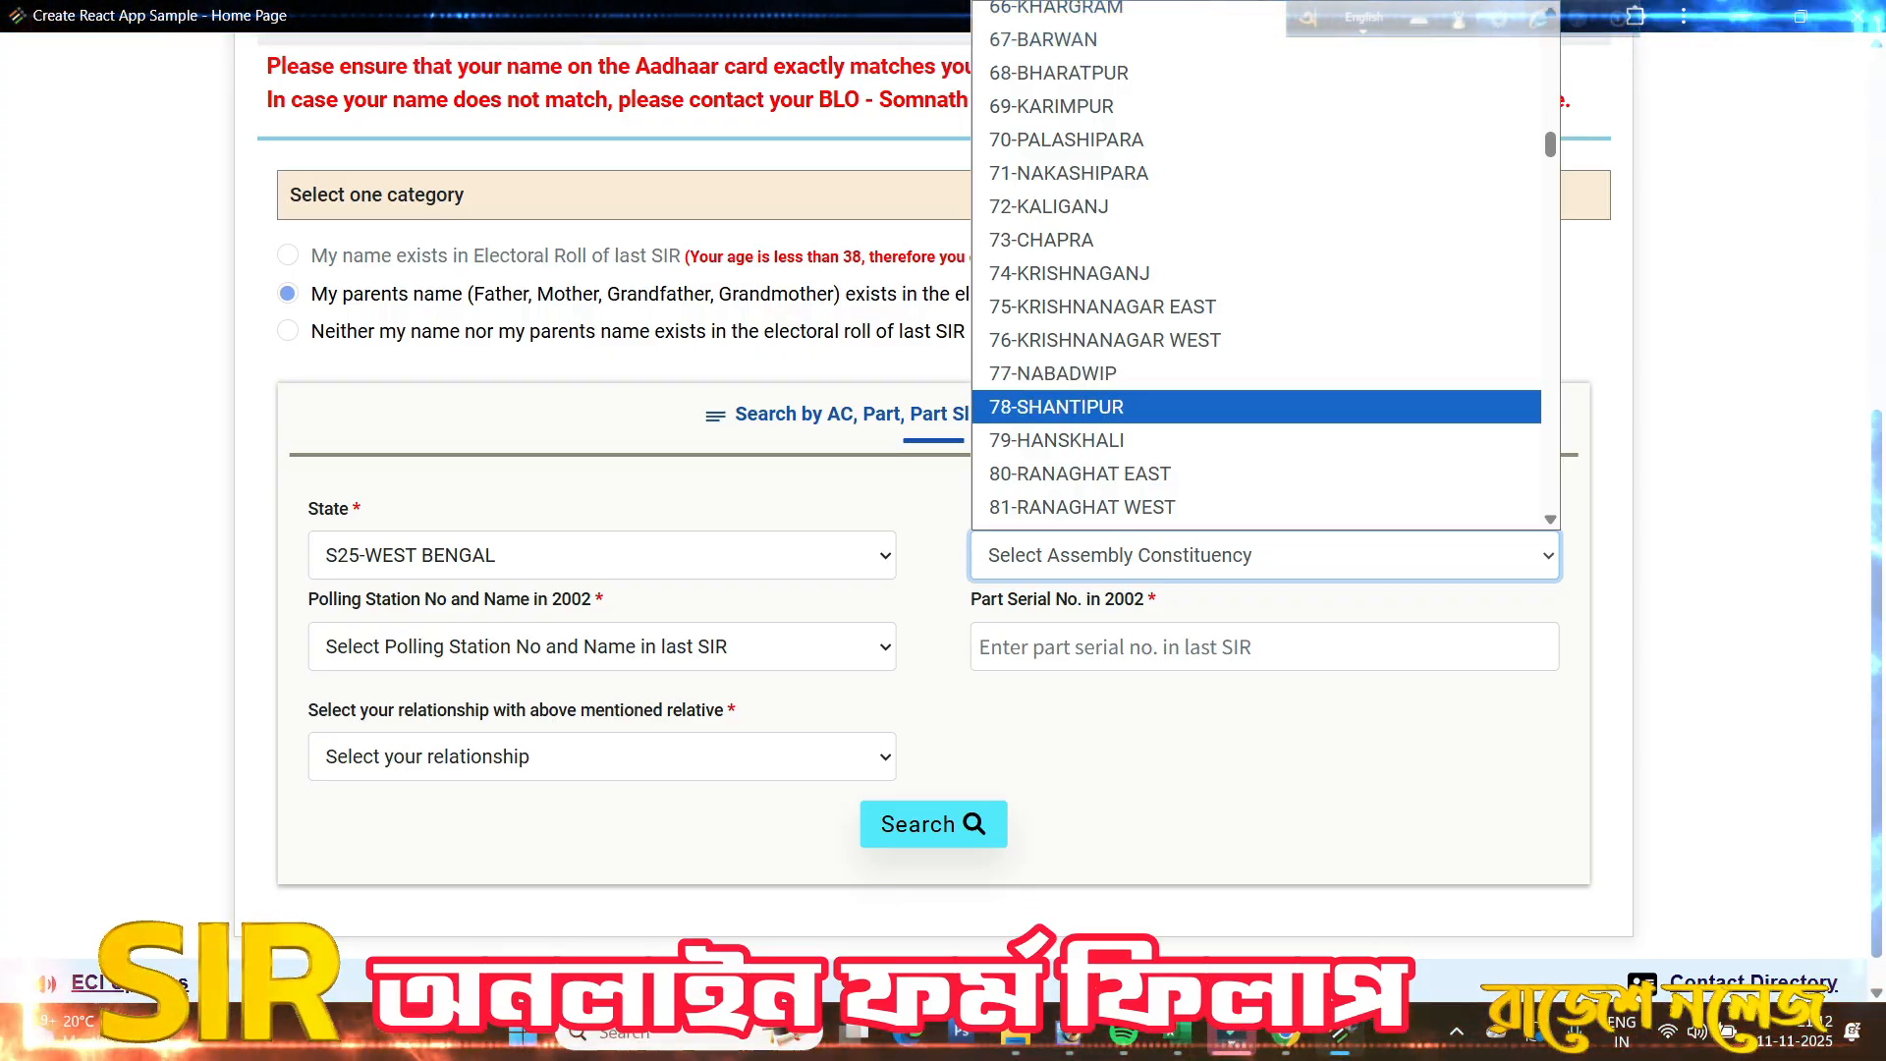
scroll(1257, 305, "up", 3)
scroll(1258, 310, "up", 12)
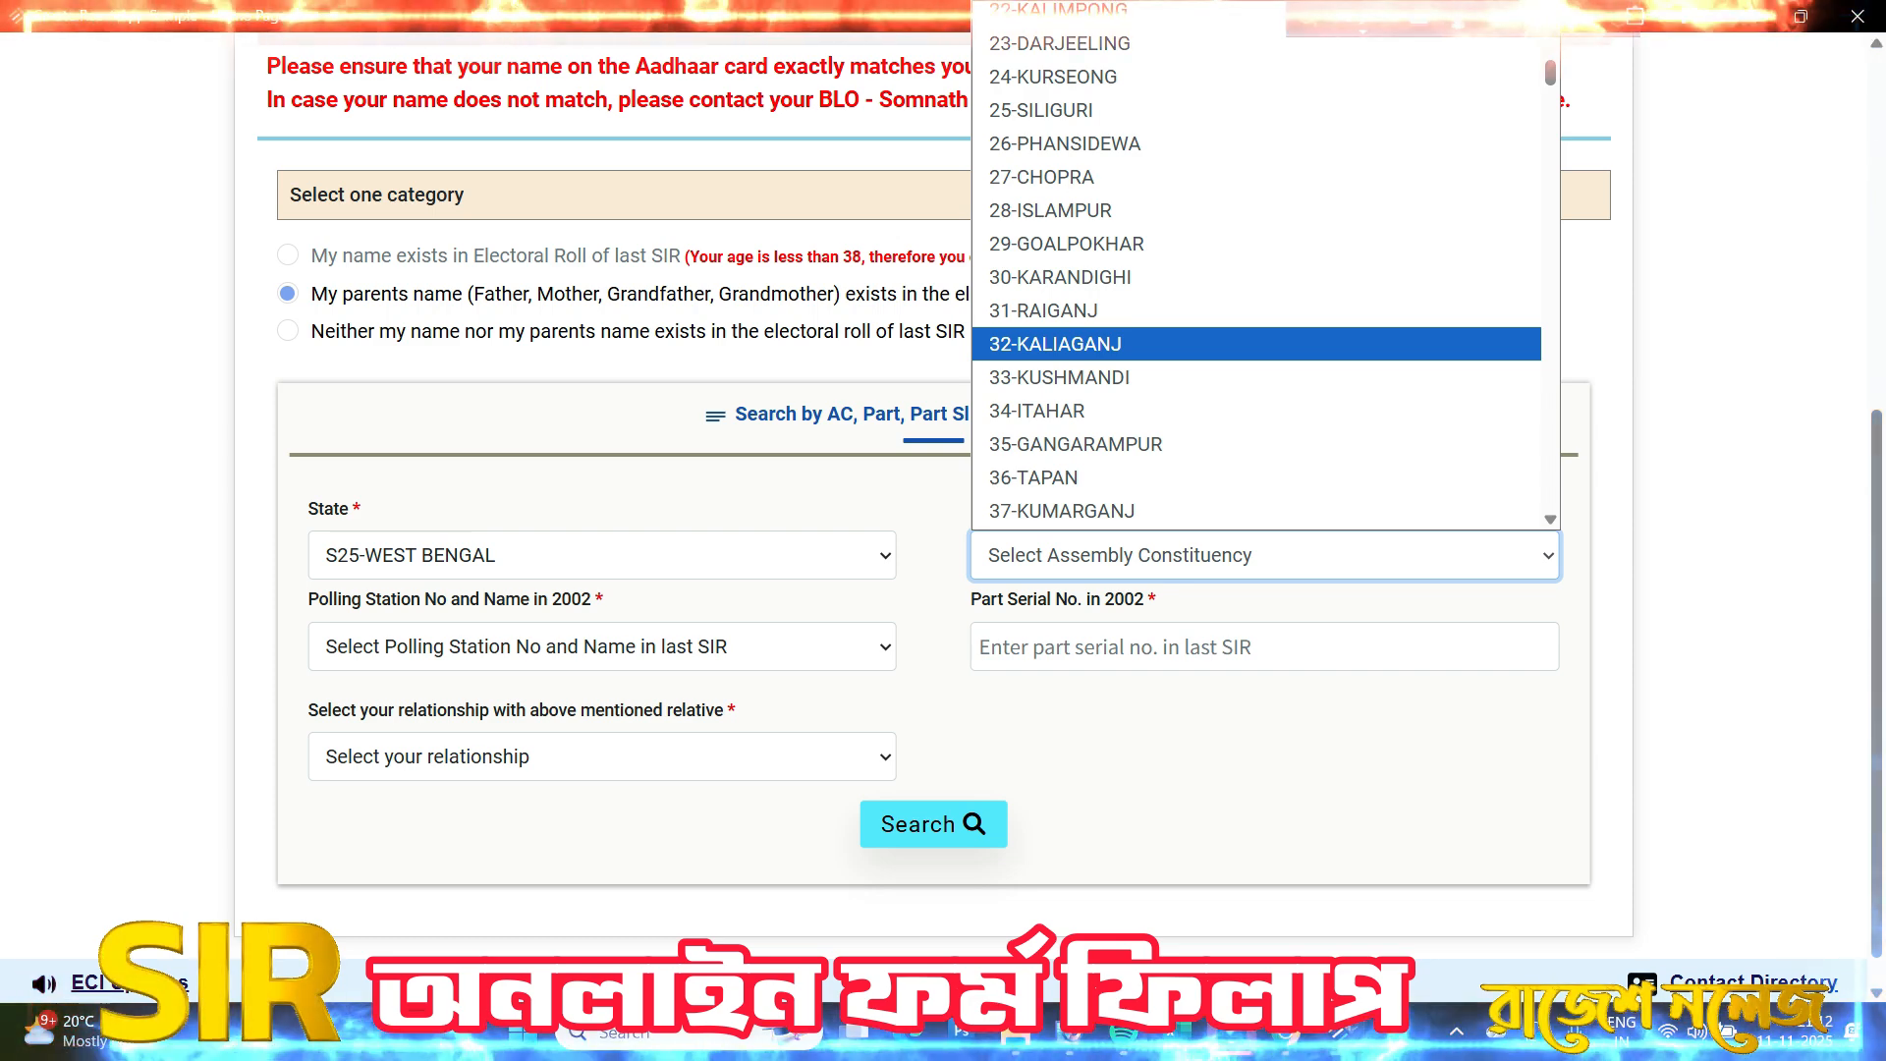
key("Return")
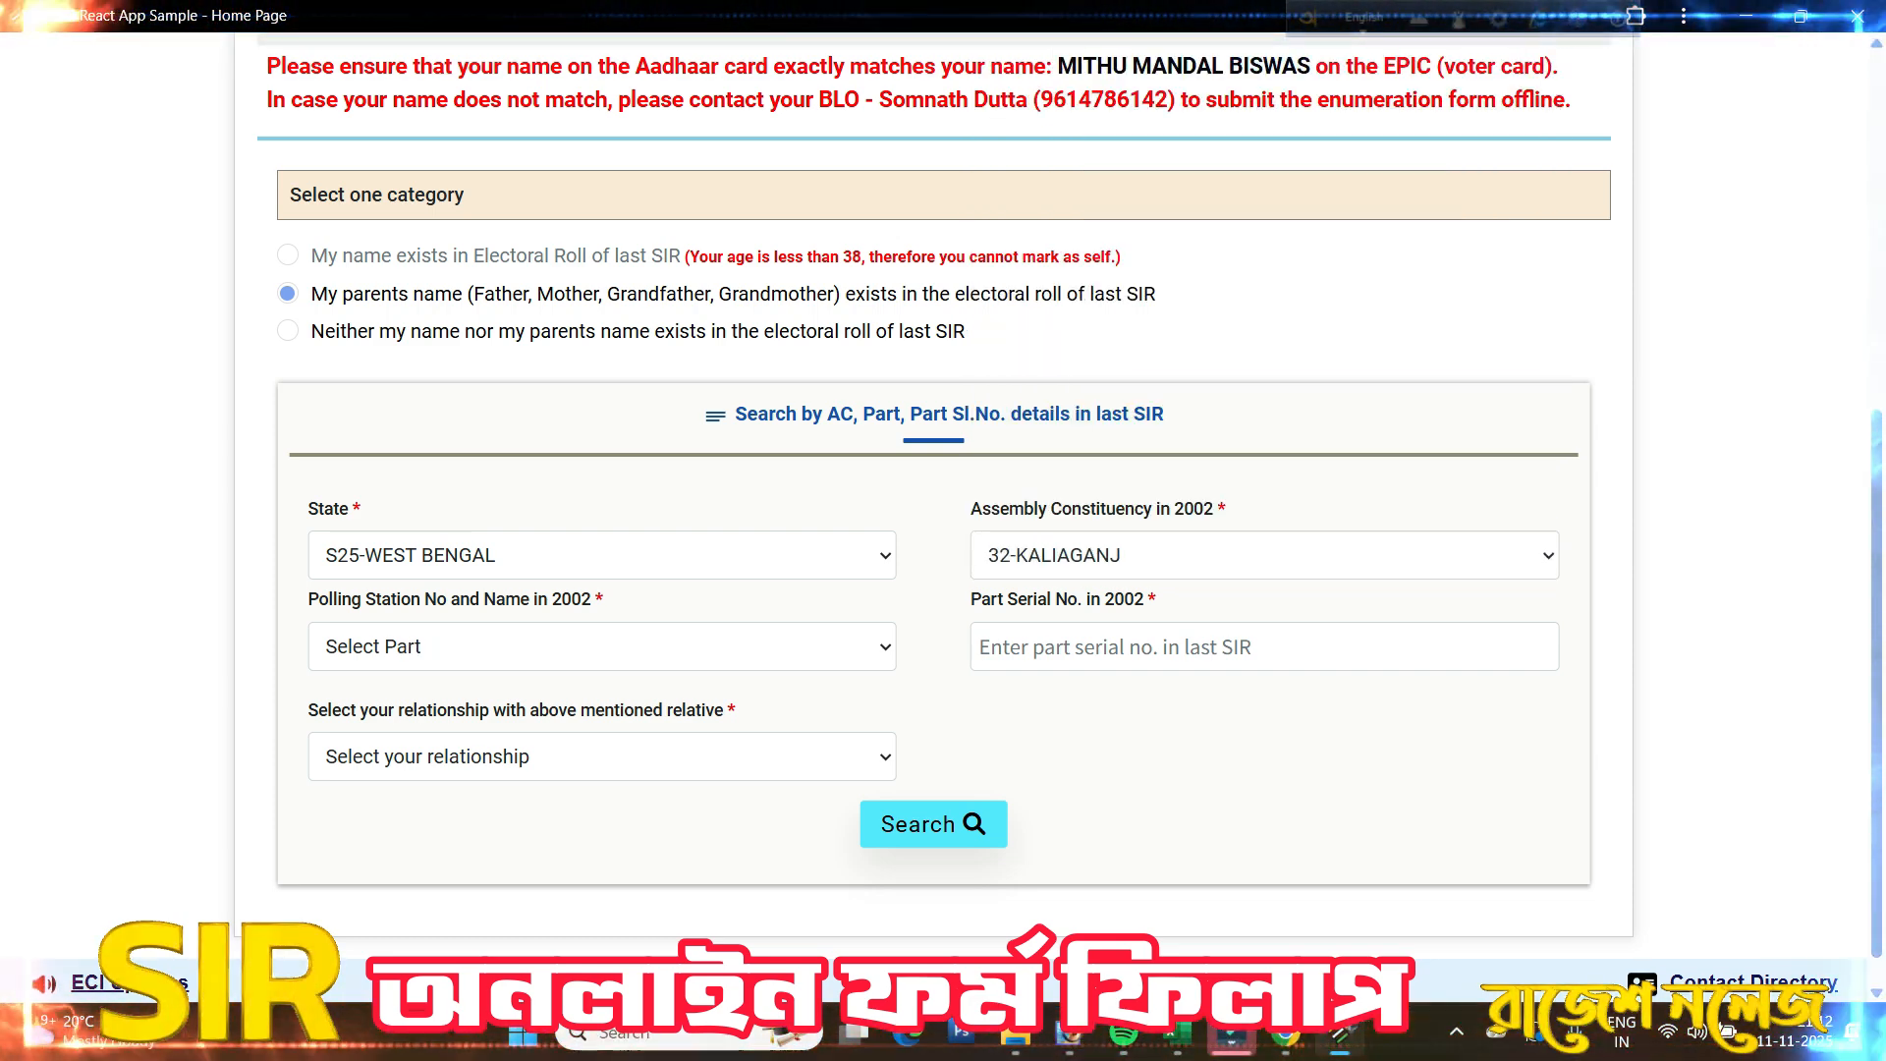
- Choose 33-CHATPARUA GHANIKENDRA (DAKSHIN) as the 2002 polling station
left_click(602, 646)
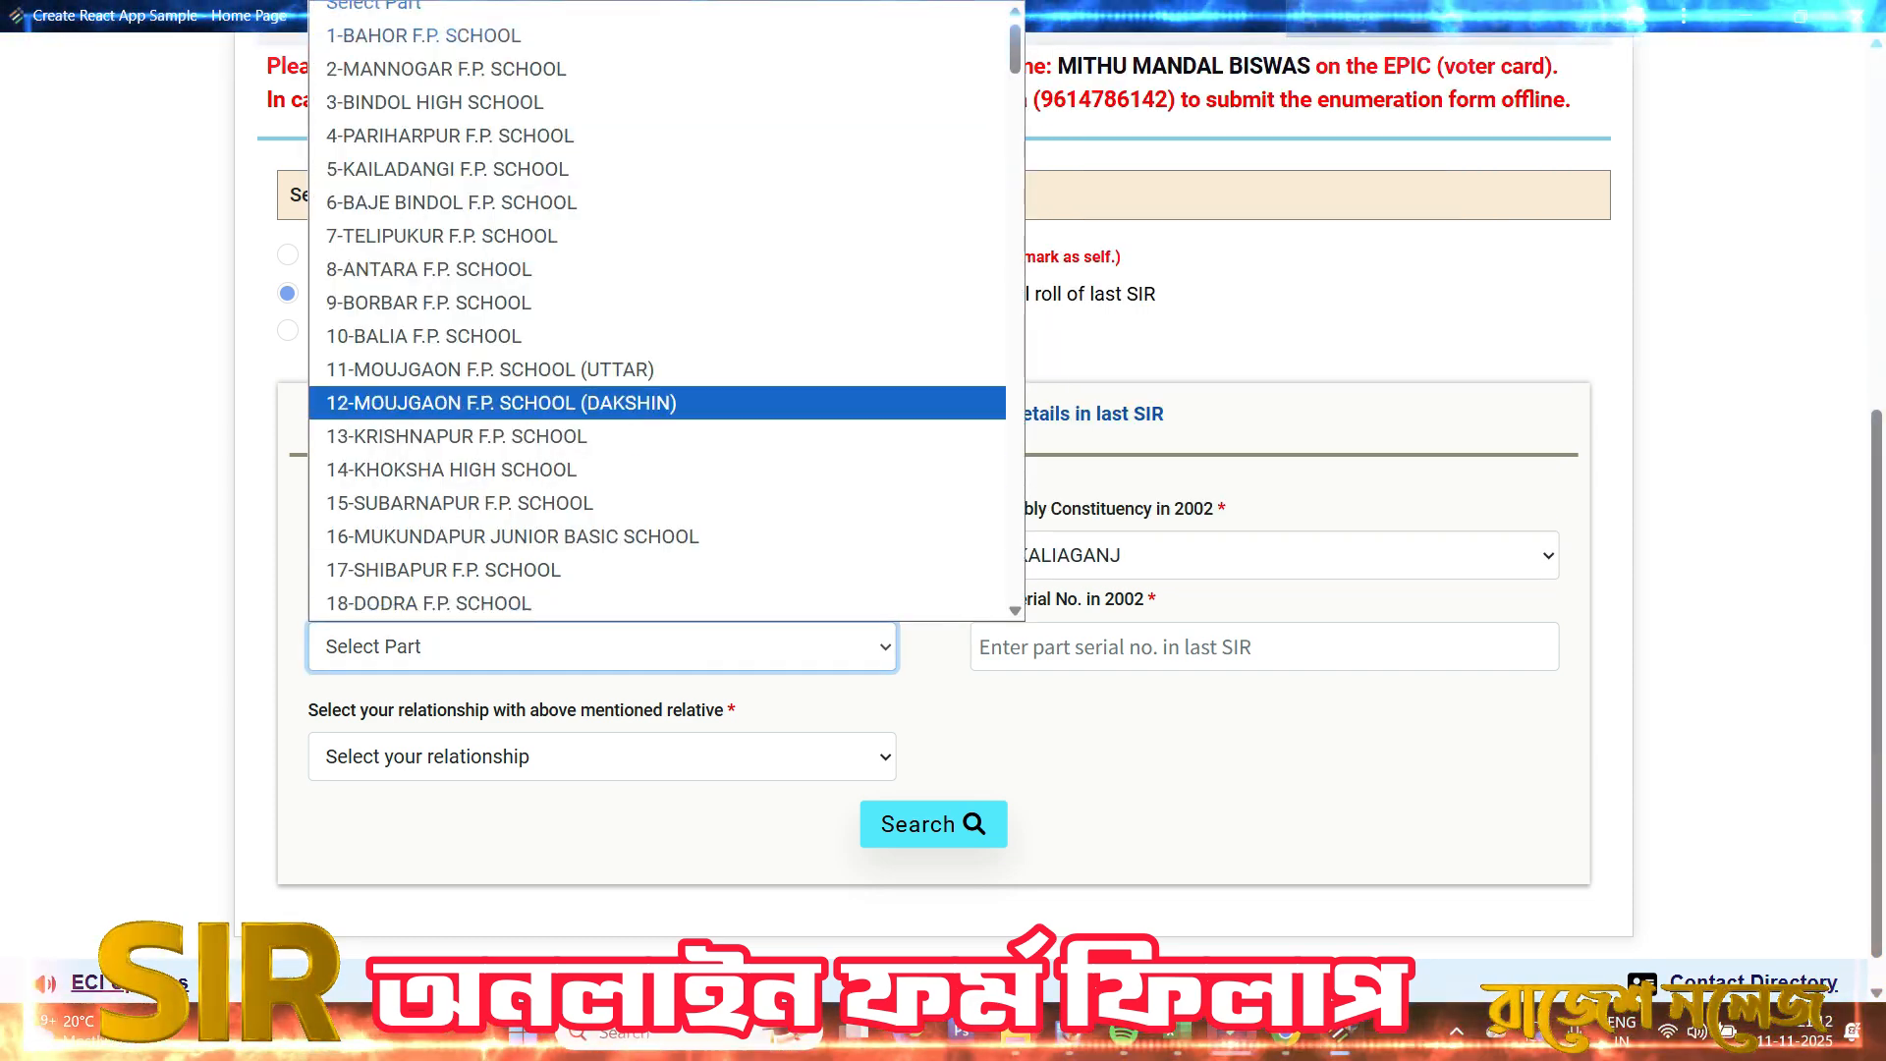
scroll(602, 304, "down", 5)
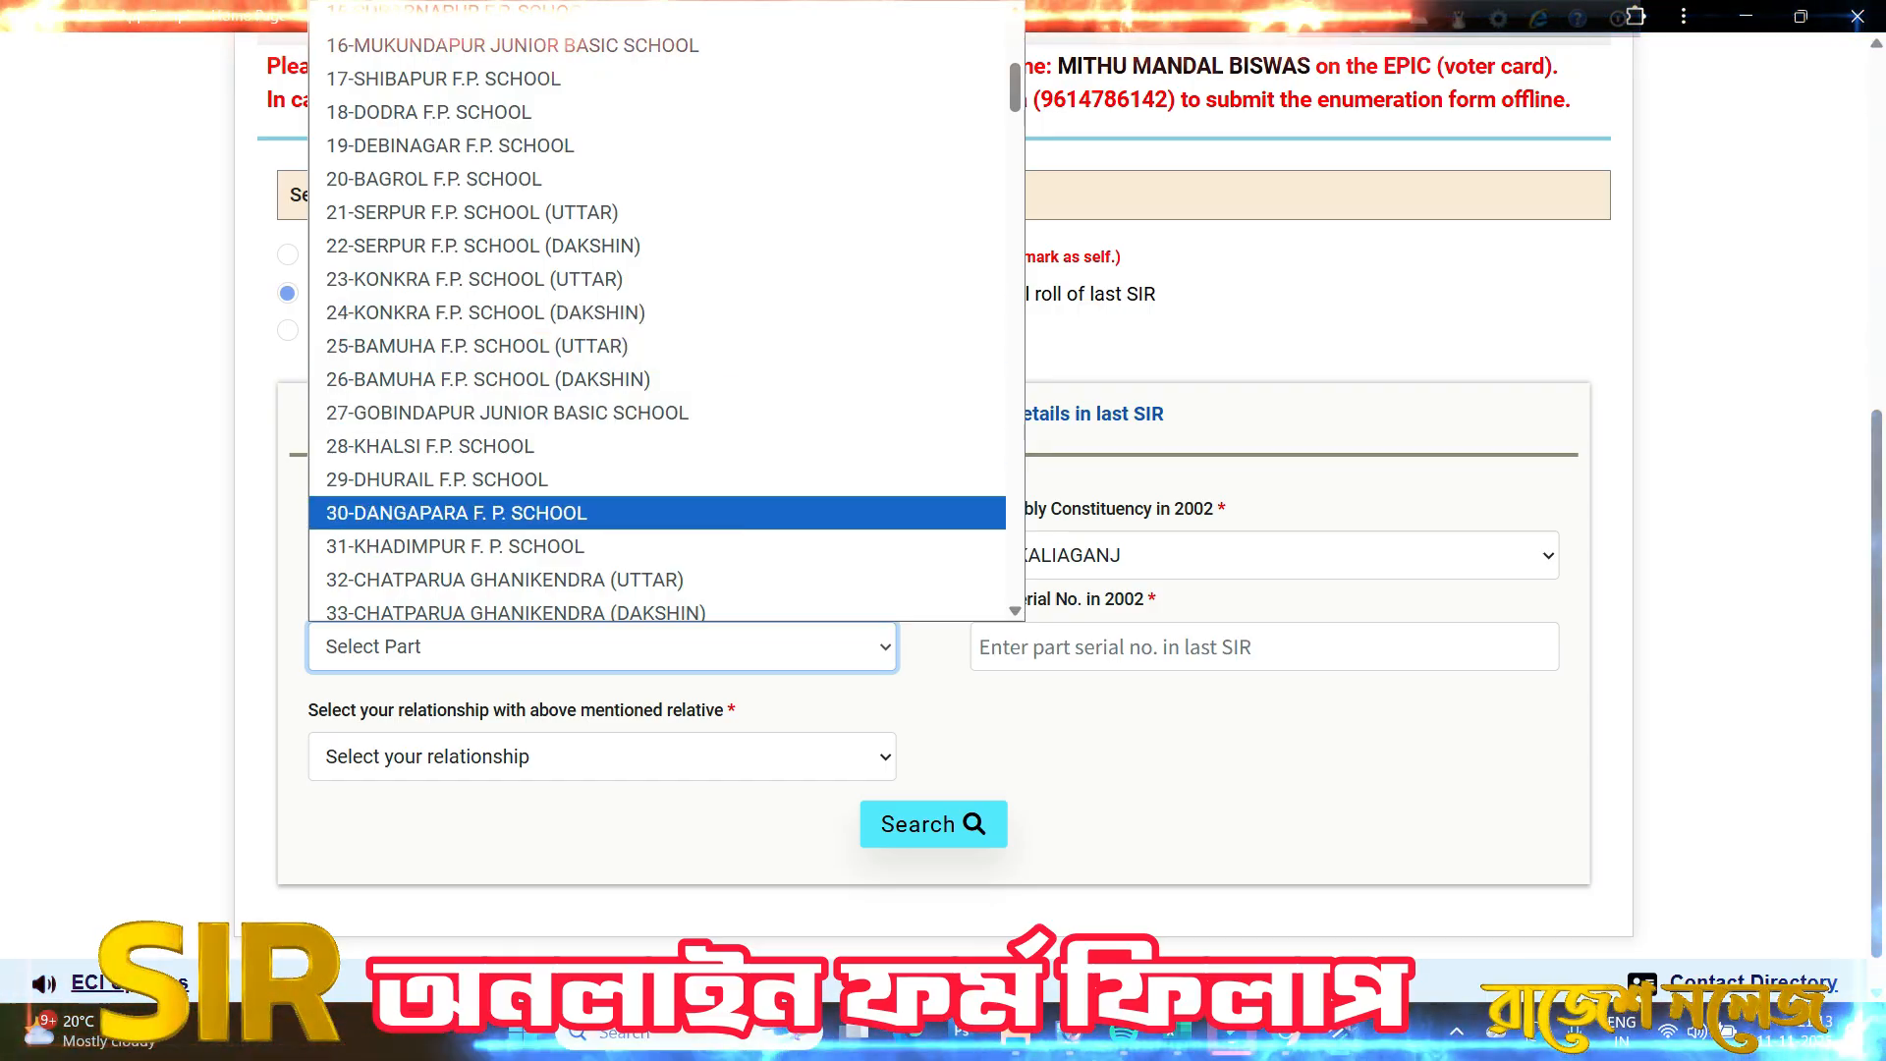
scroll(658, 471, "down", 3)
scroll(659, 471, "up", 3)
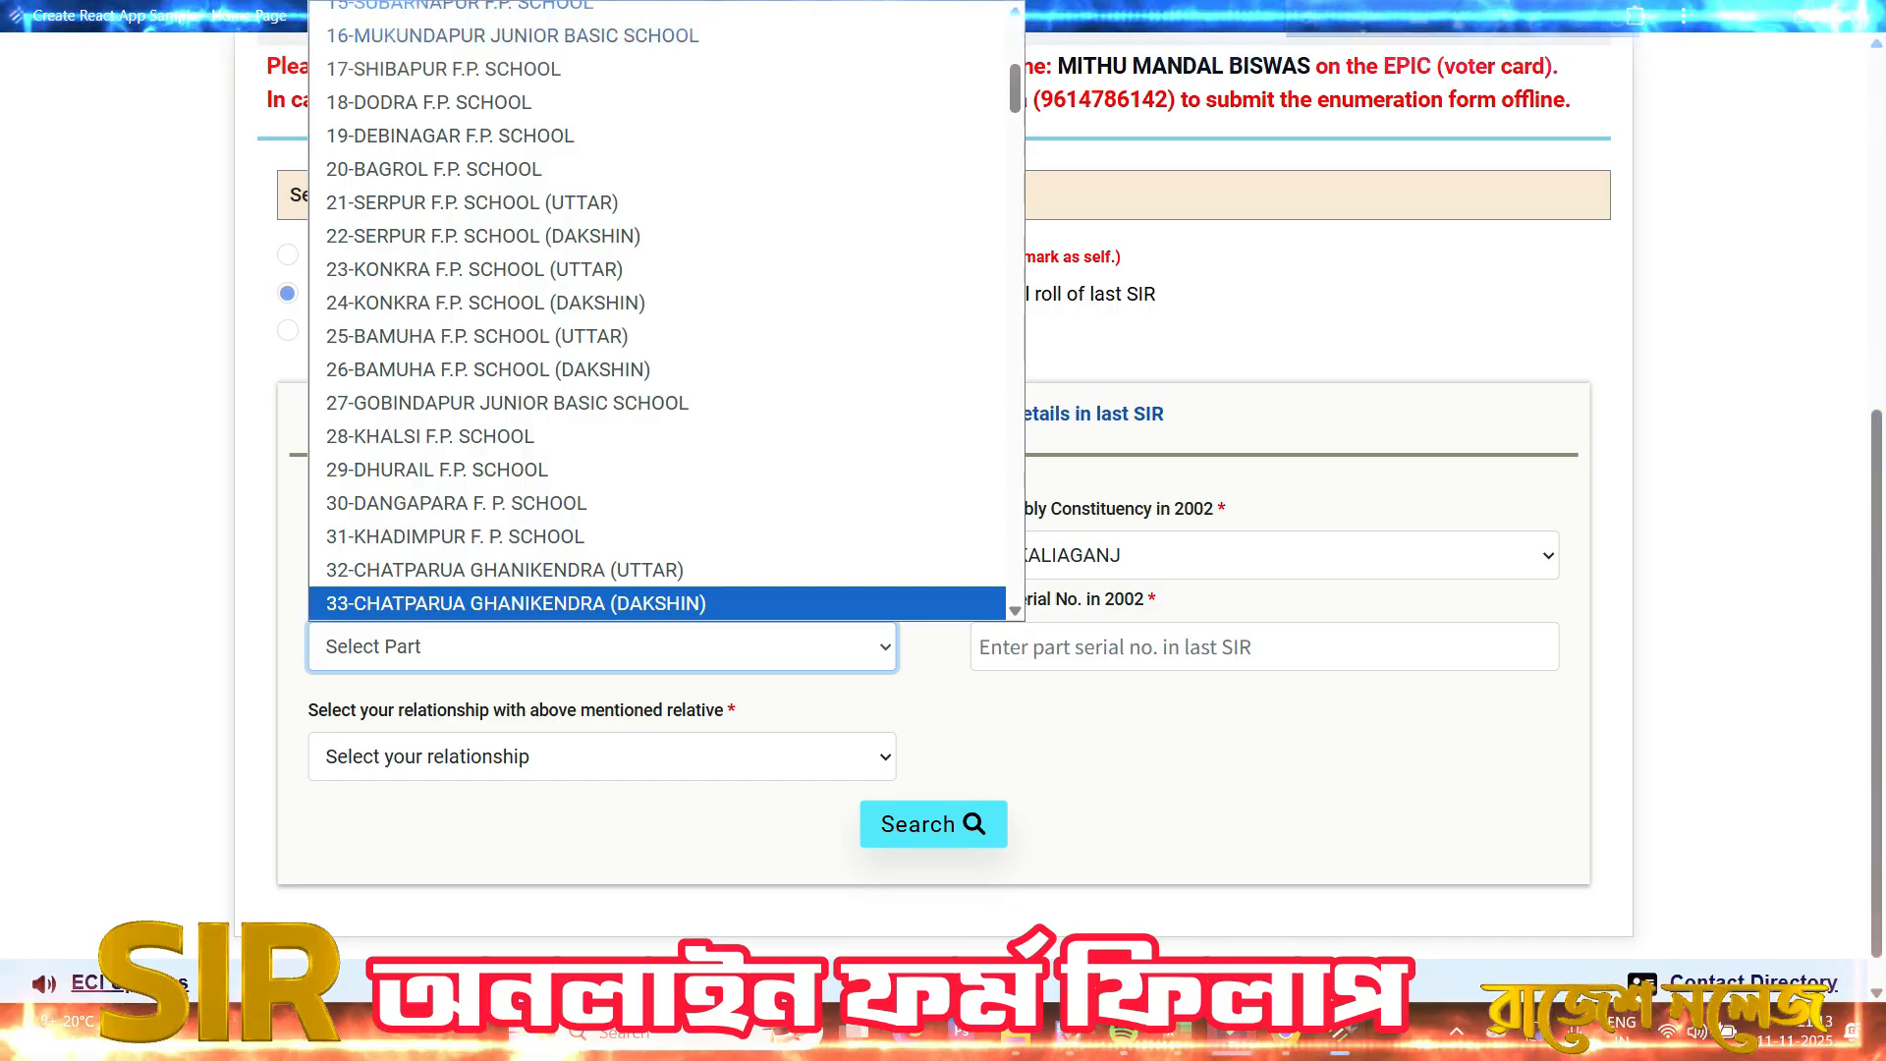
left_click(658, 603)
left_click(1130, 648)
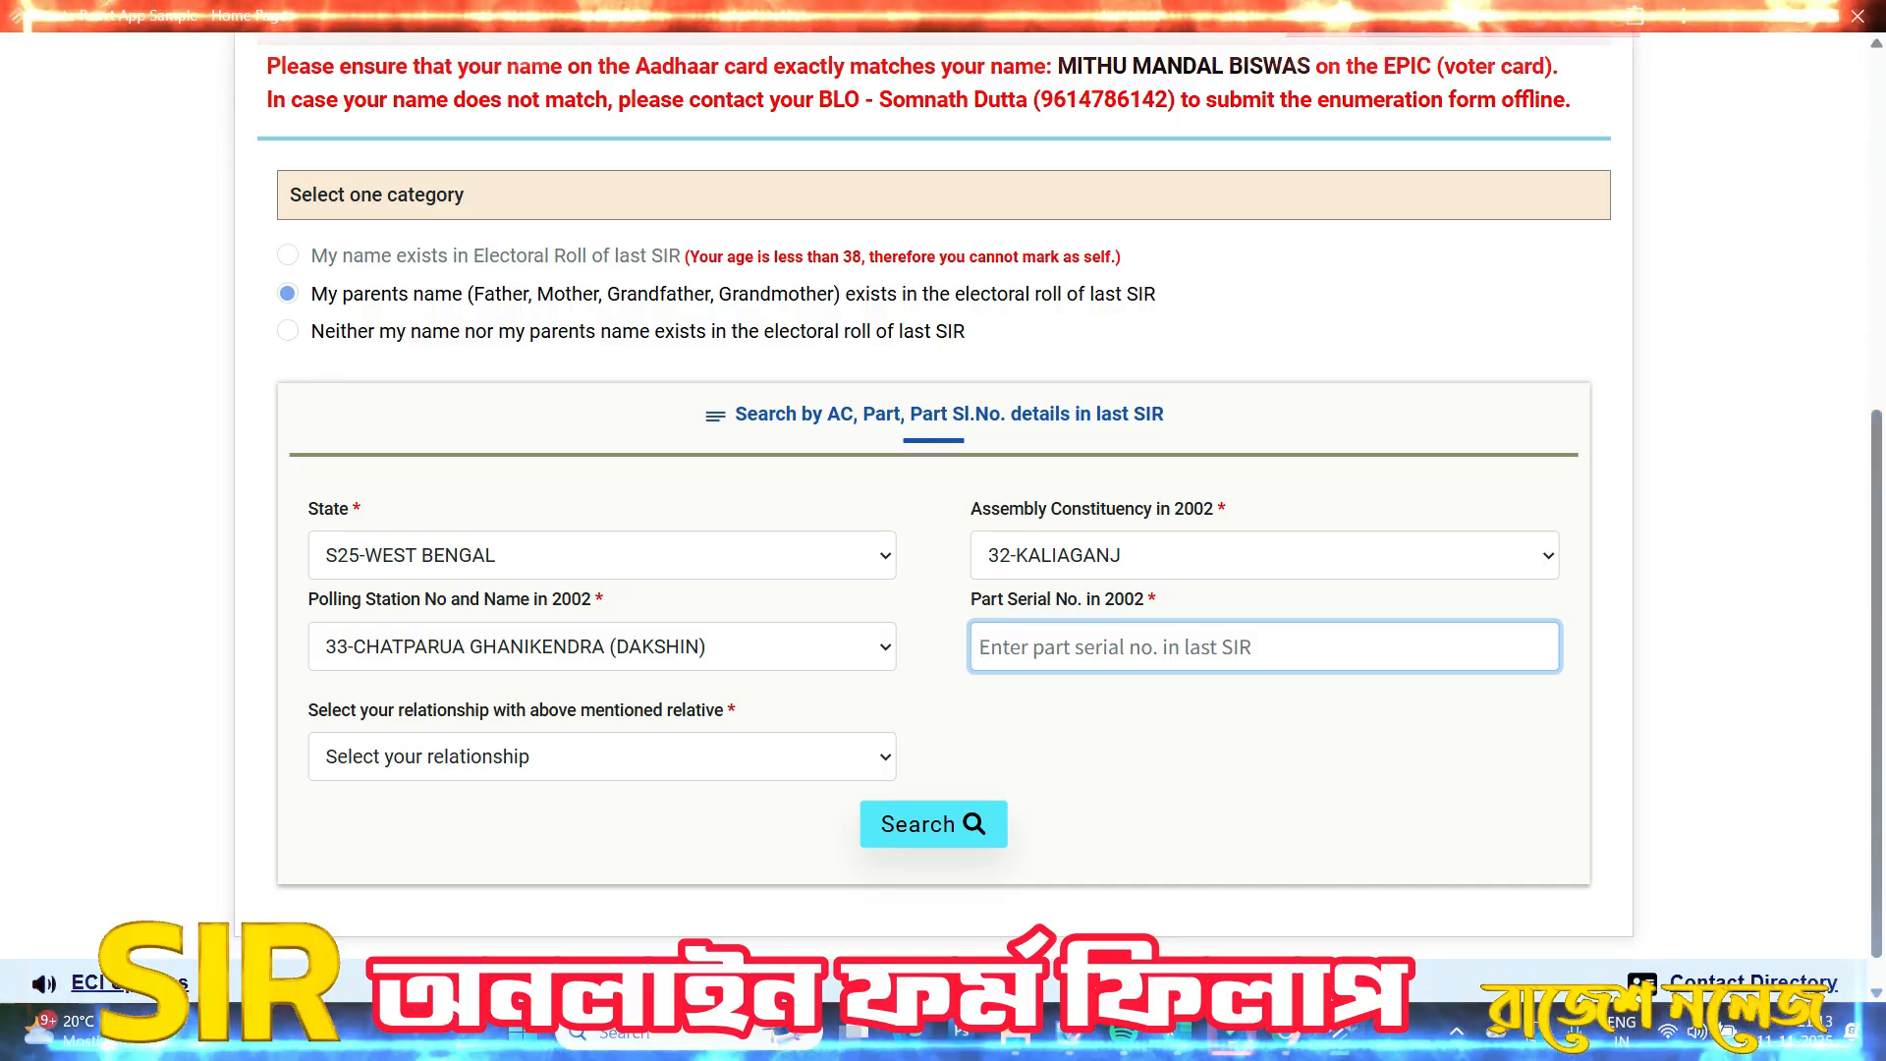
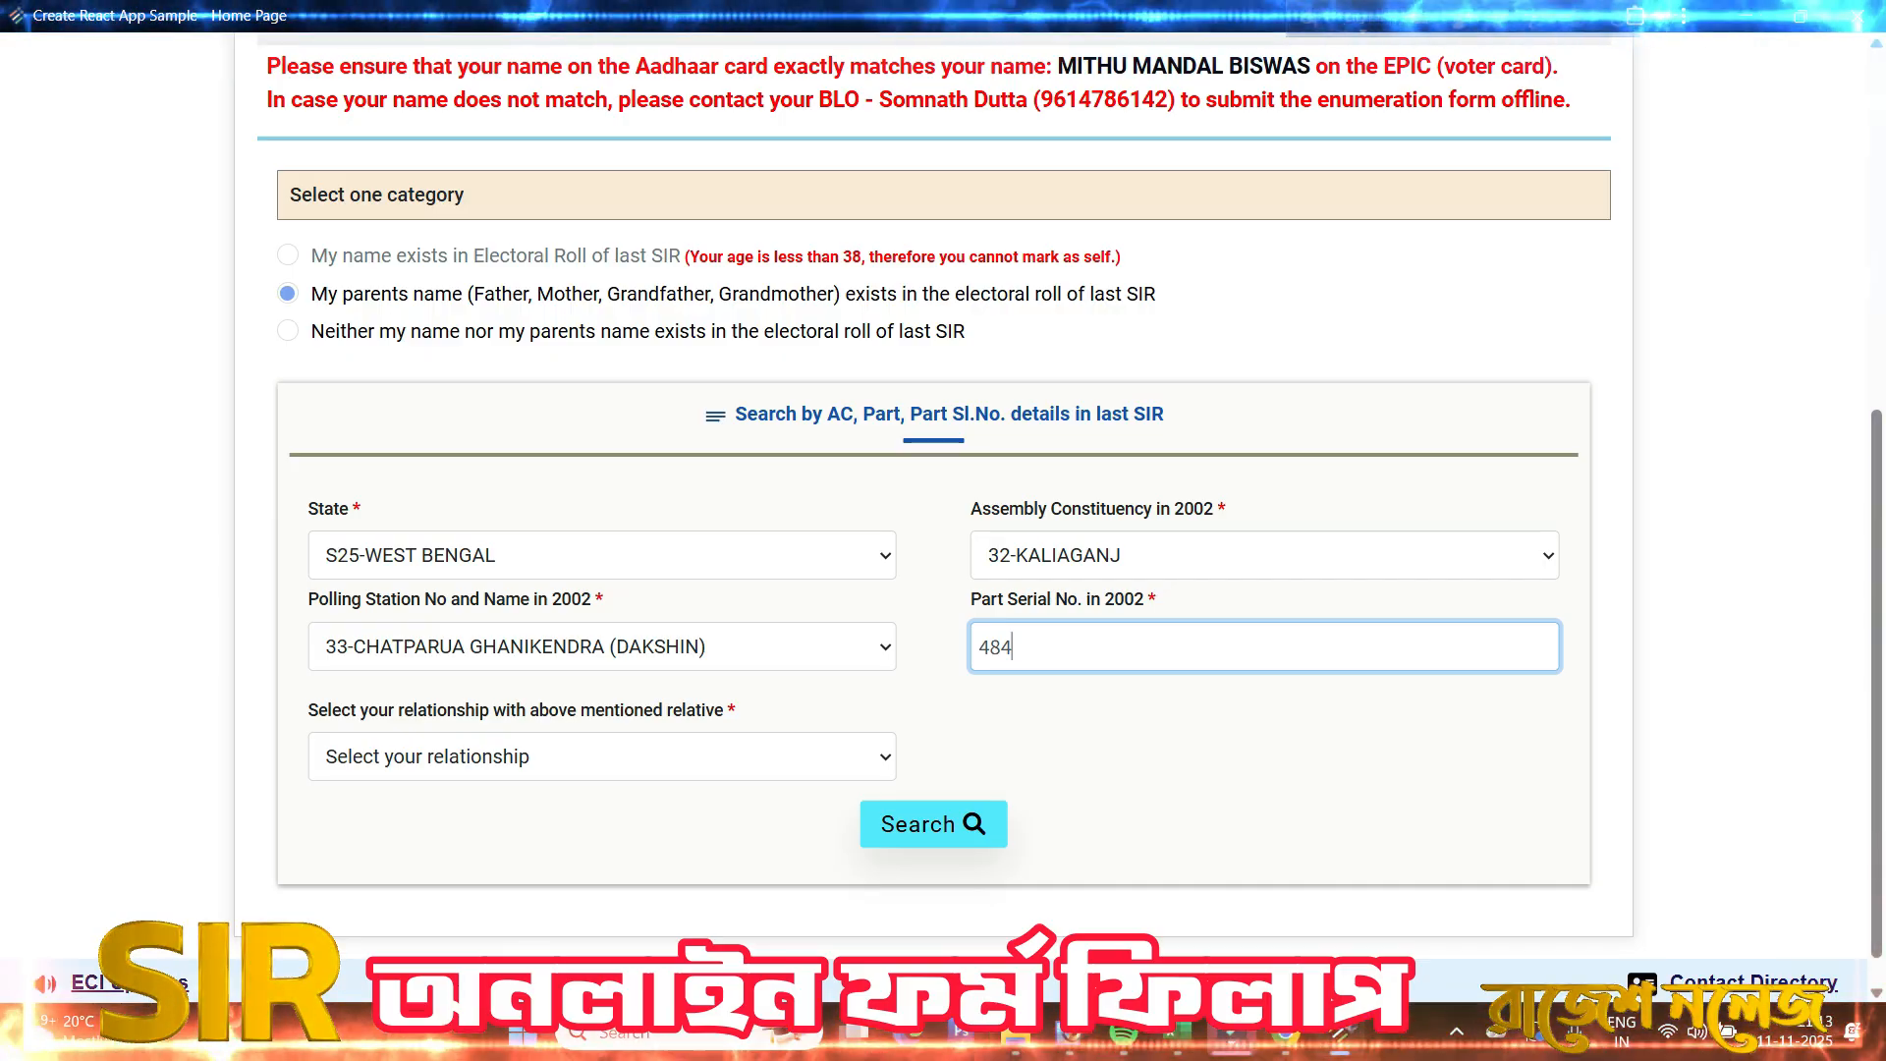
left_click(602, 756)
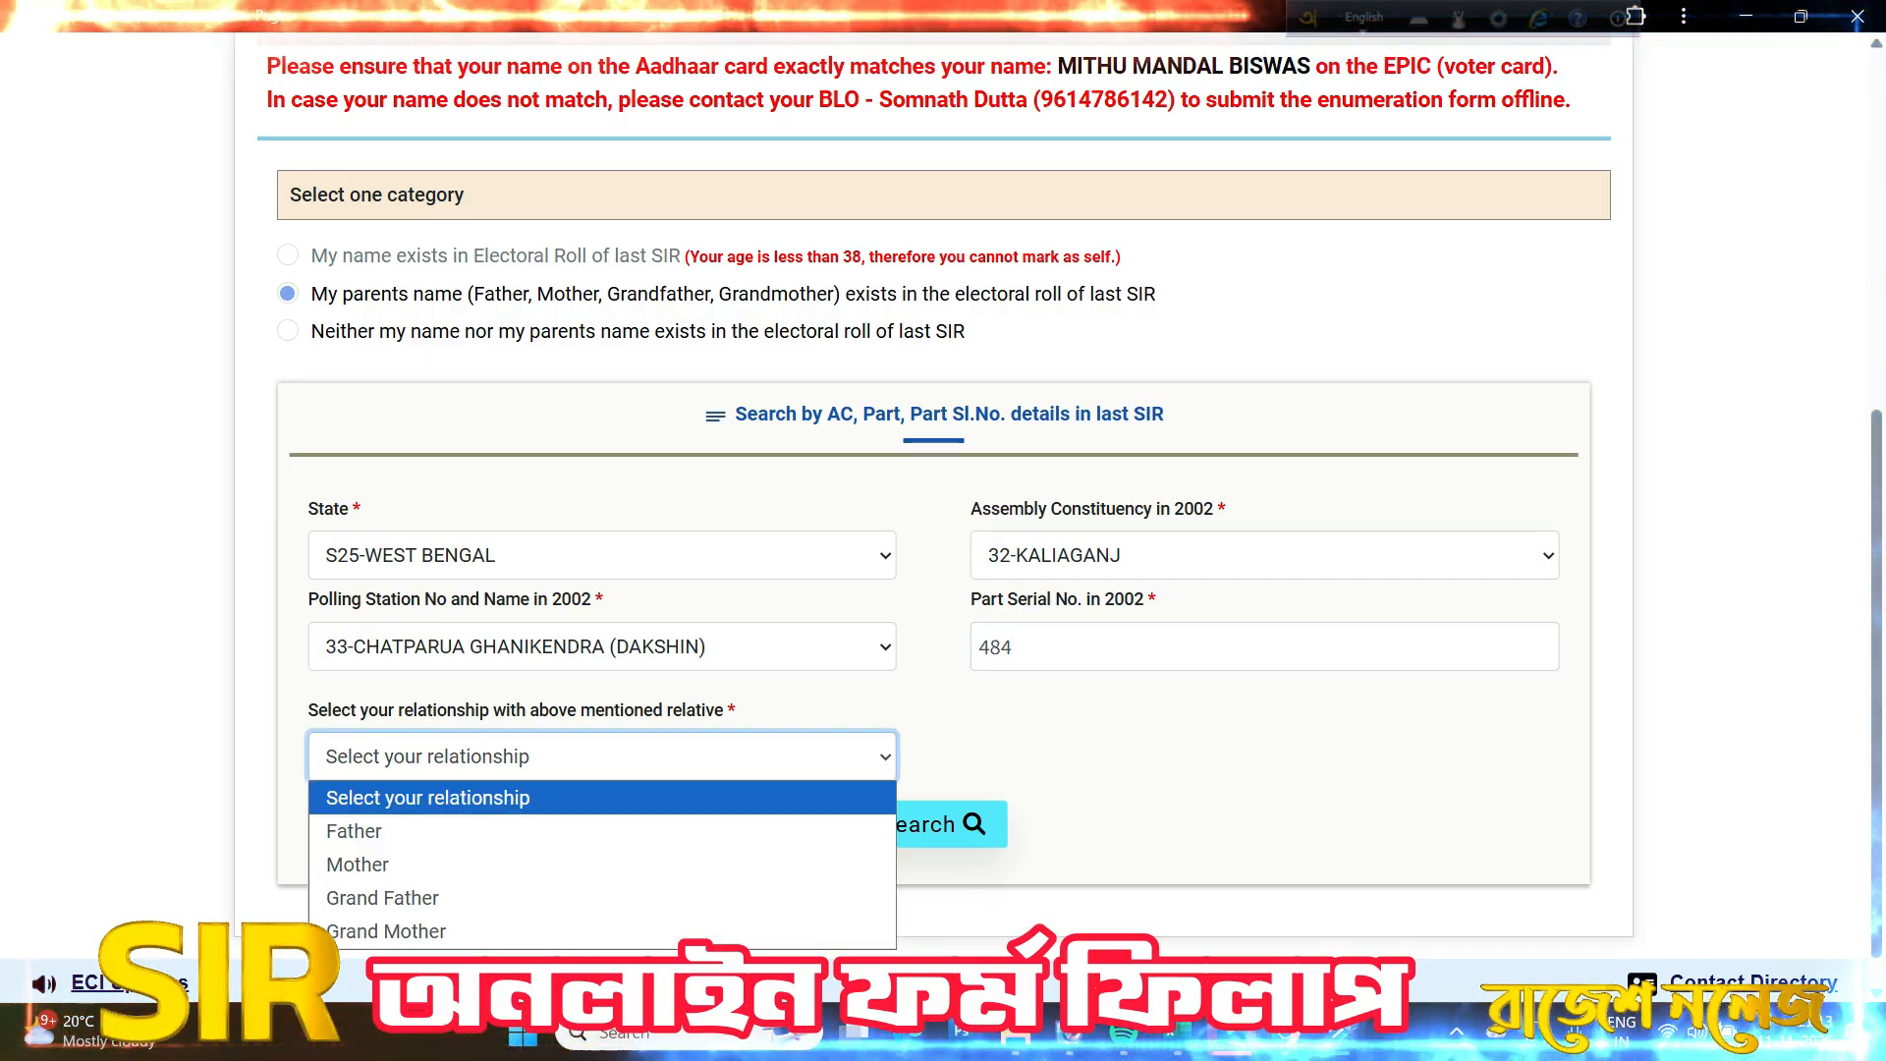
key("Down")
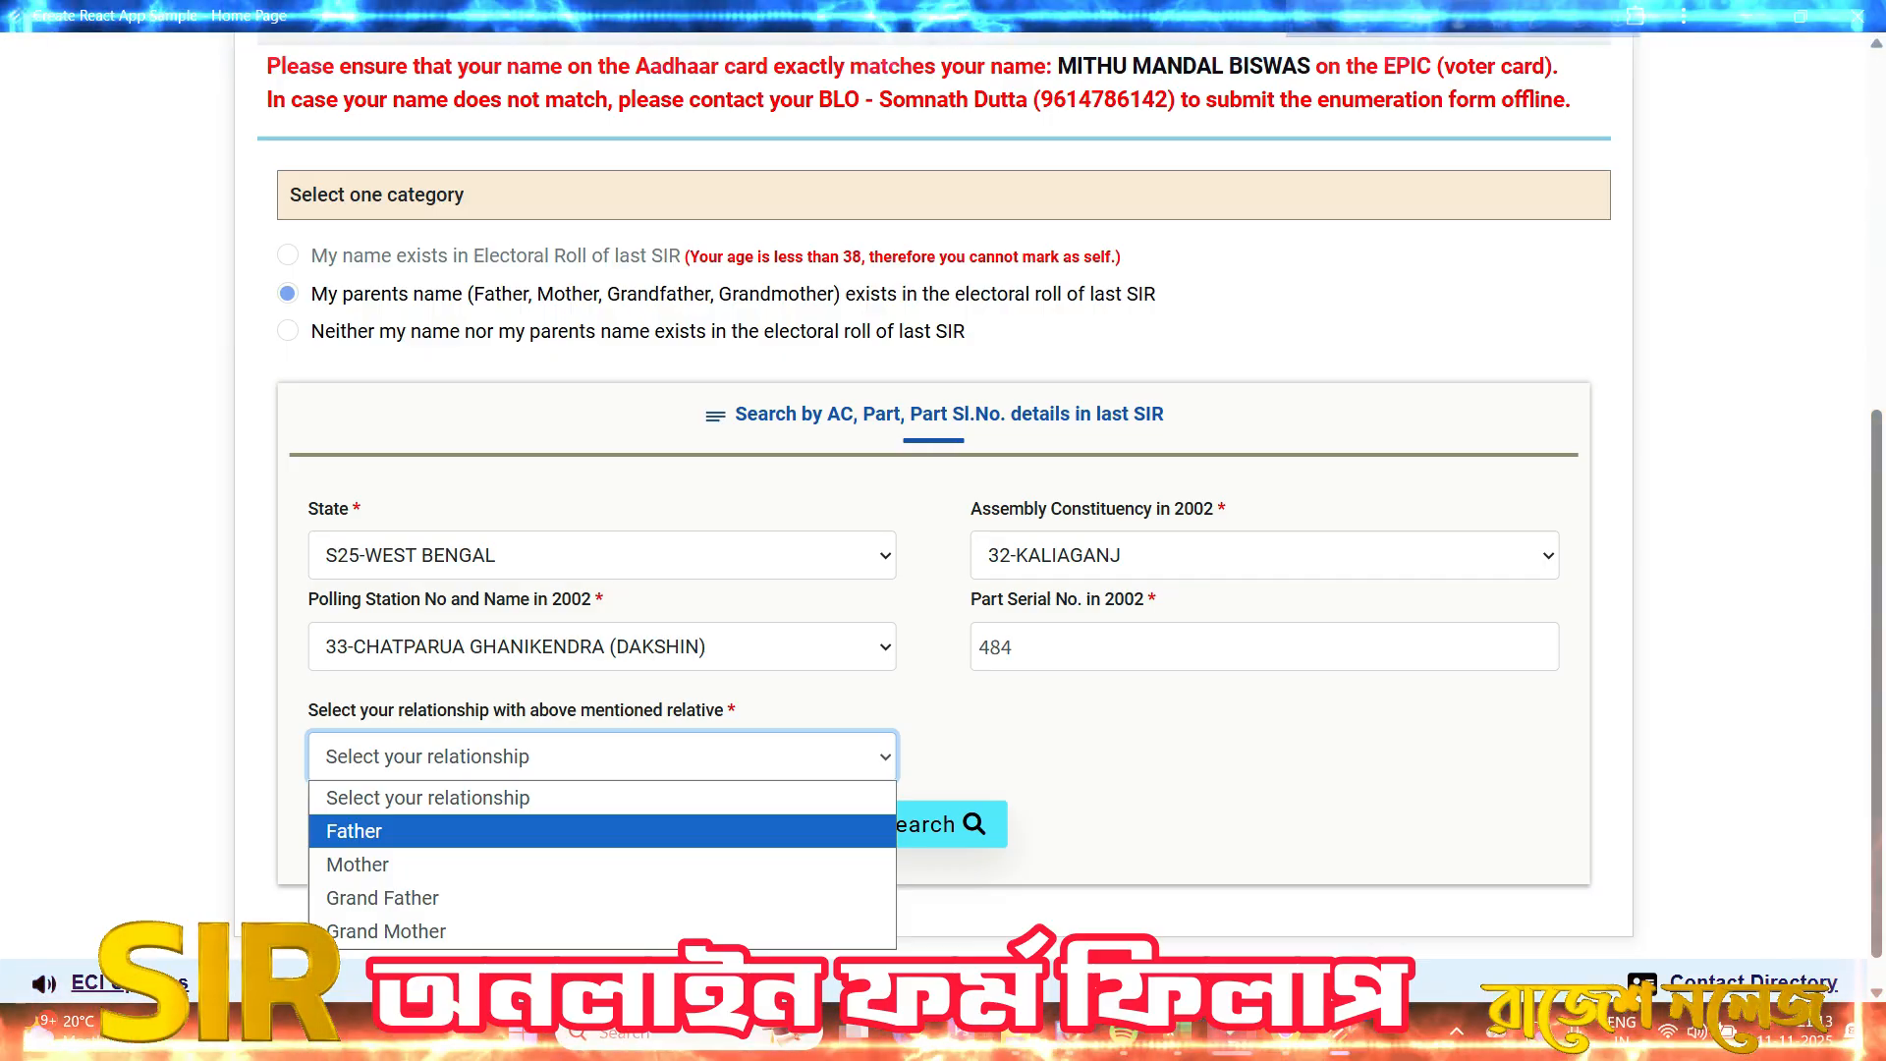
key("Return")
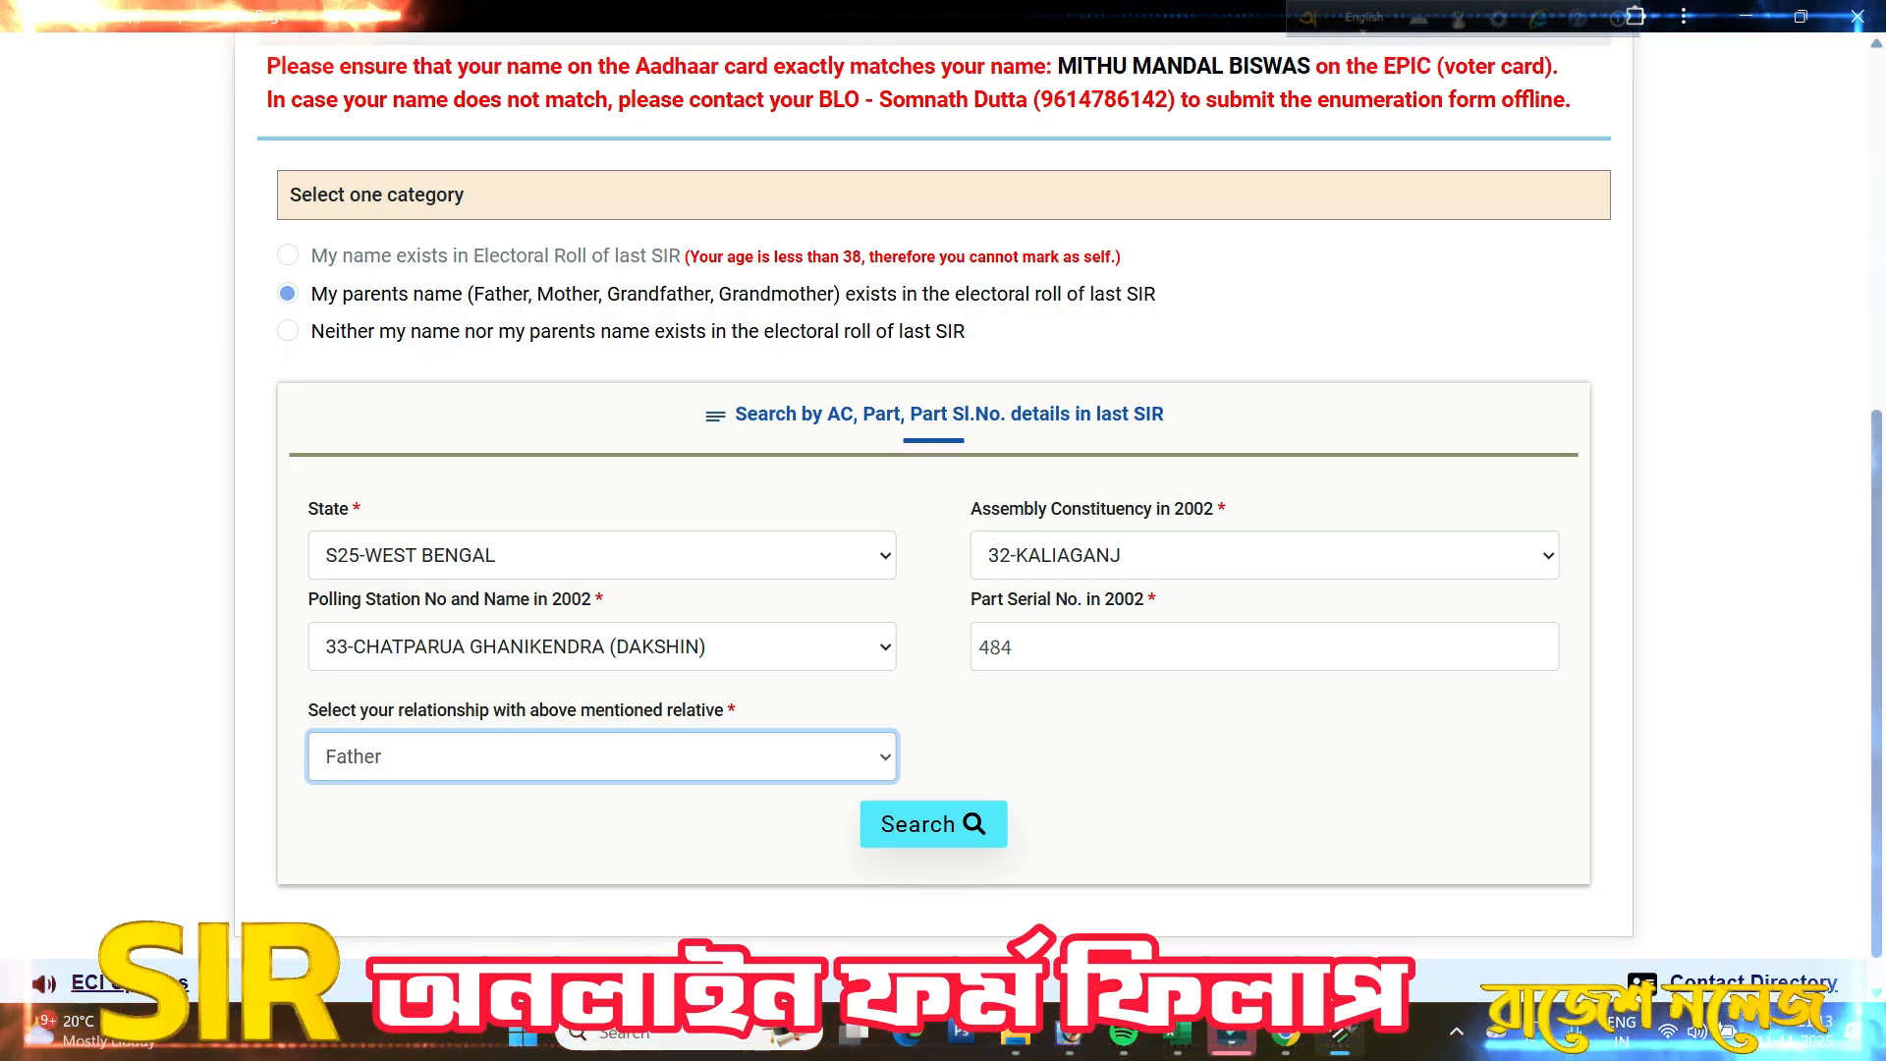
left_click(933, 824)
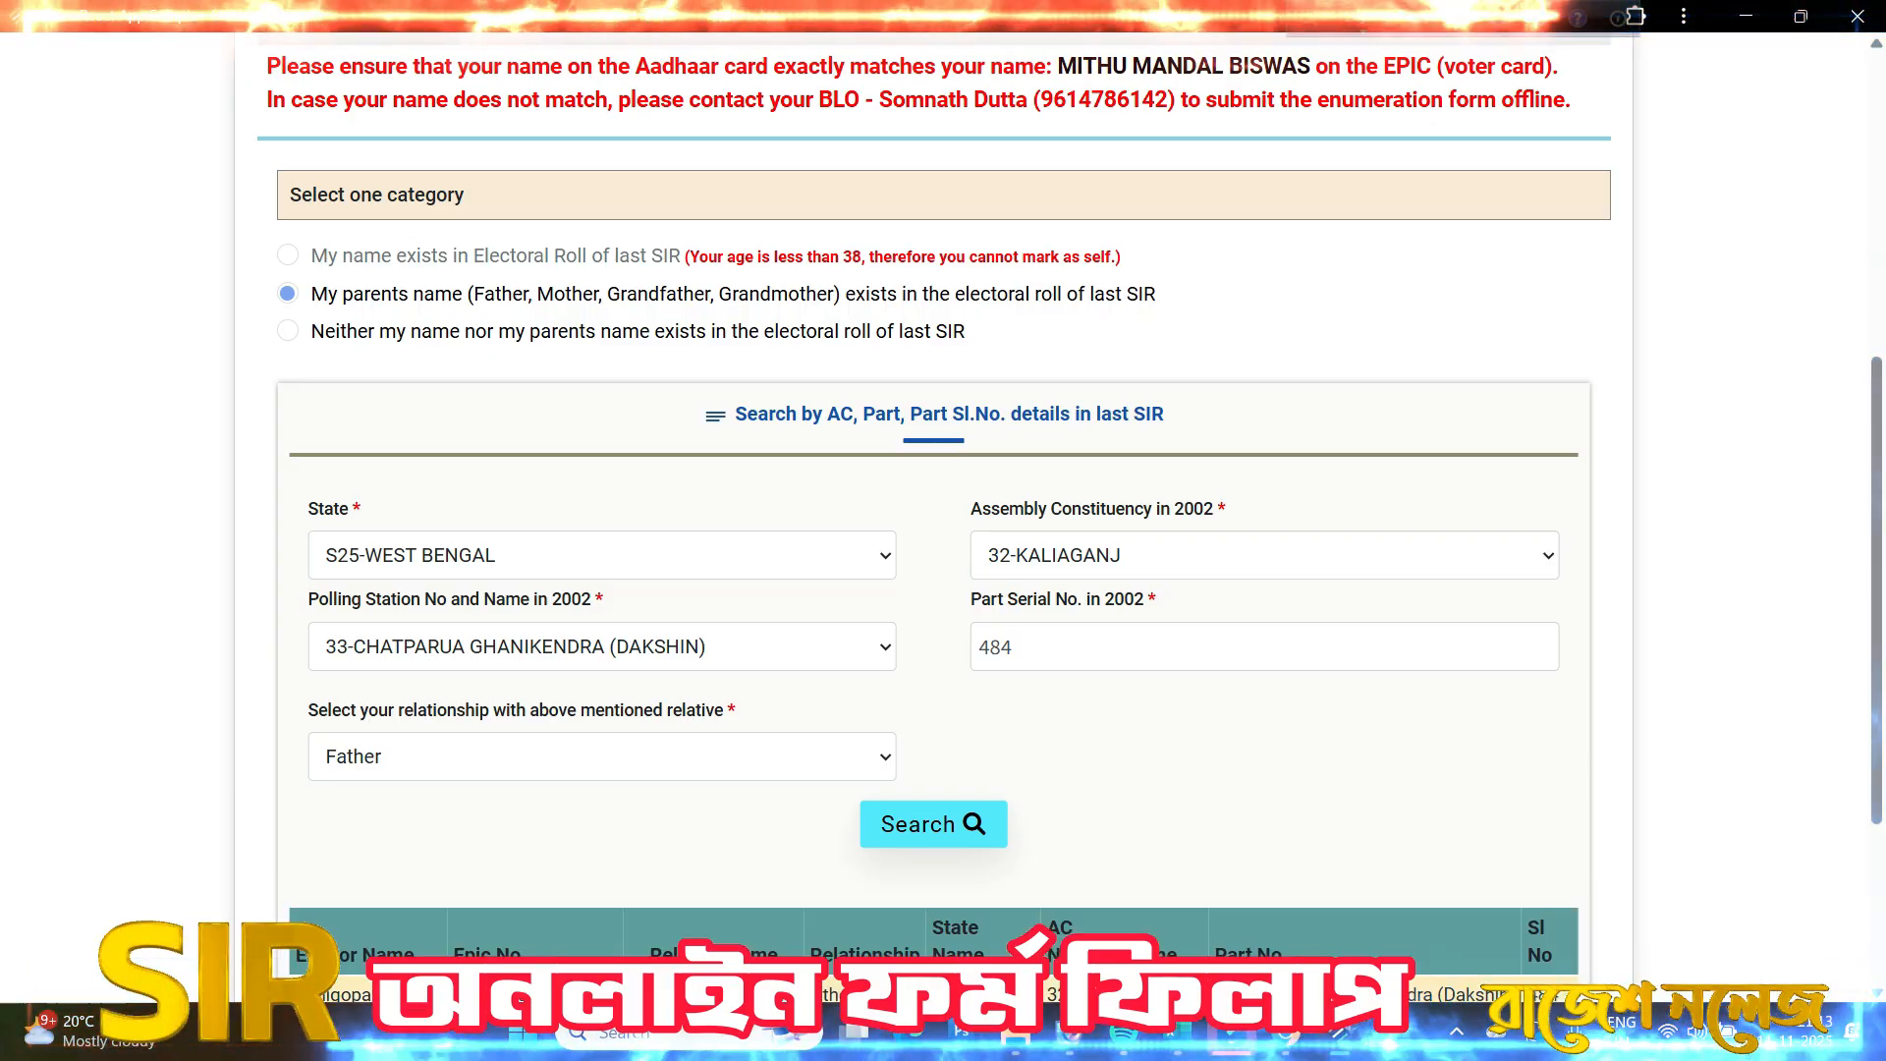
- Scroll past the father's search results and open the Date of Birth calendar in Personal Details
scroll(934, 590, "down", 2)
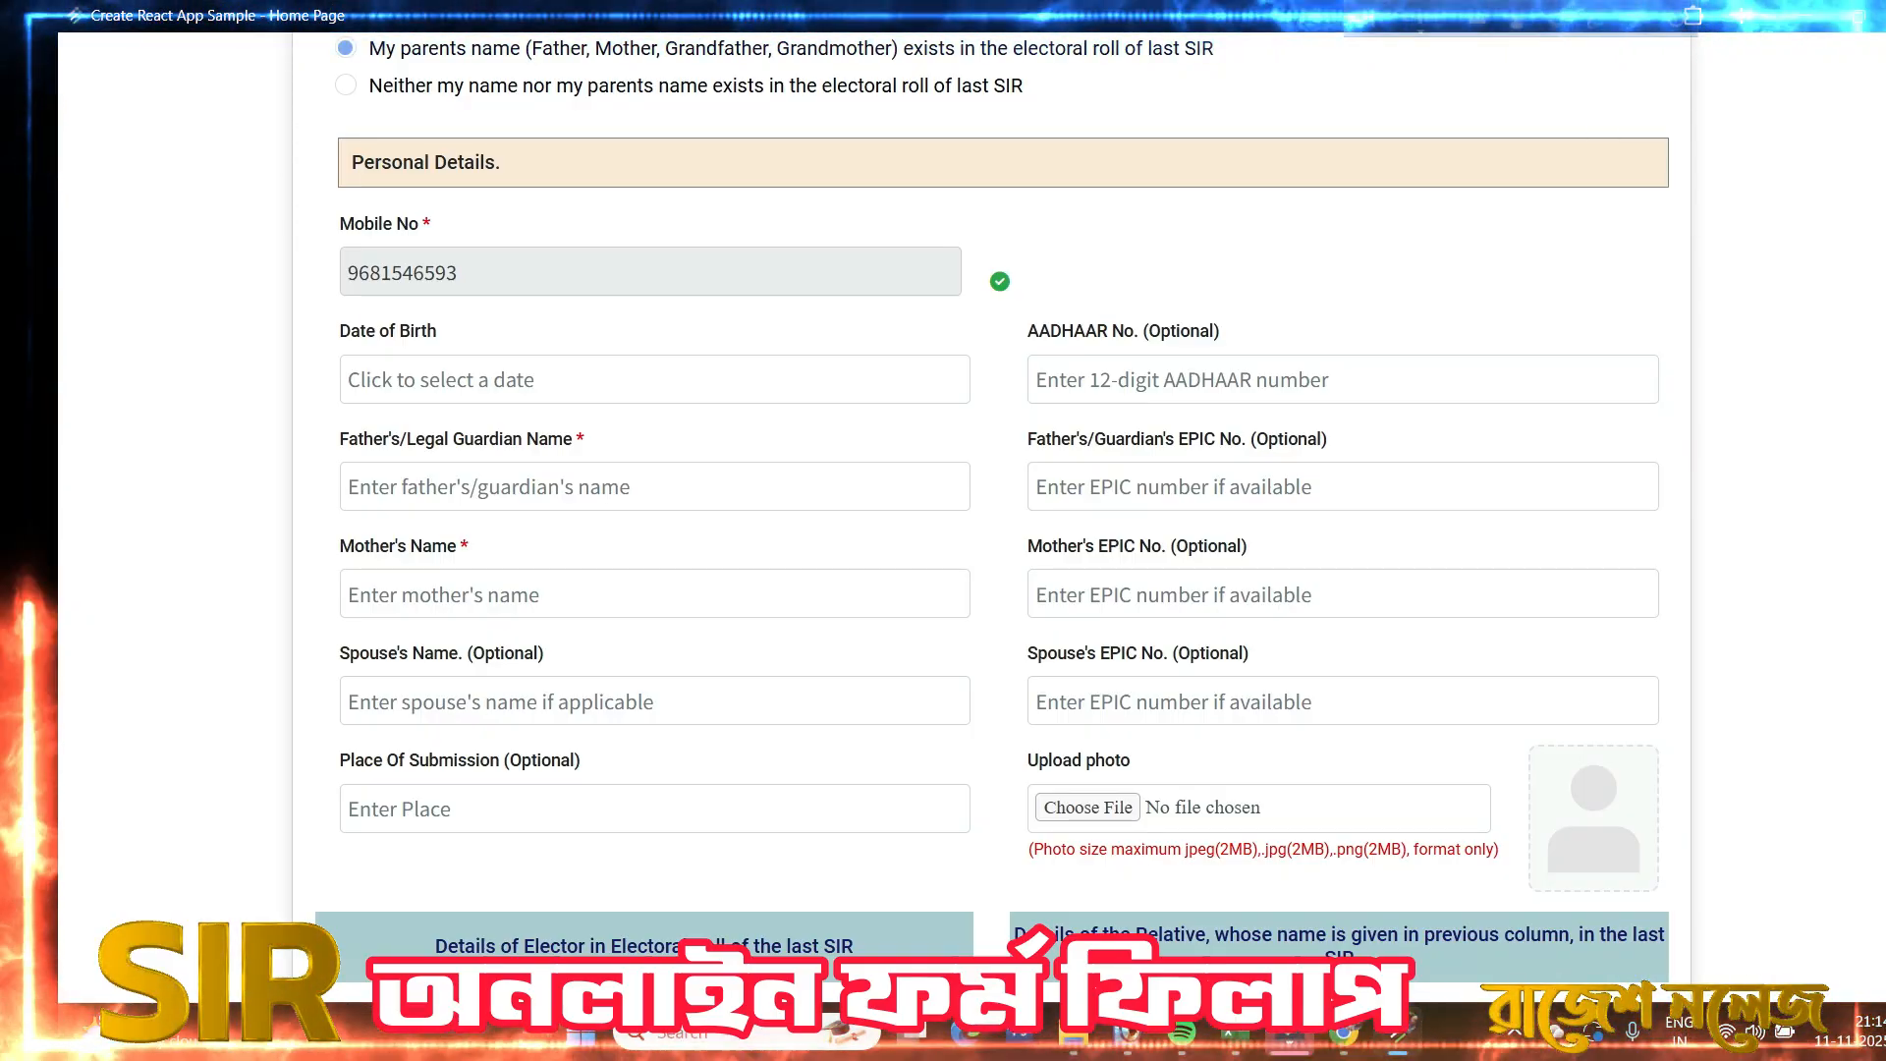
left_click(654, 380)
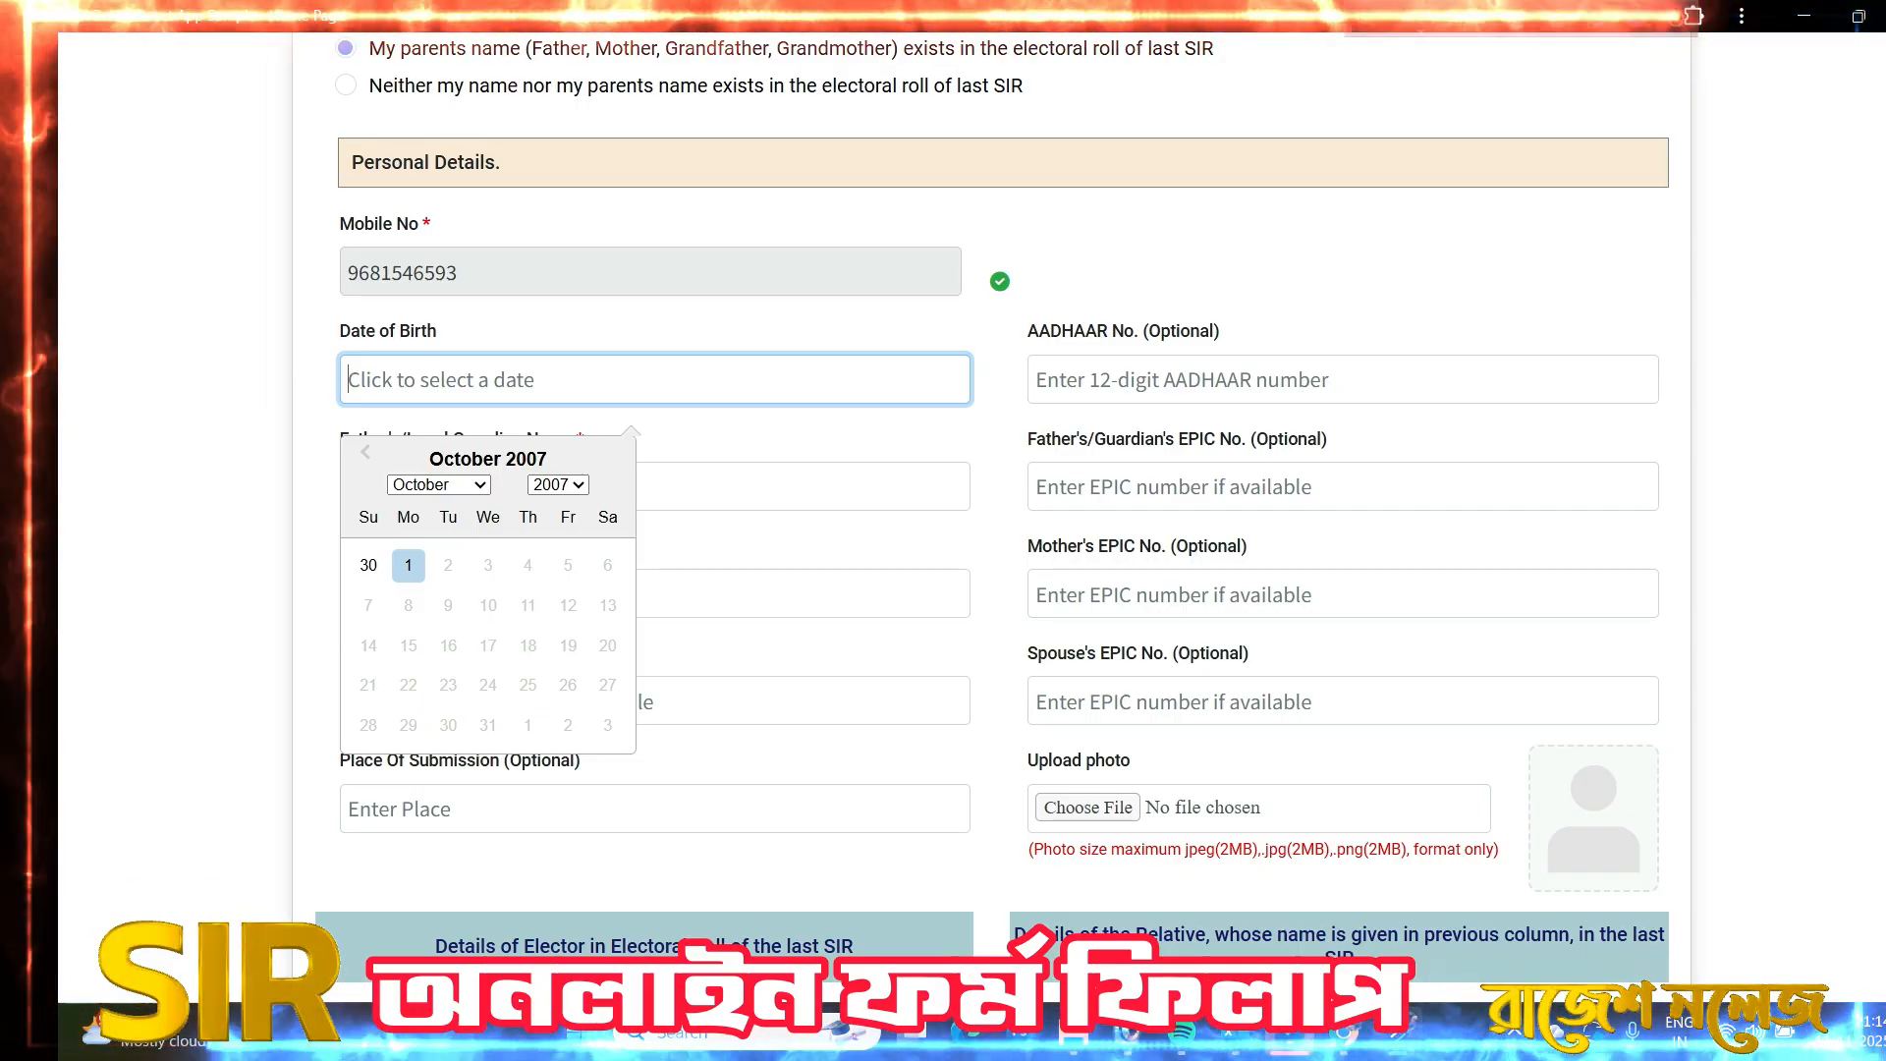
- Pick 18 May 1995 as the date of birth in the calendar
left_click(558, 485)
mouse_move(582, 925)
left_mouse_down()
mouse_move(582, 828)
mouse_move(582, 892)
left_mouse_up()
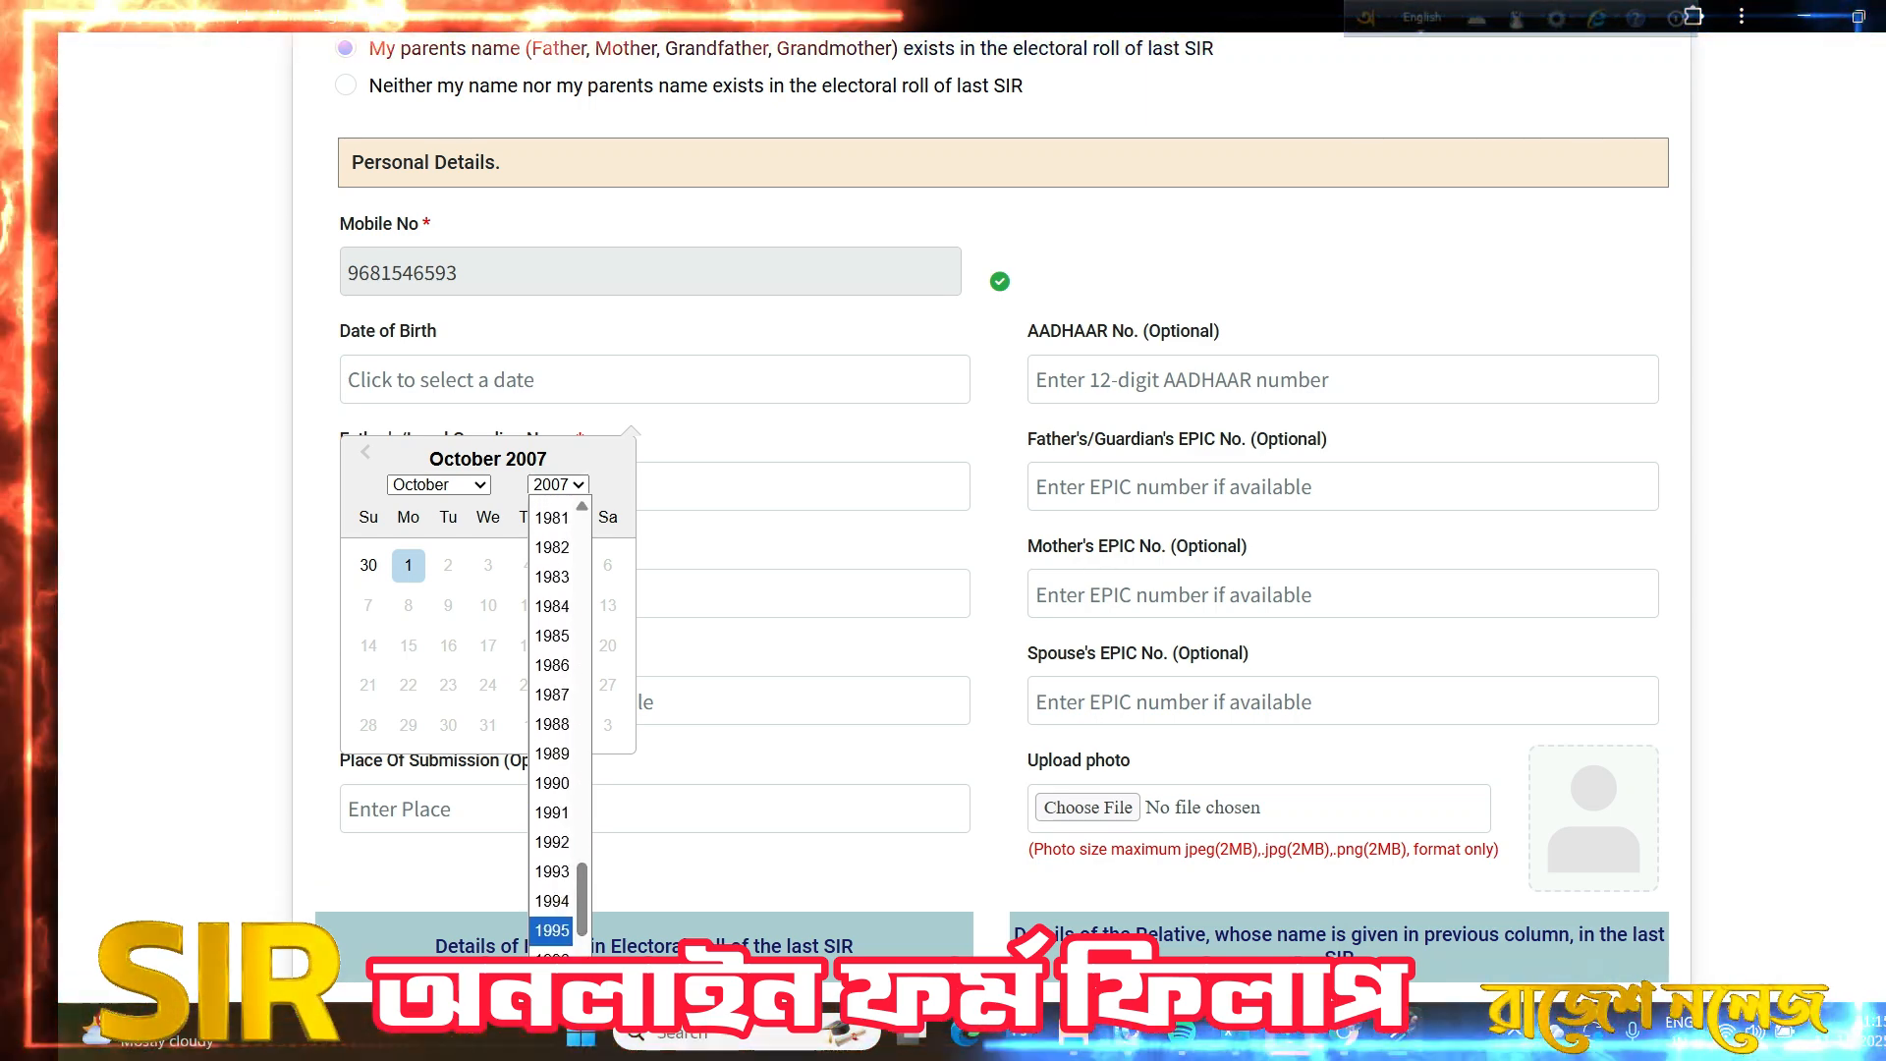
left_click(552, 930)
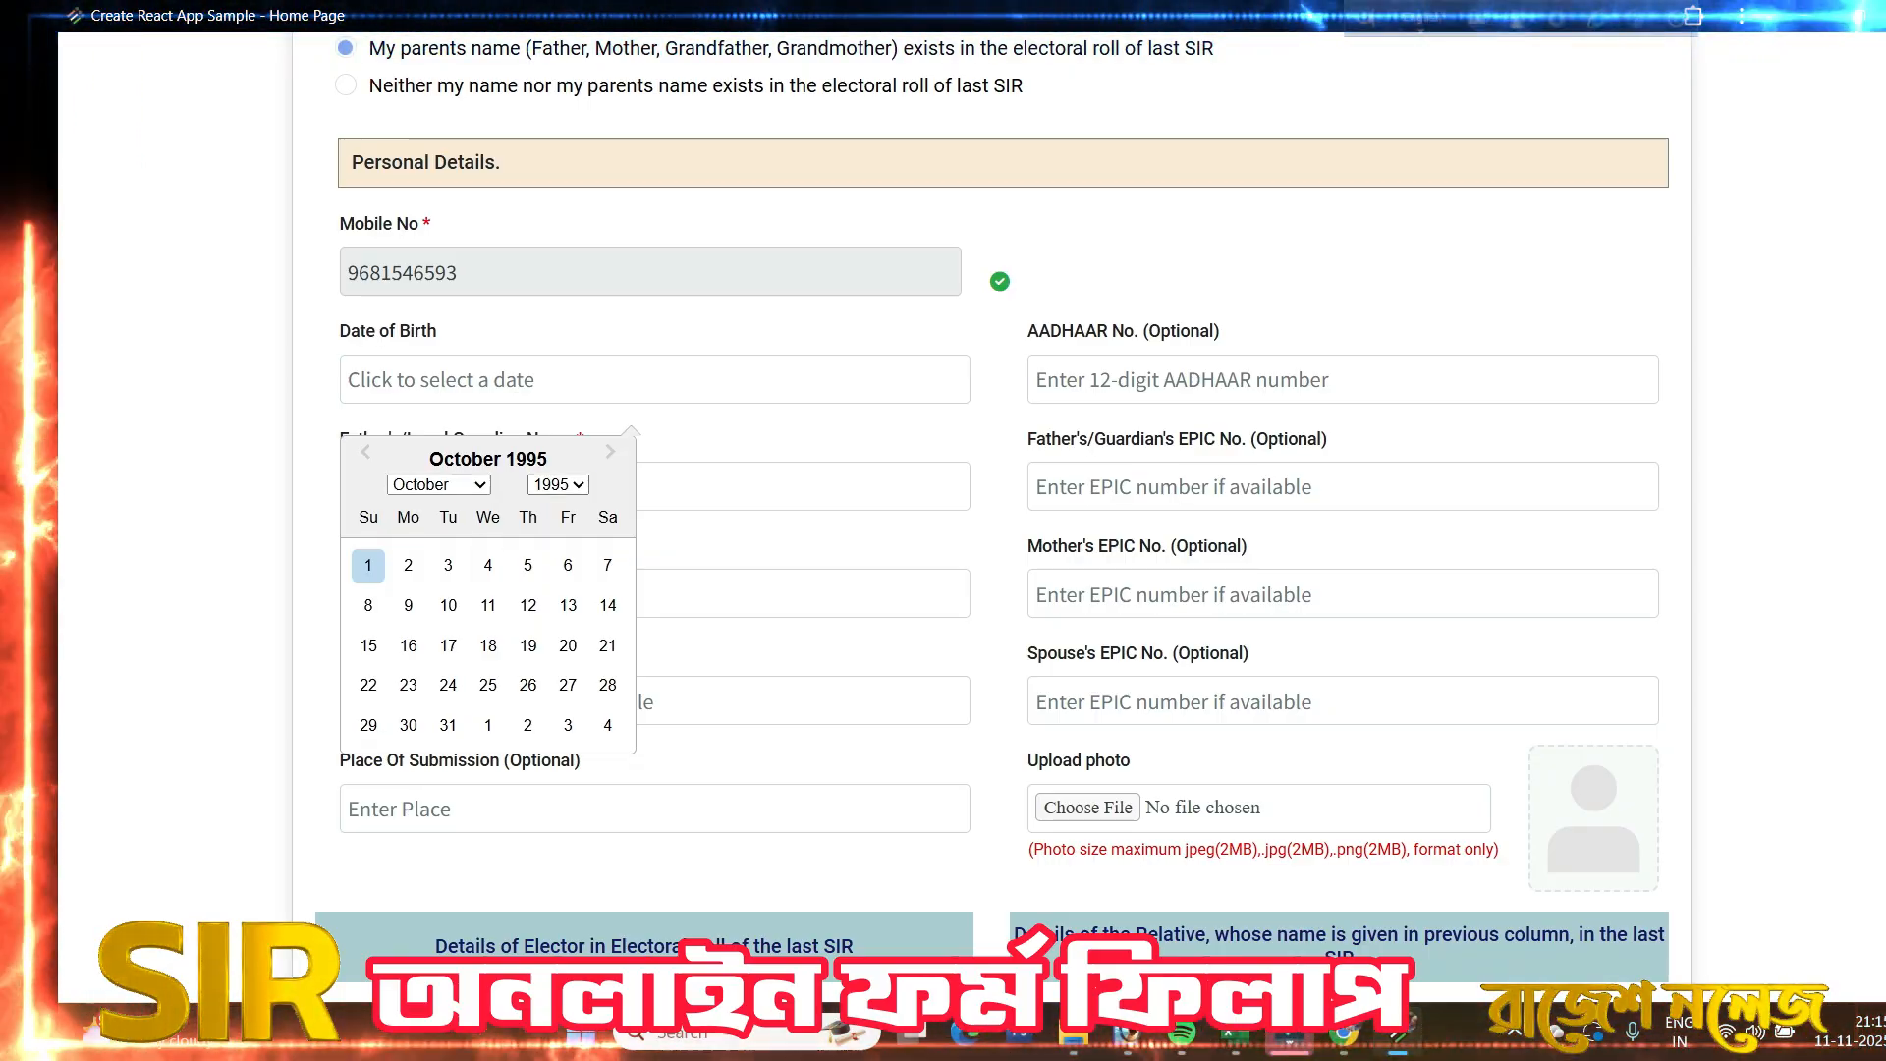
left_click(439, 484)
left_click(439, 627)
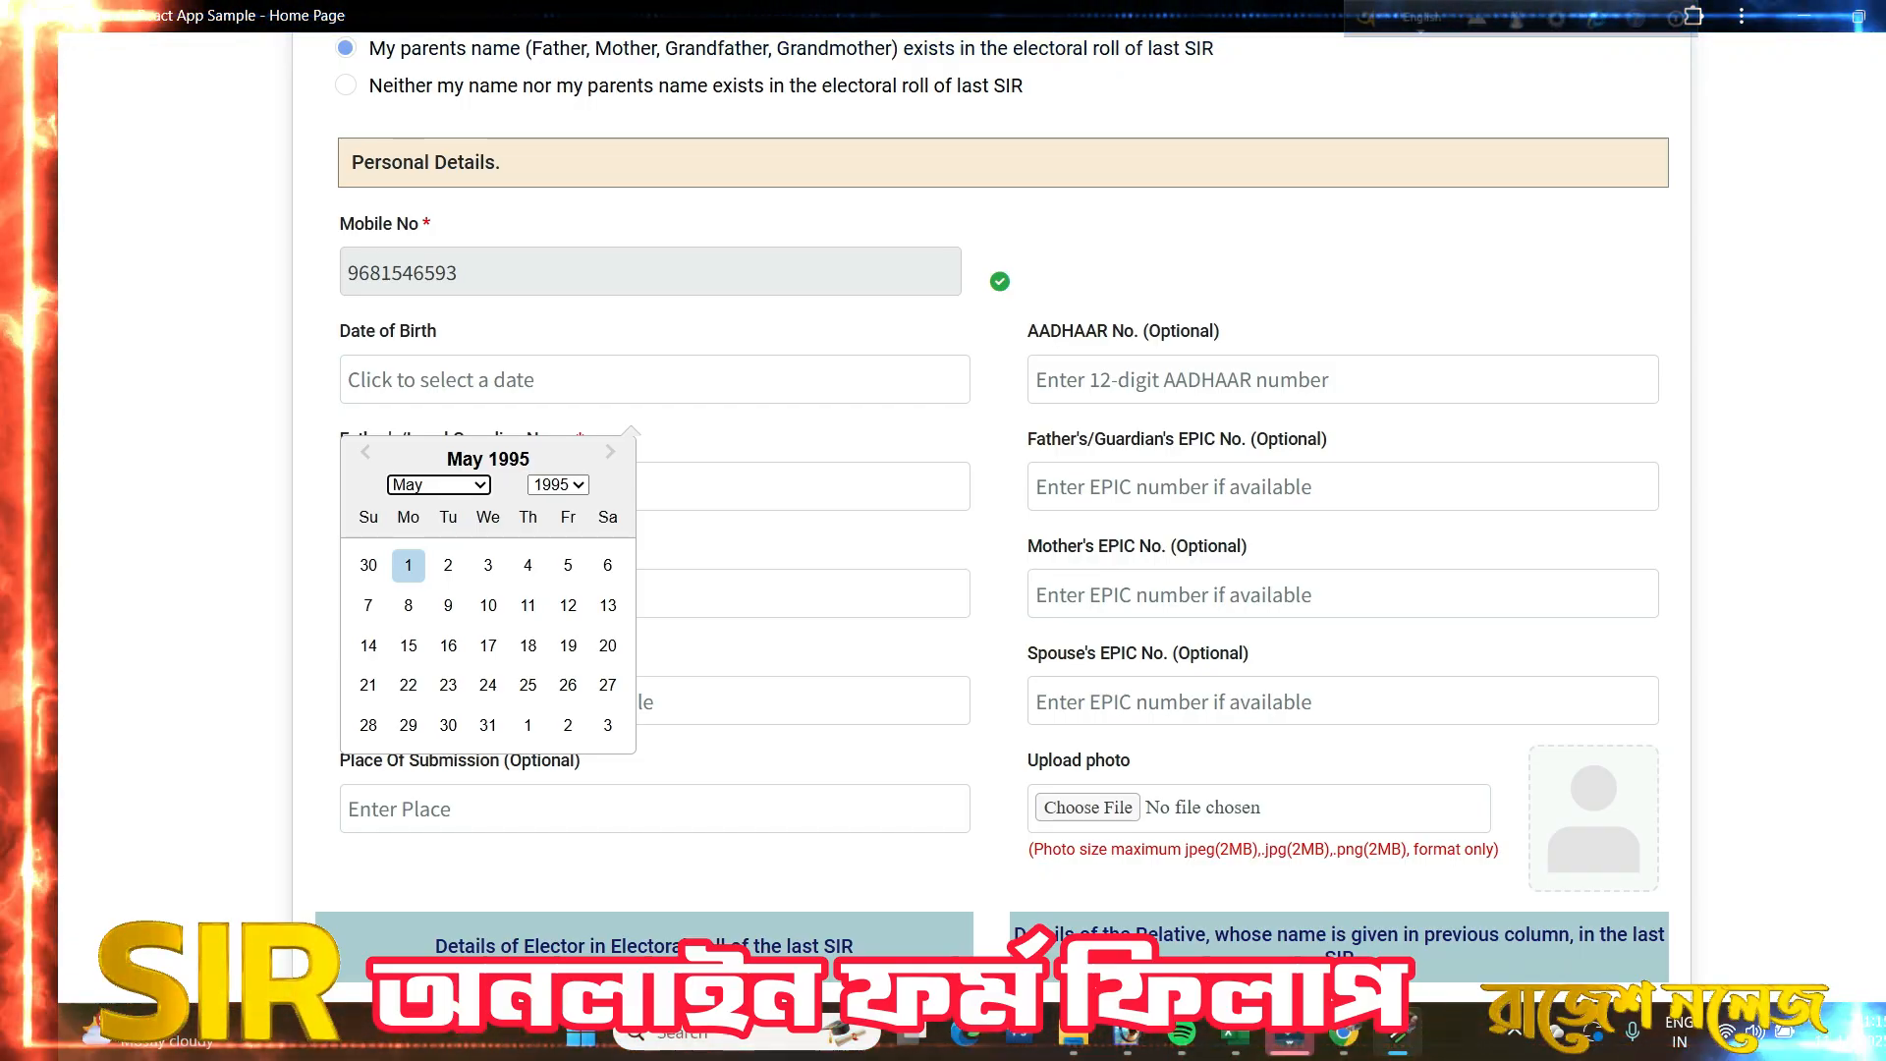
left_click(528, 645)
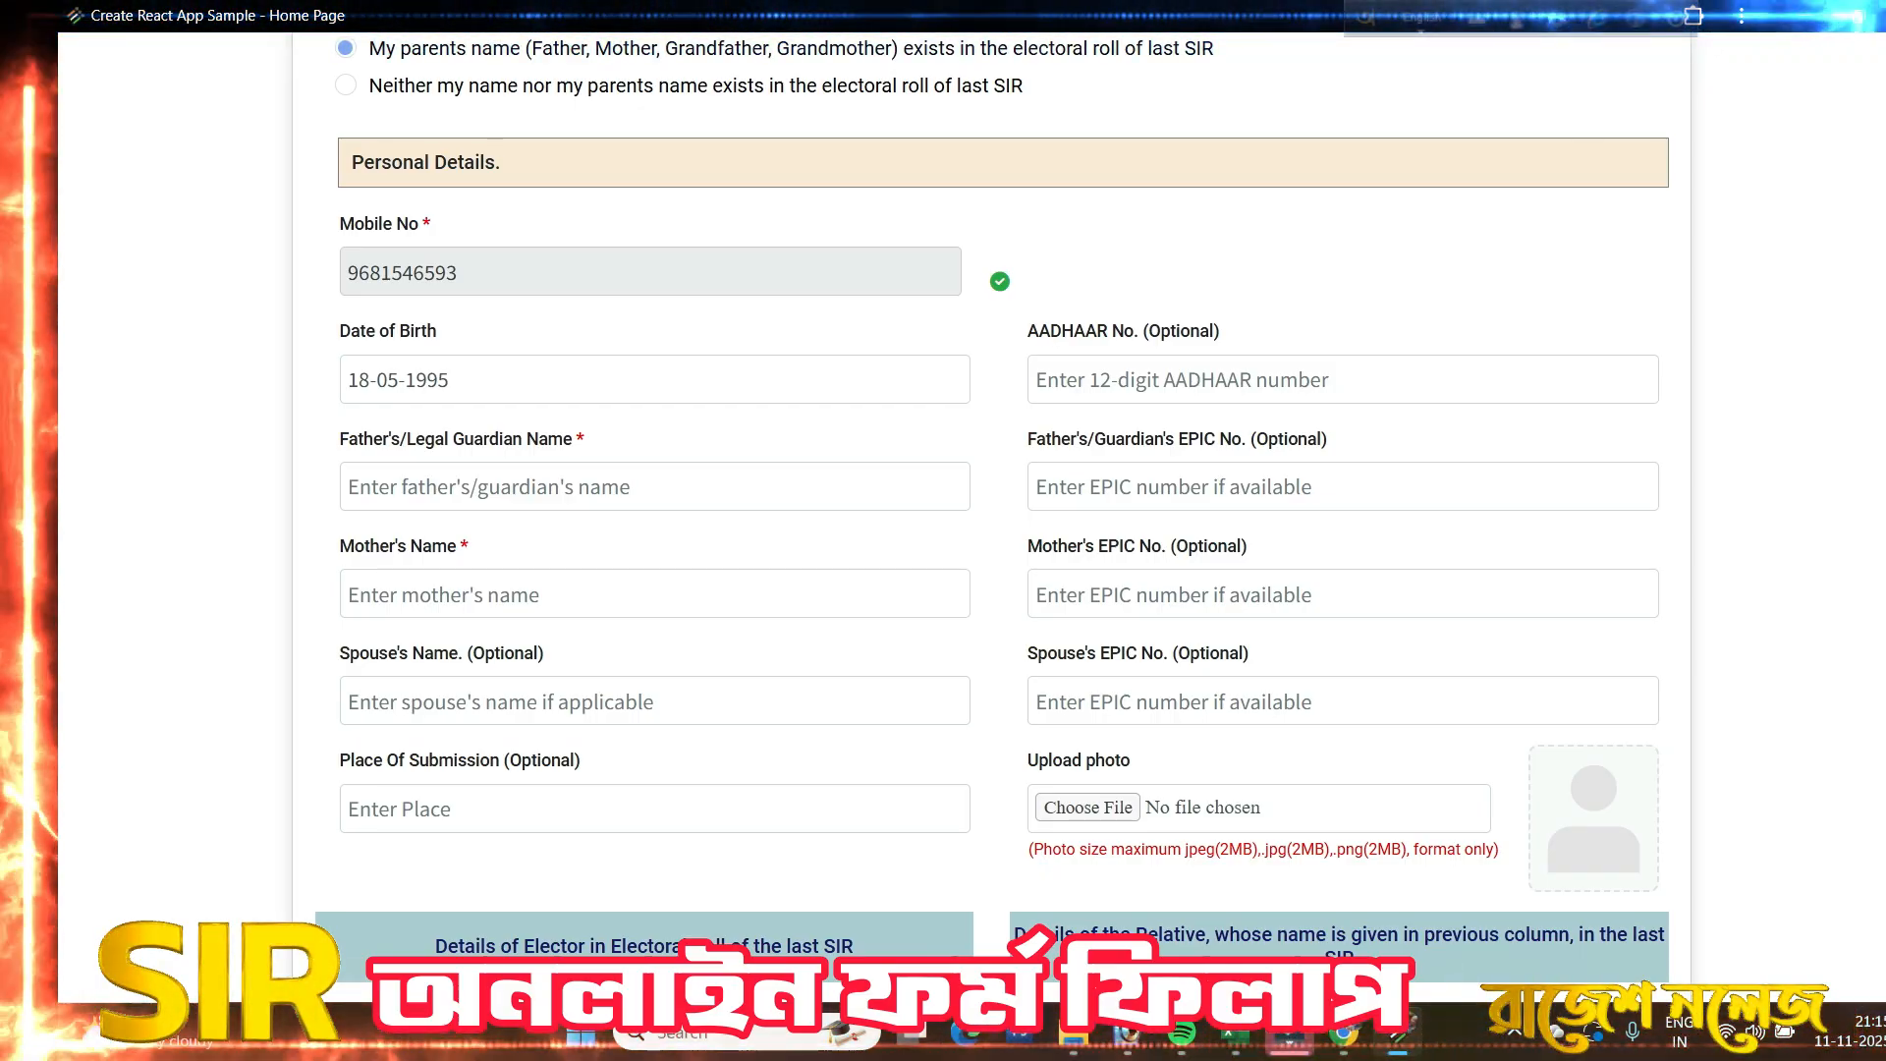
left_click(349, 486)
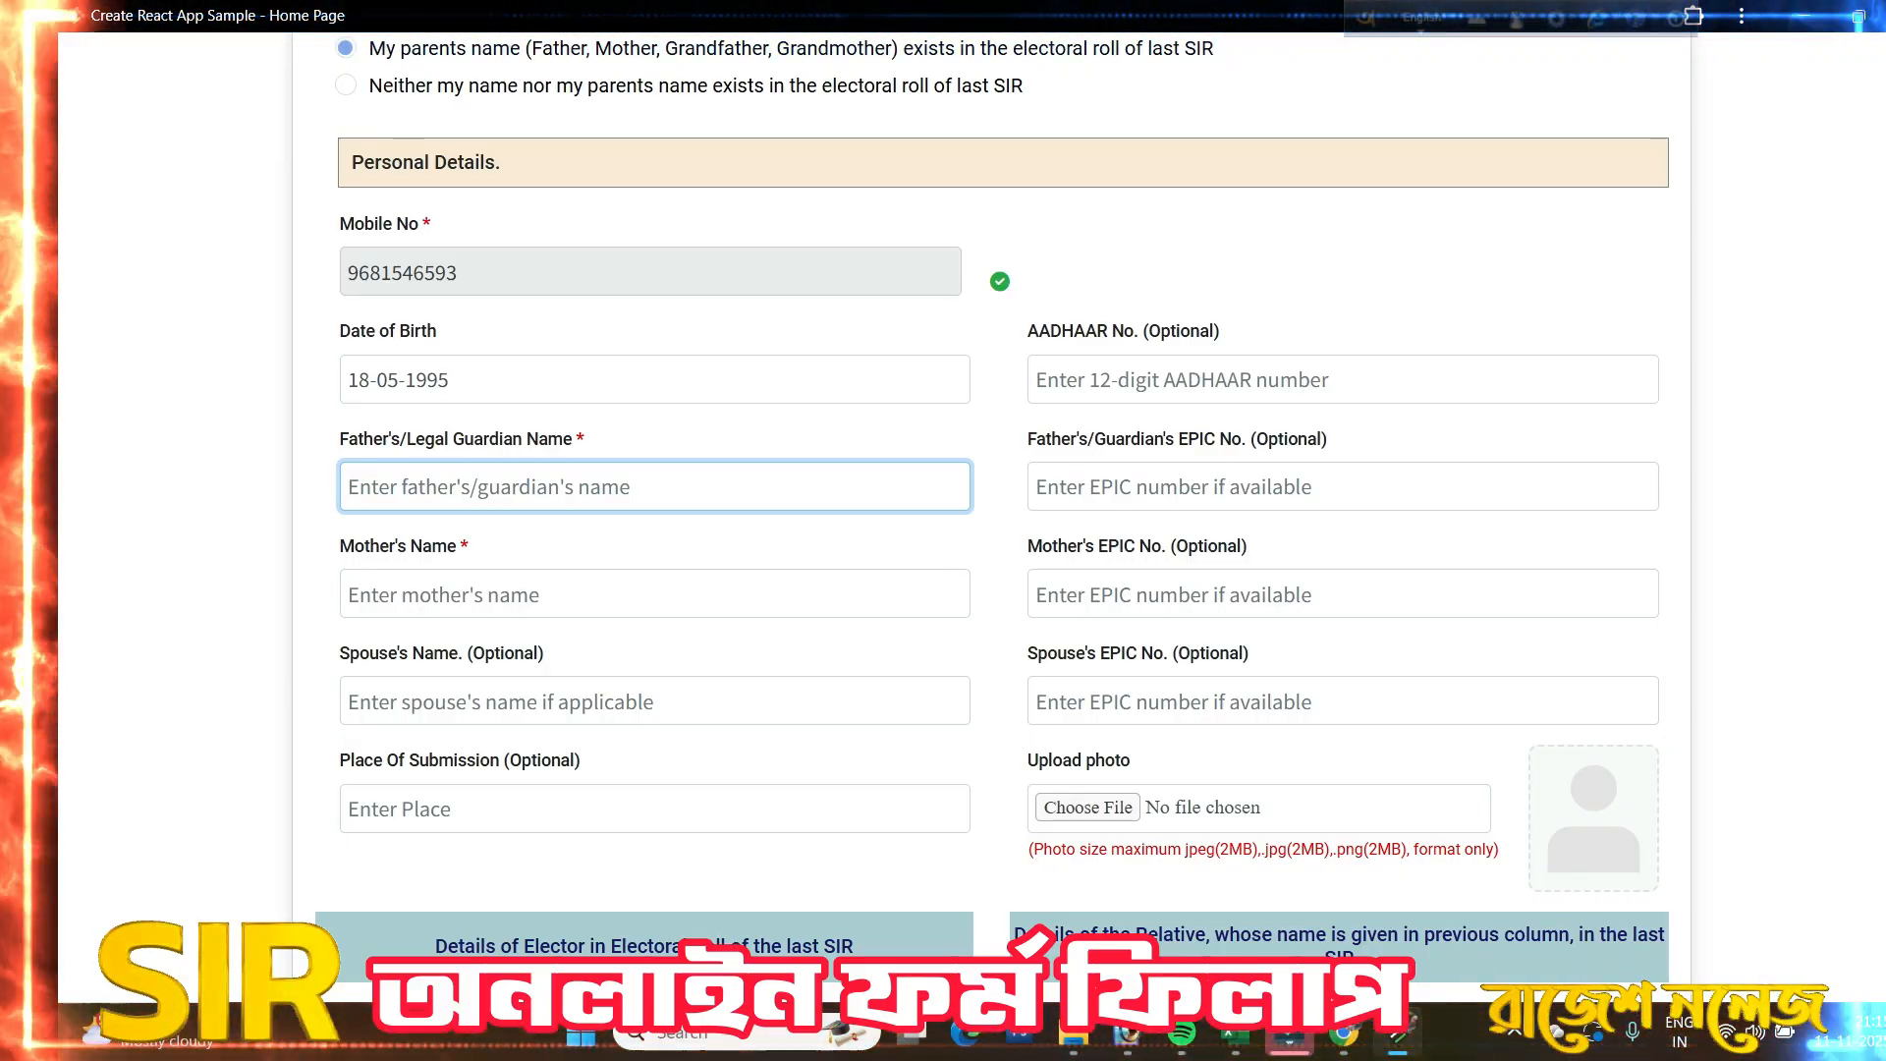
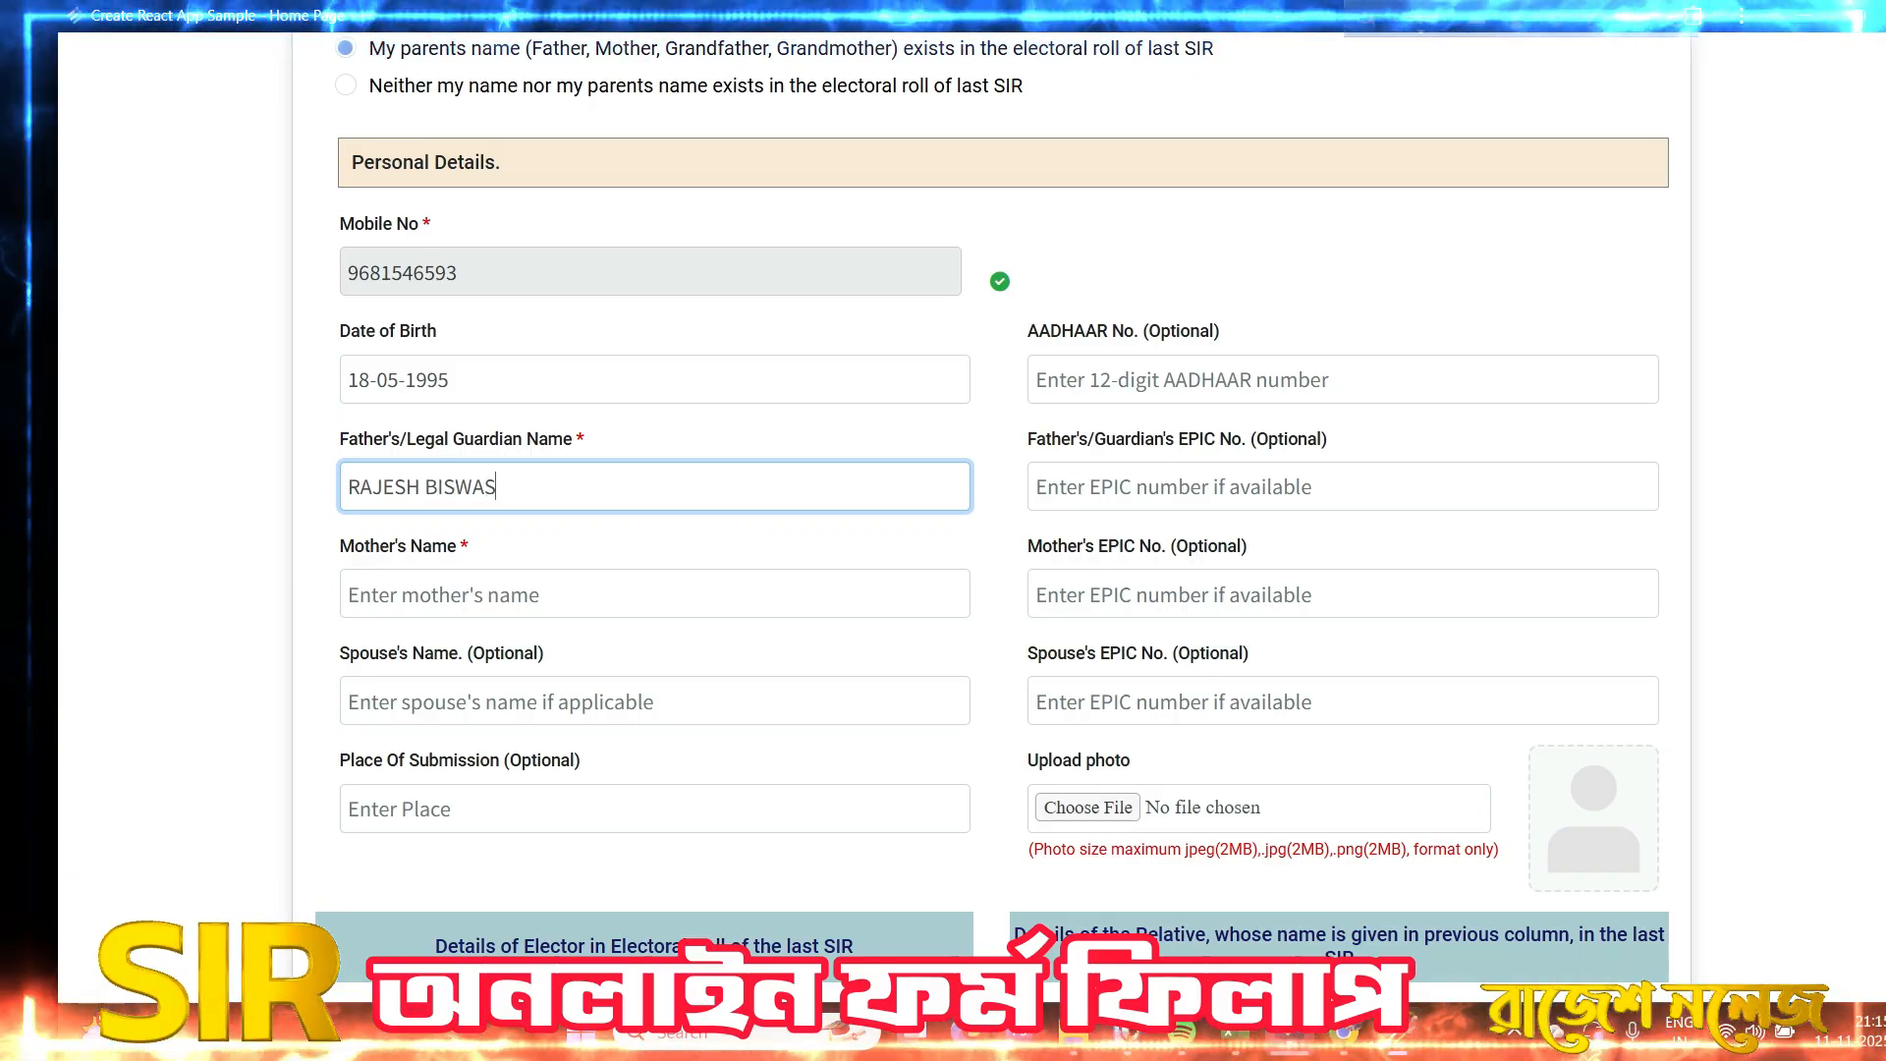
- Enter the father's full name and the mother's full name in Personal Details
left_click(550, 594)
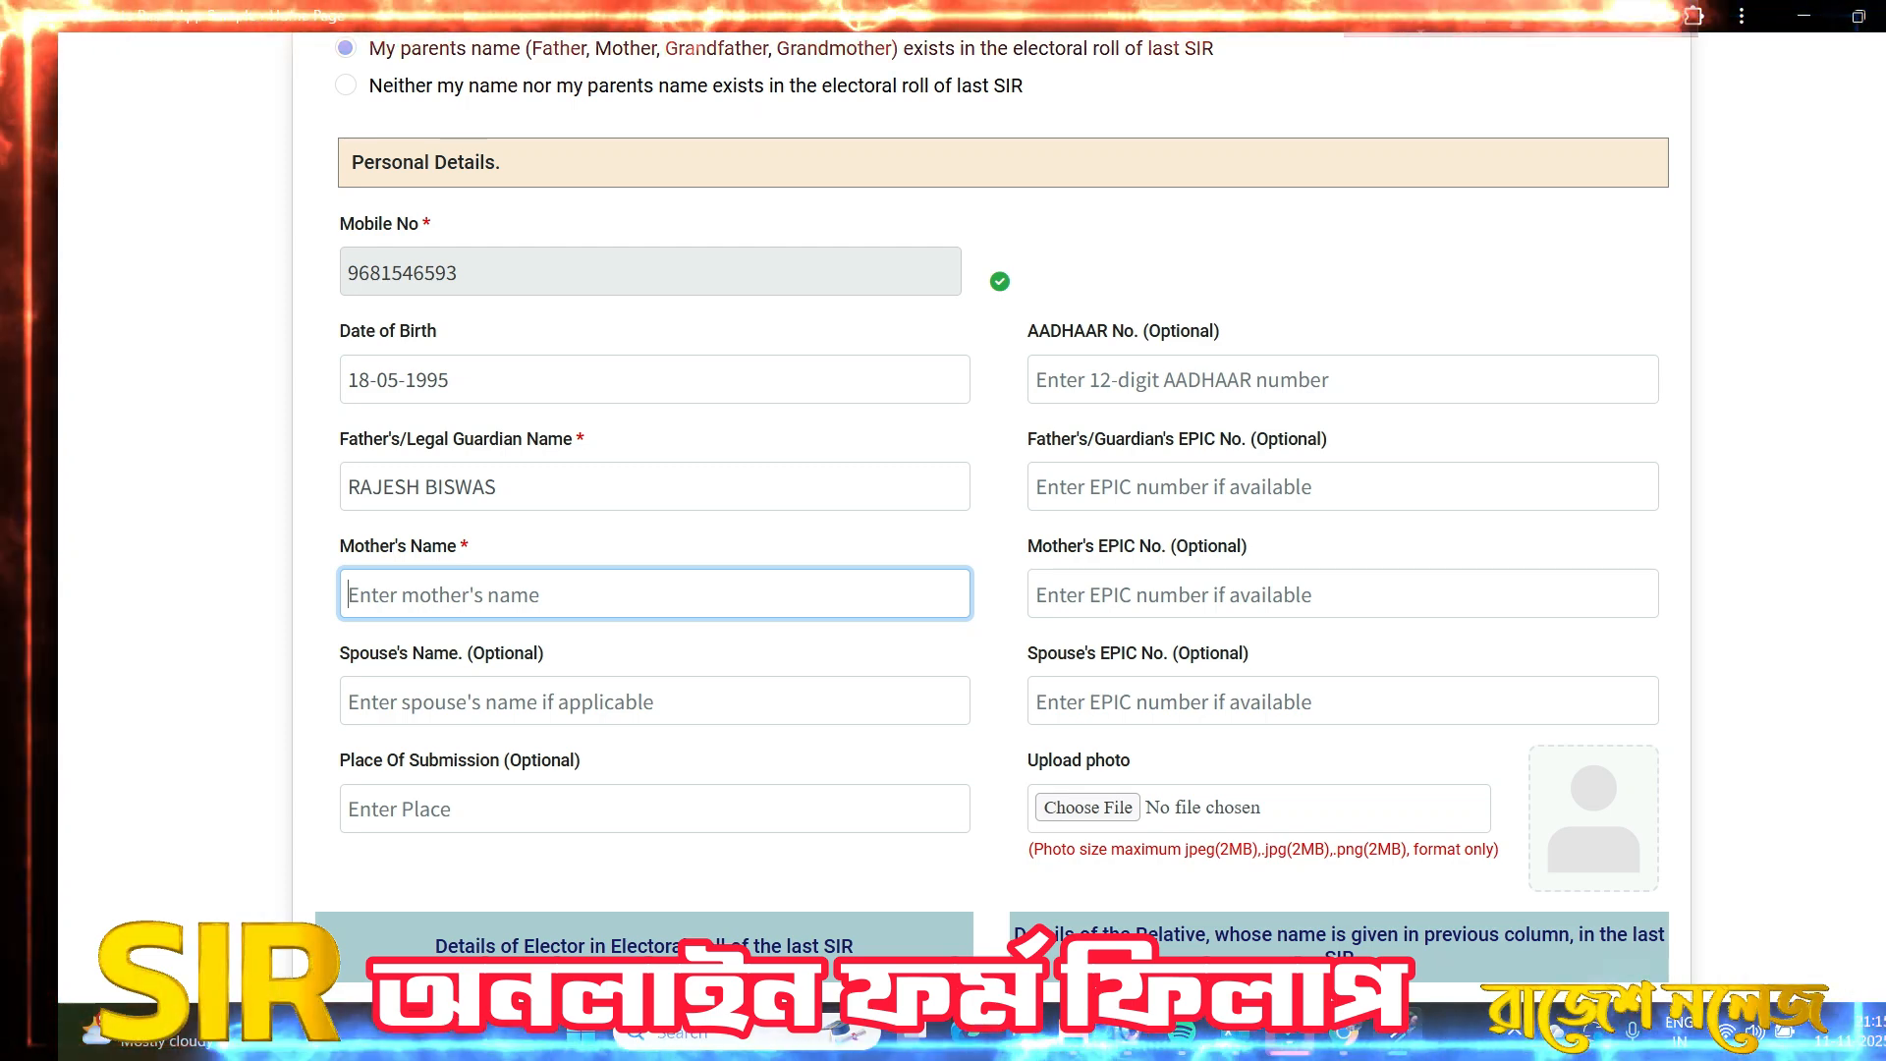
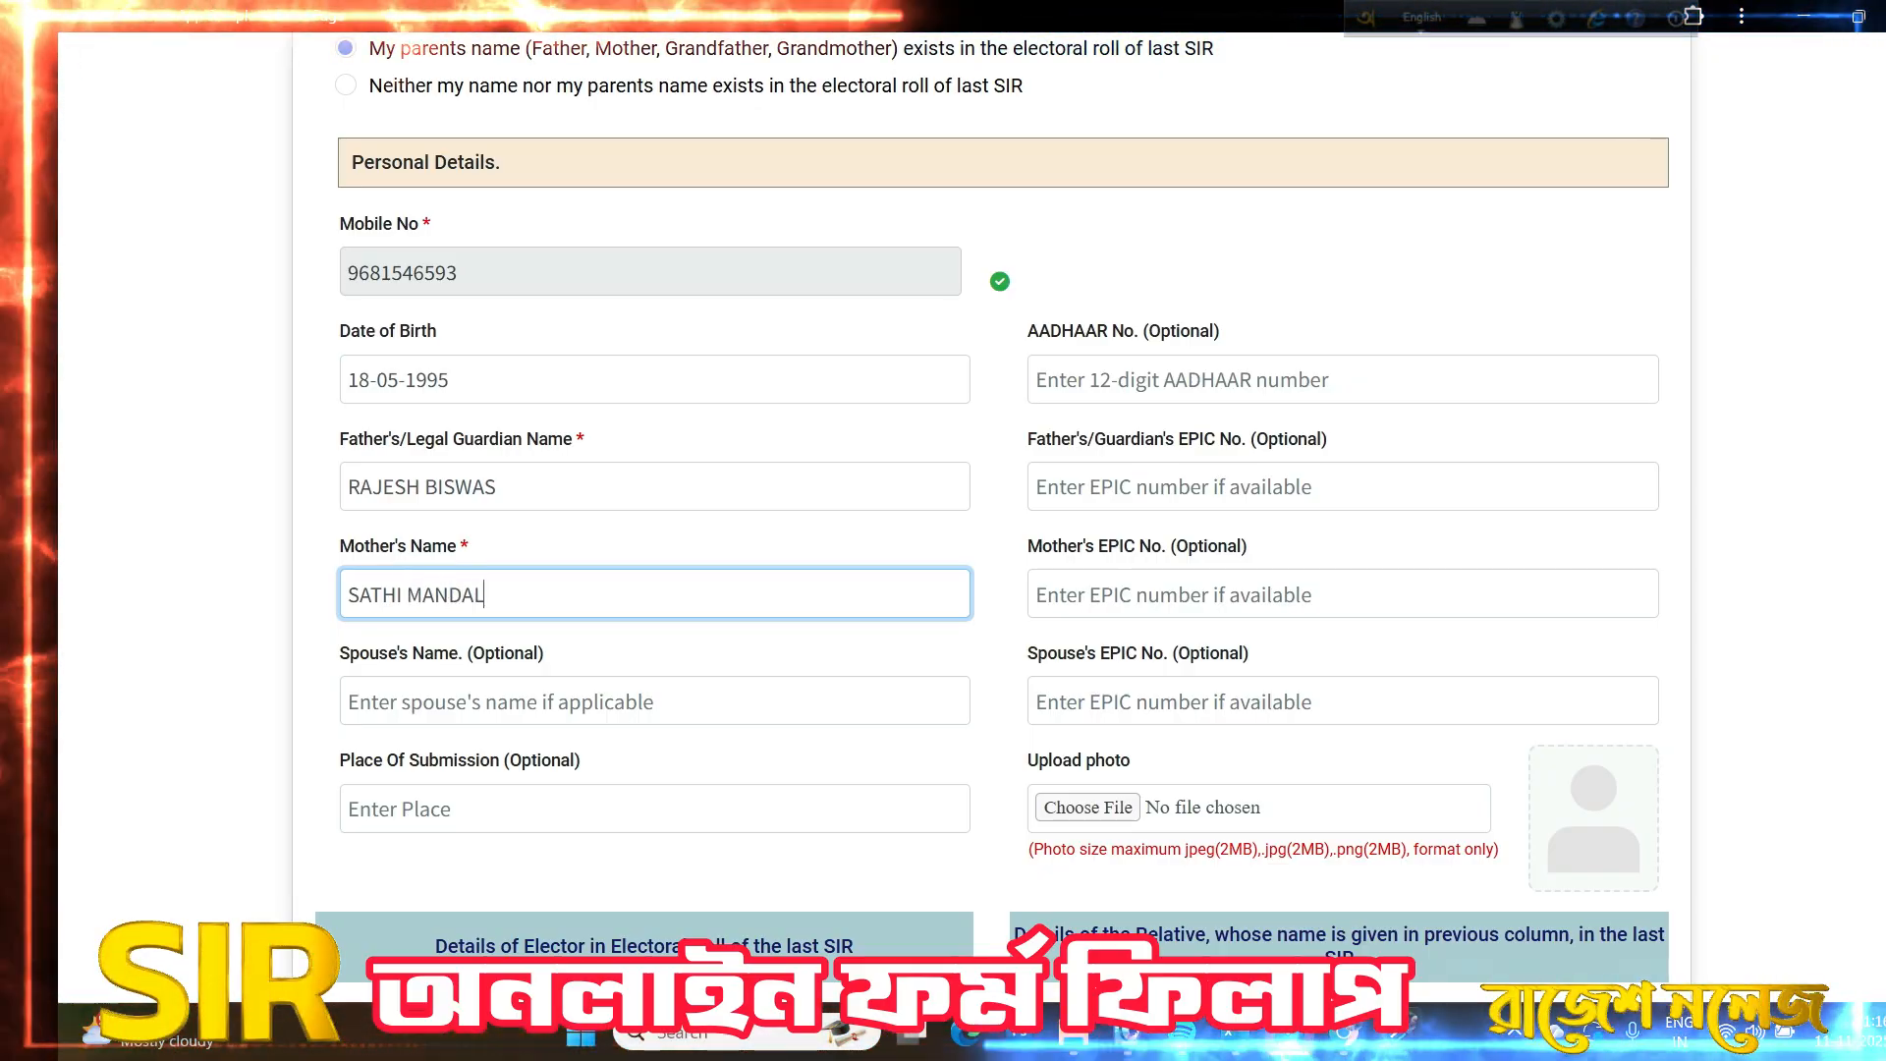
left_click(1179, 380)
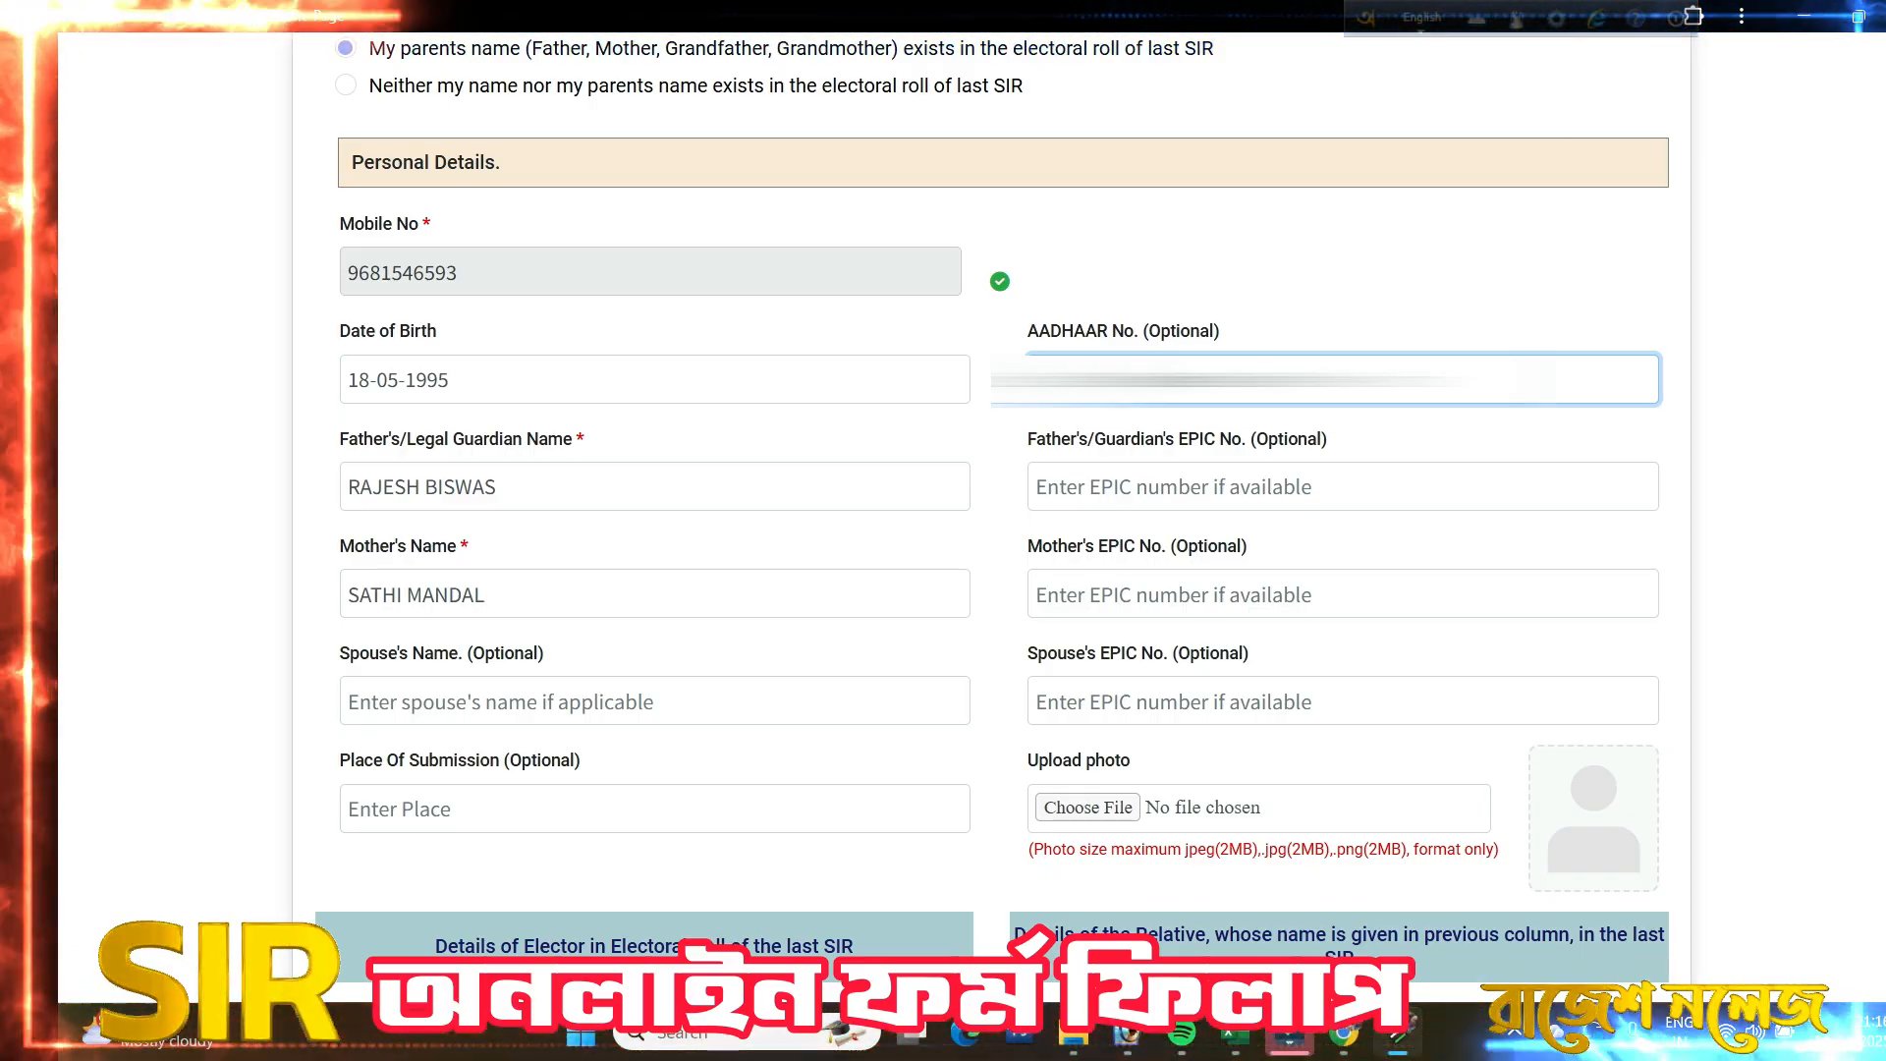
- Complete the Aadhaar number and enter the spouse's full name
type("*")
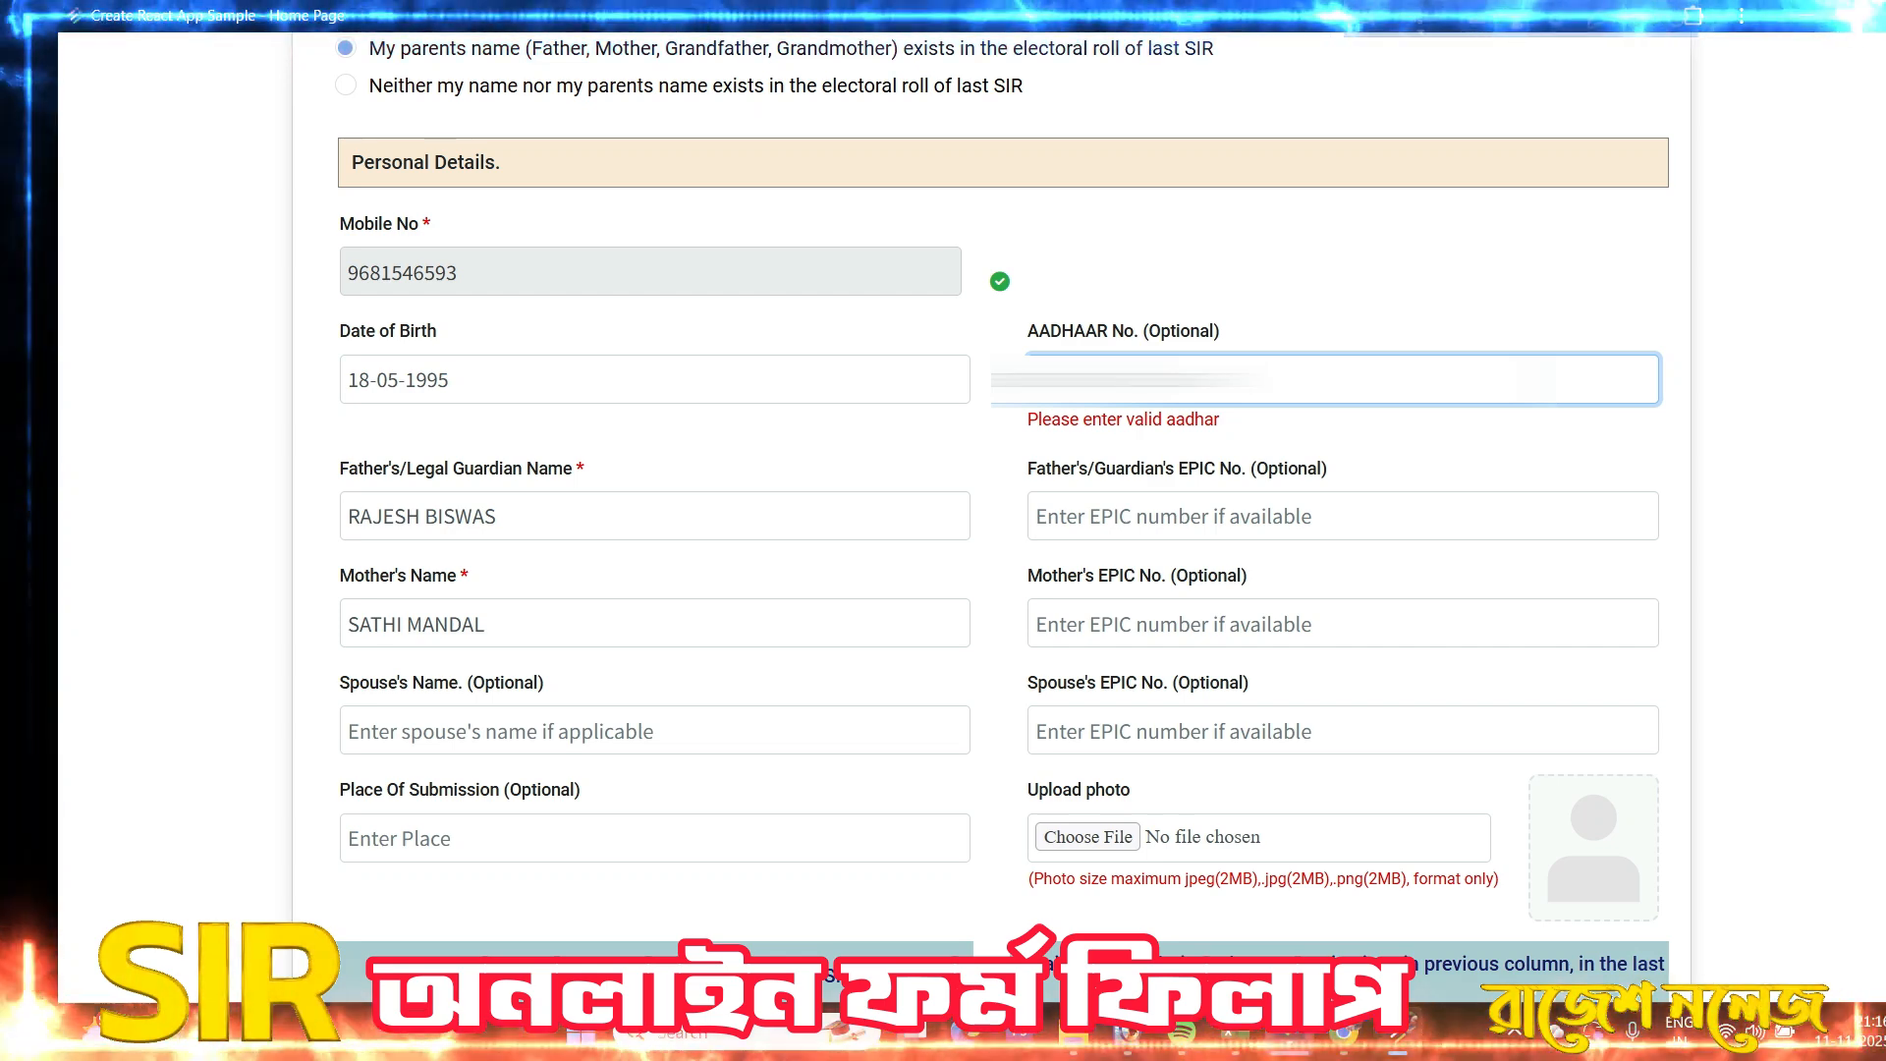
type("**")
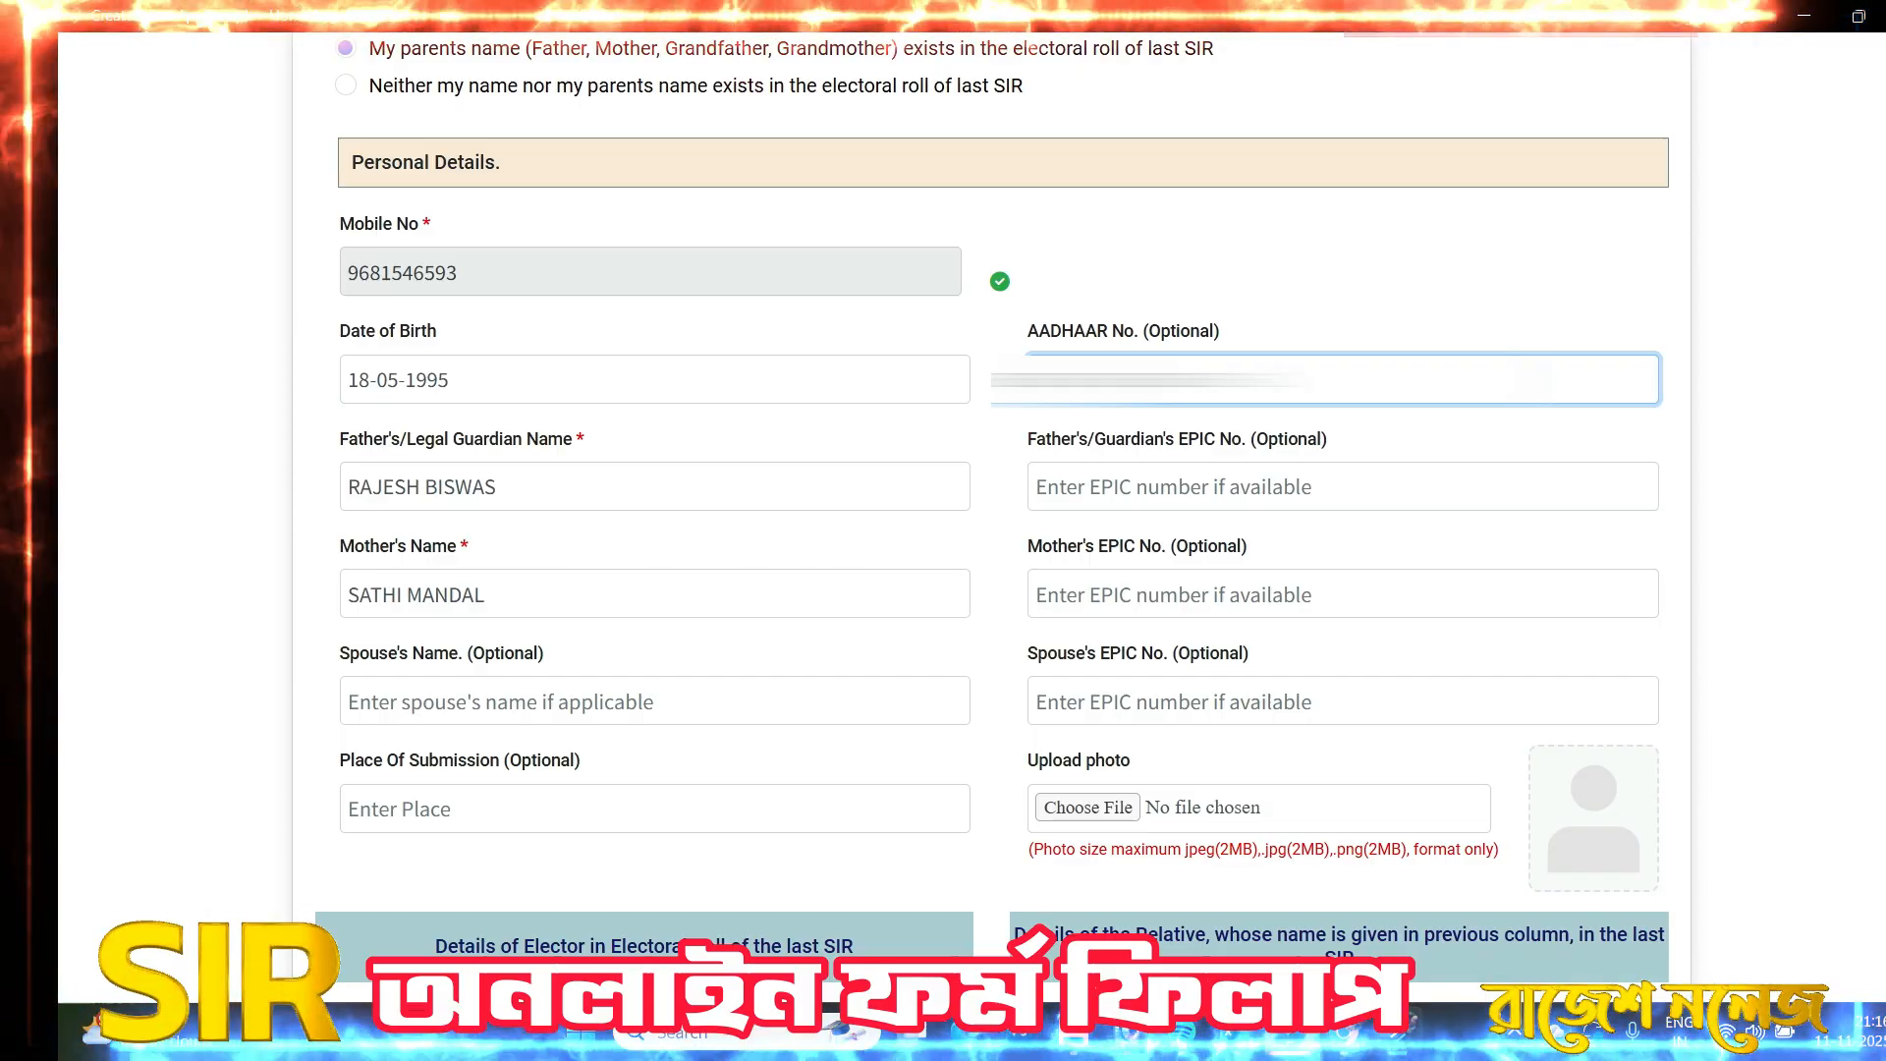
left_click(590, 702)
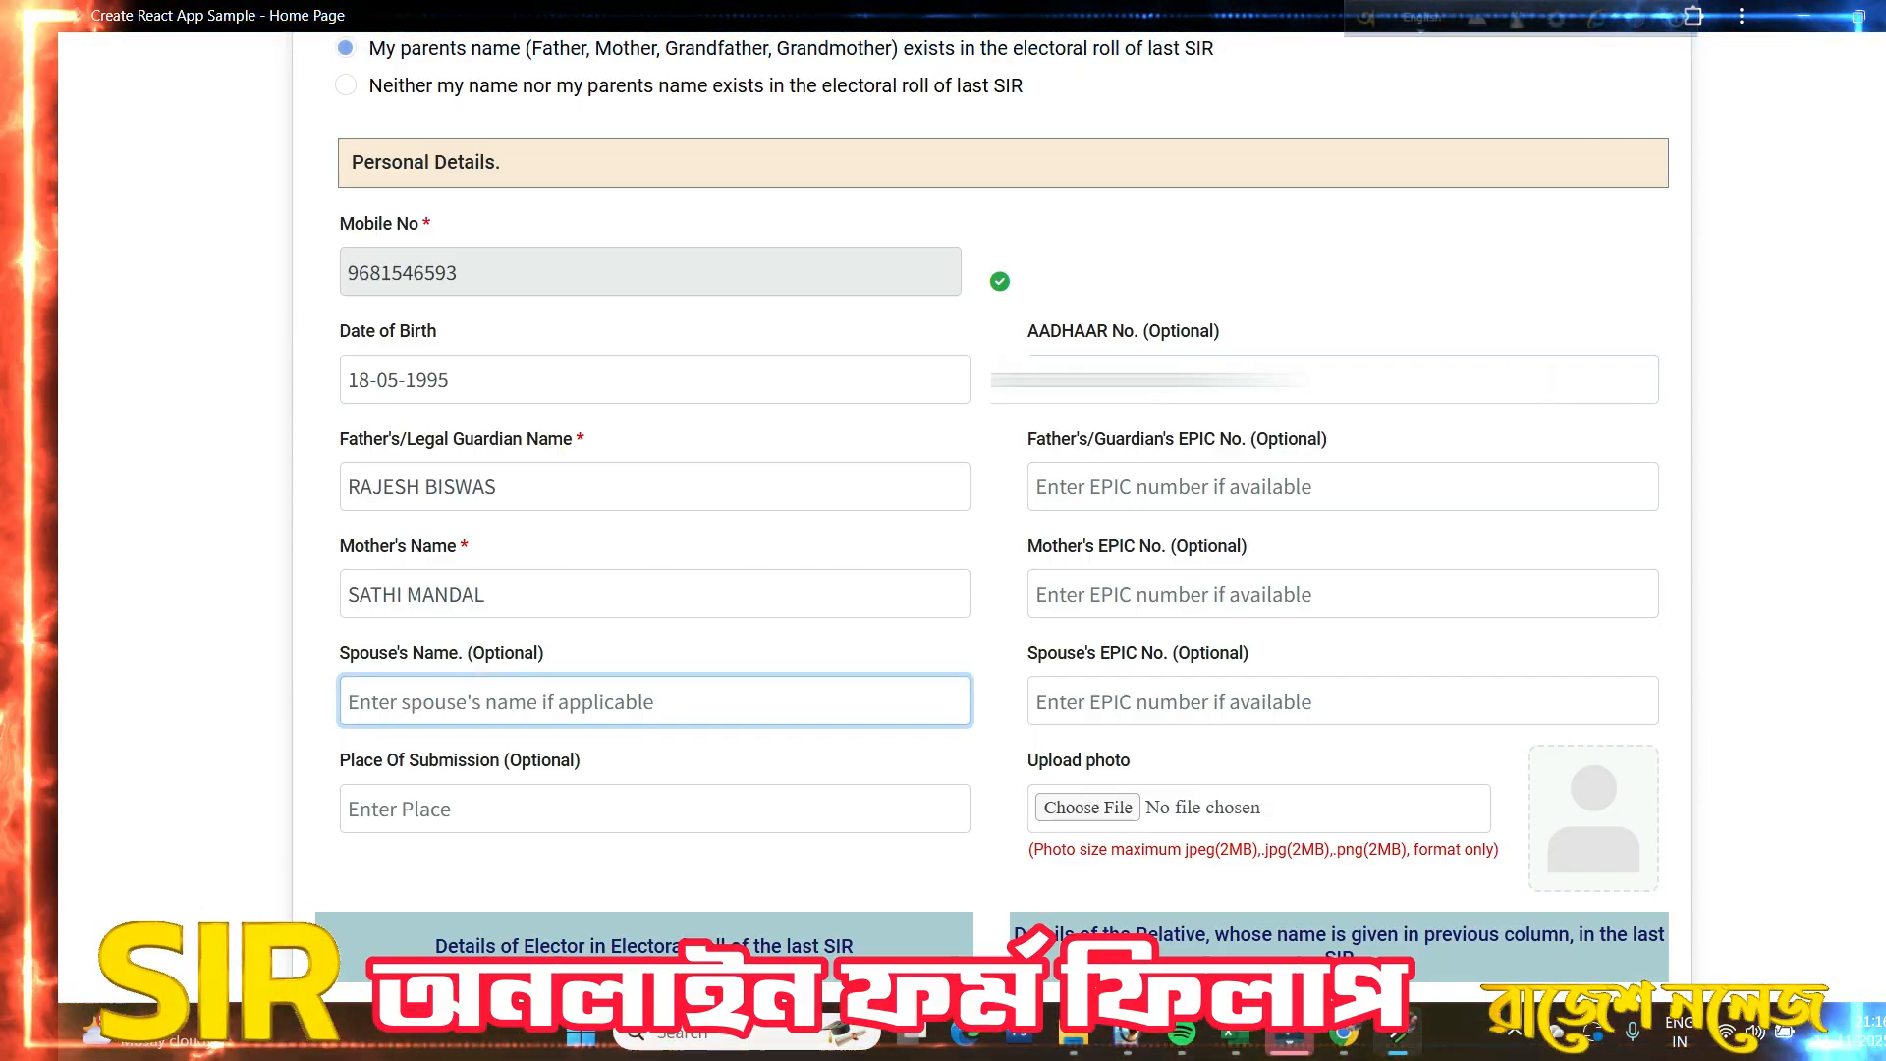
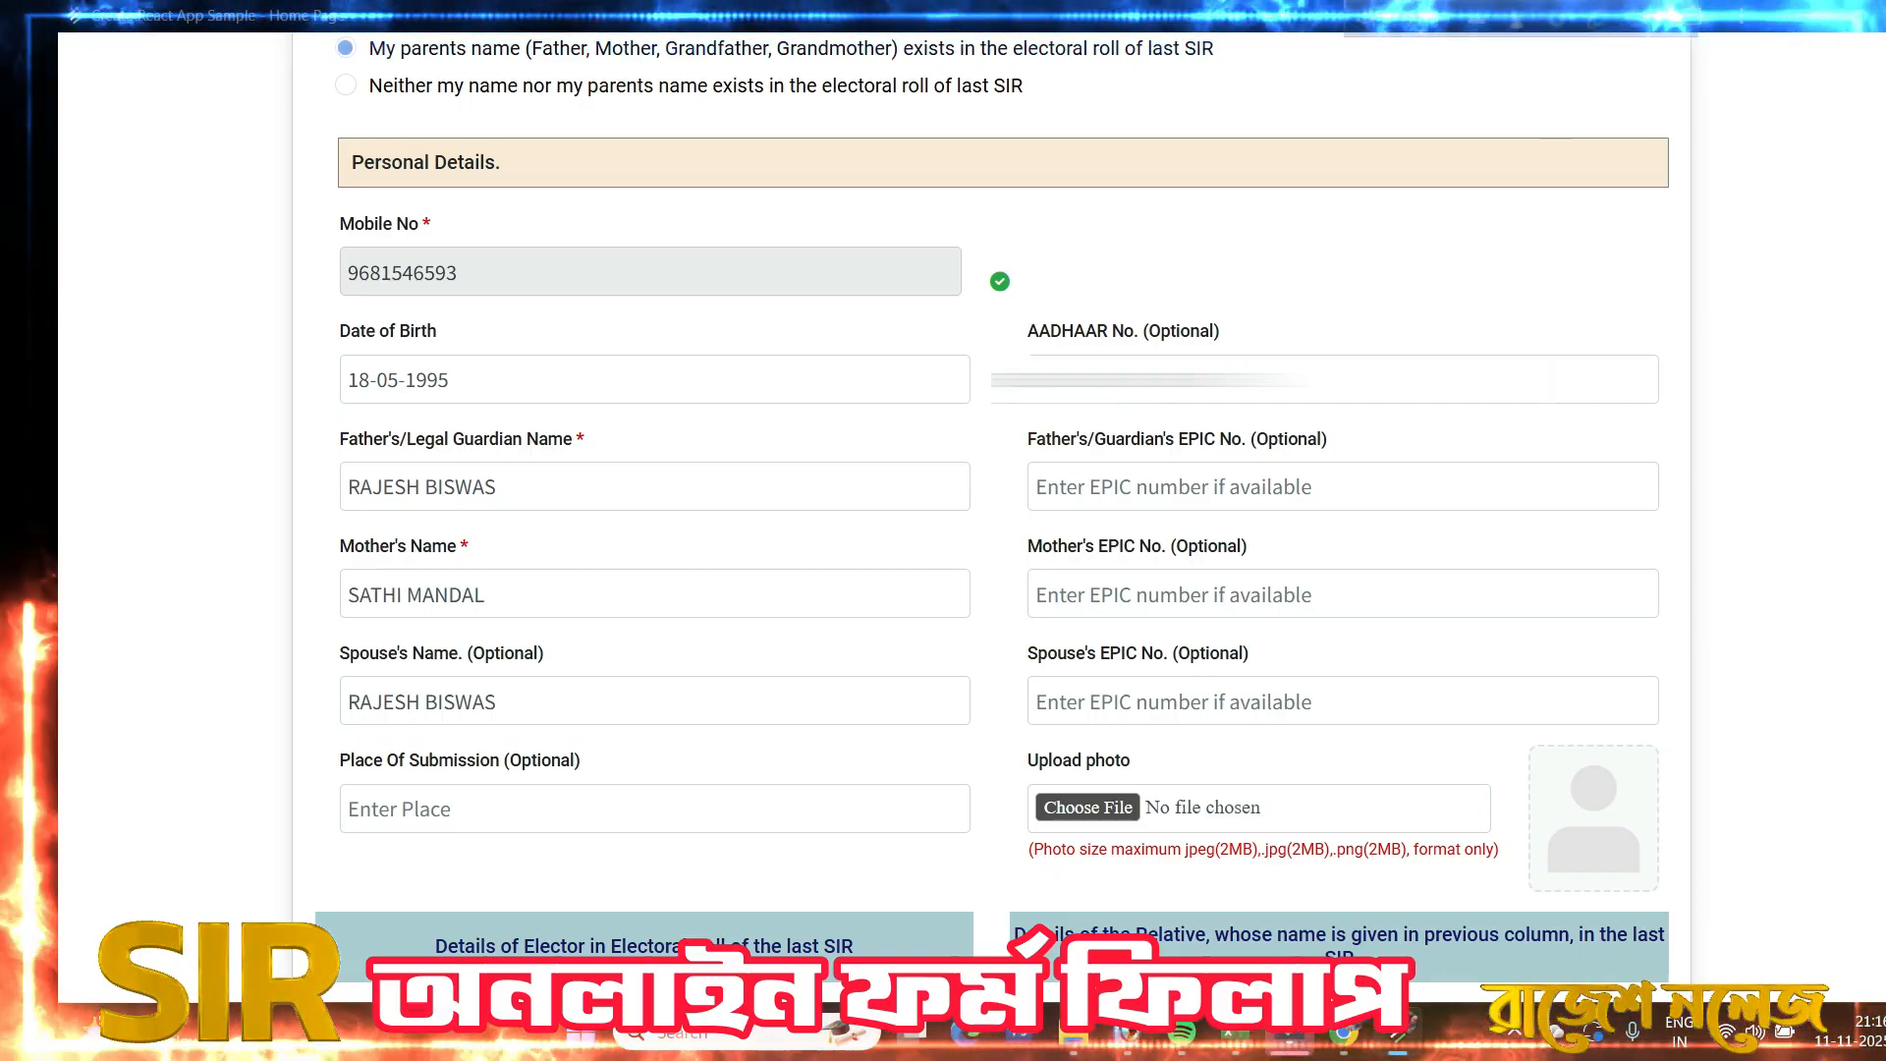
- Upload PHOTO.jpg from the Desktop photo folder and save the crop to attach it
left_click(1088, 806)
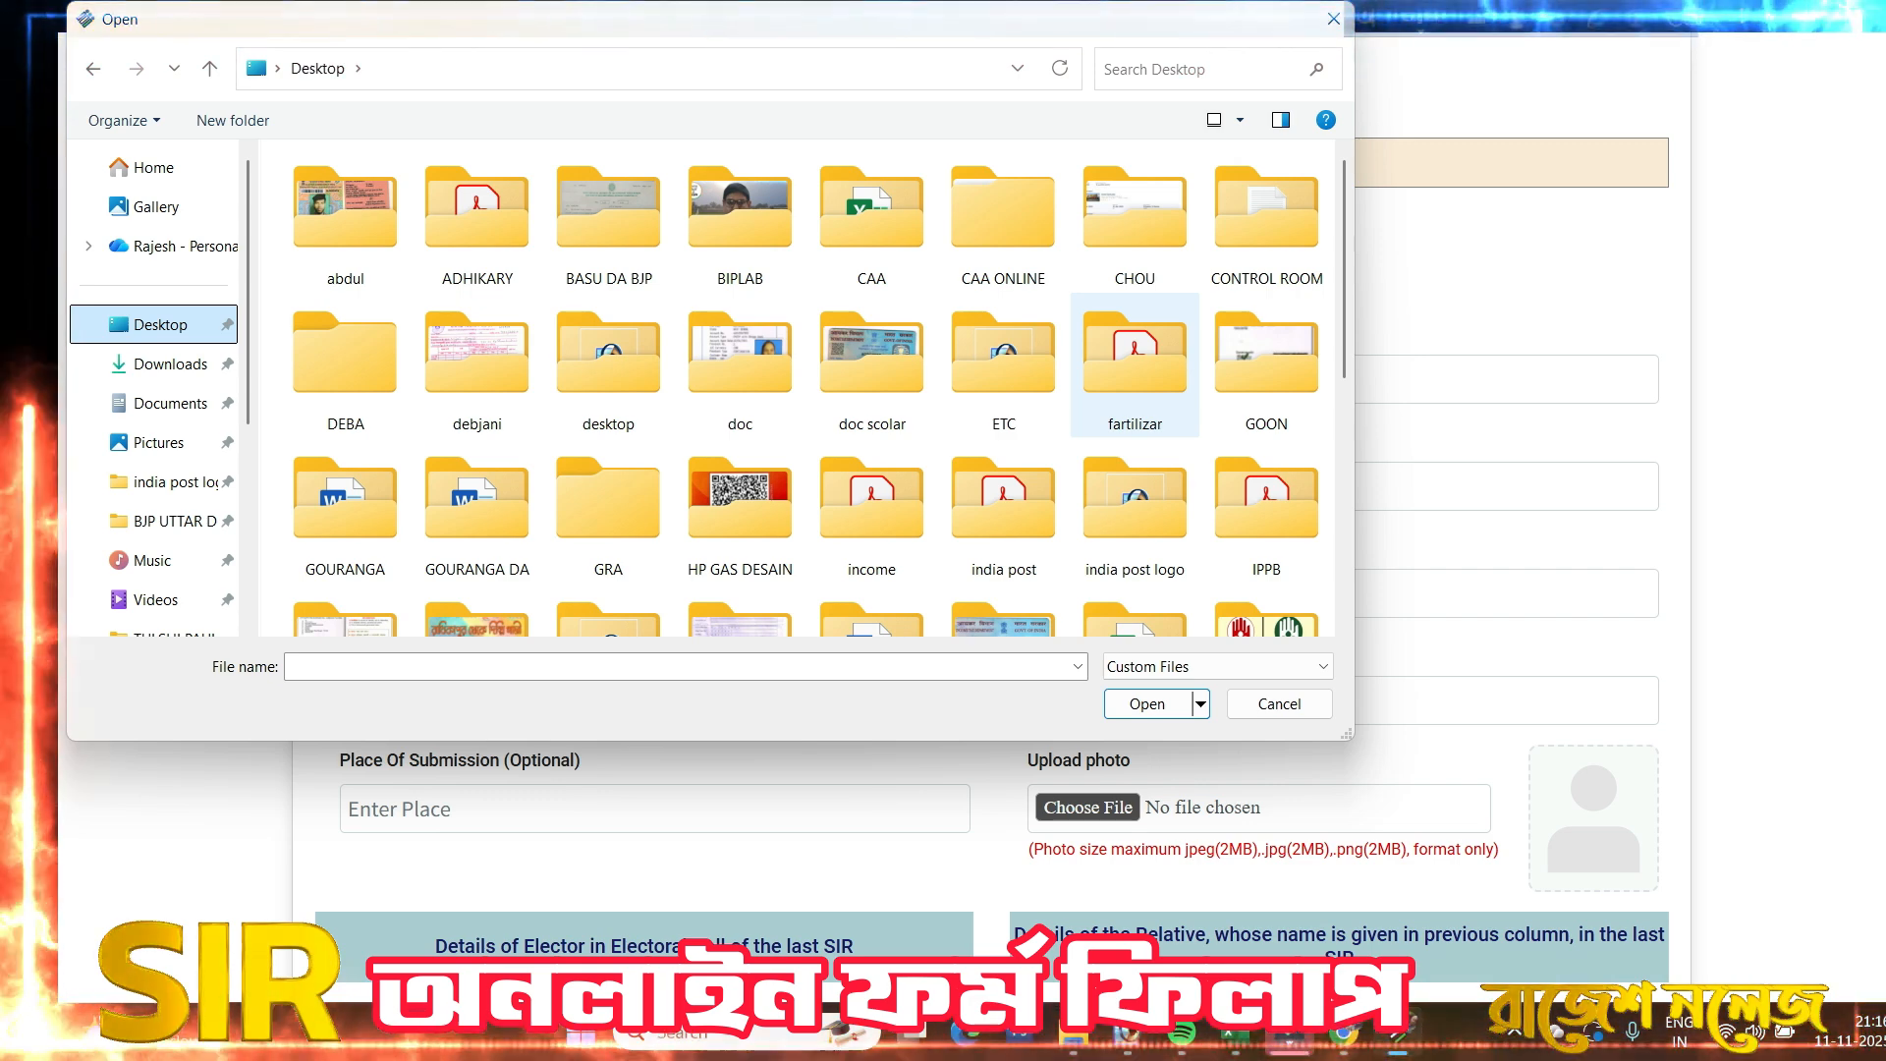
left_click(871, 365)
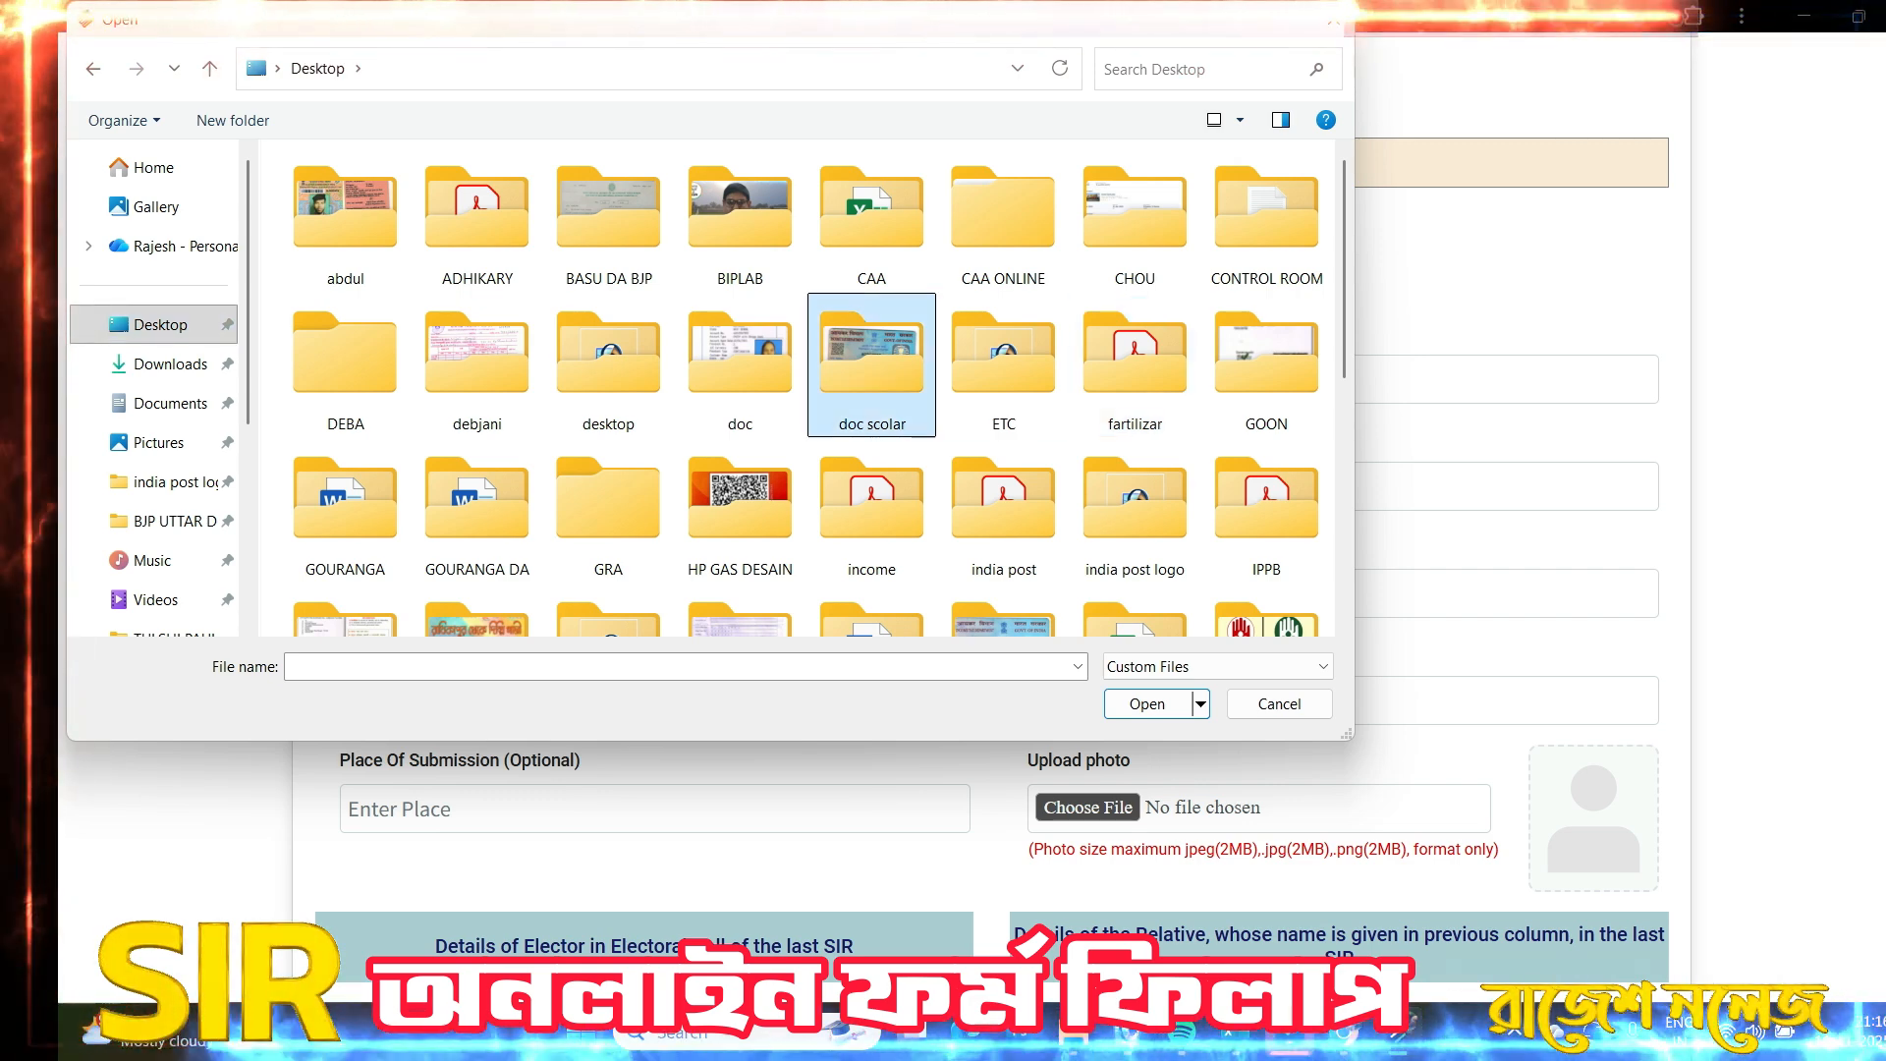
key("Page_Down")
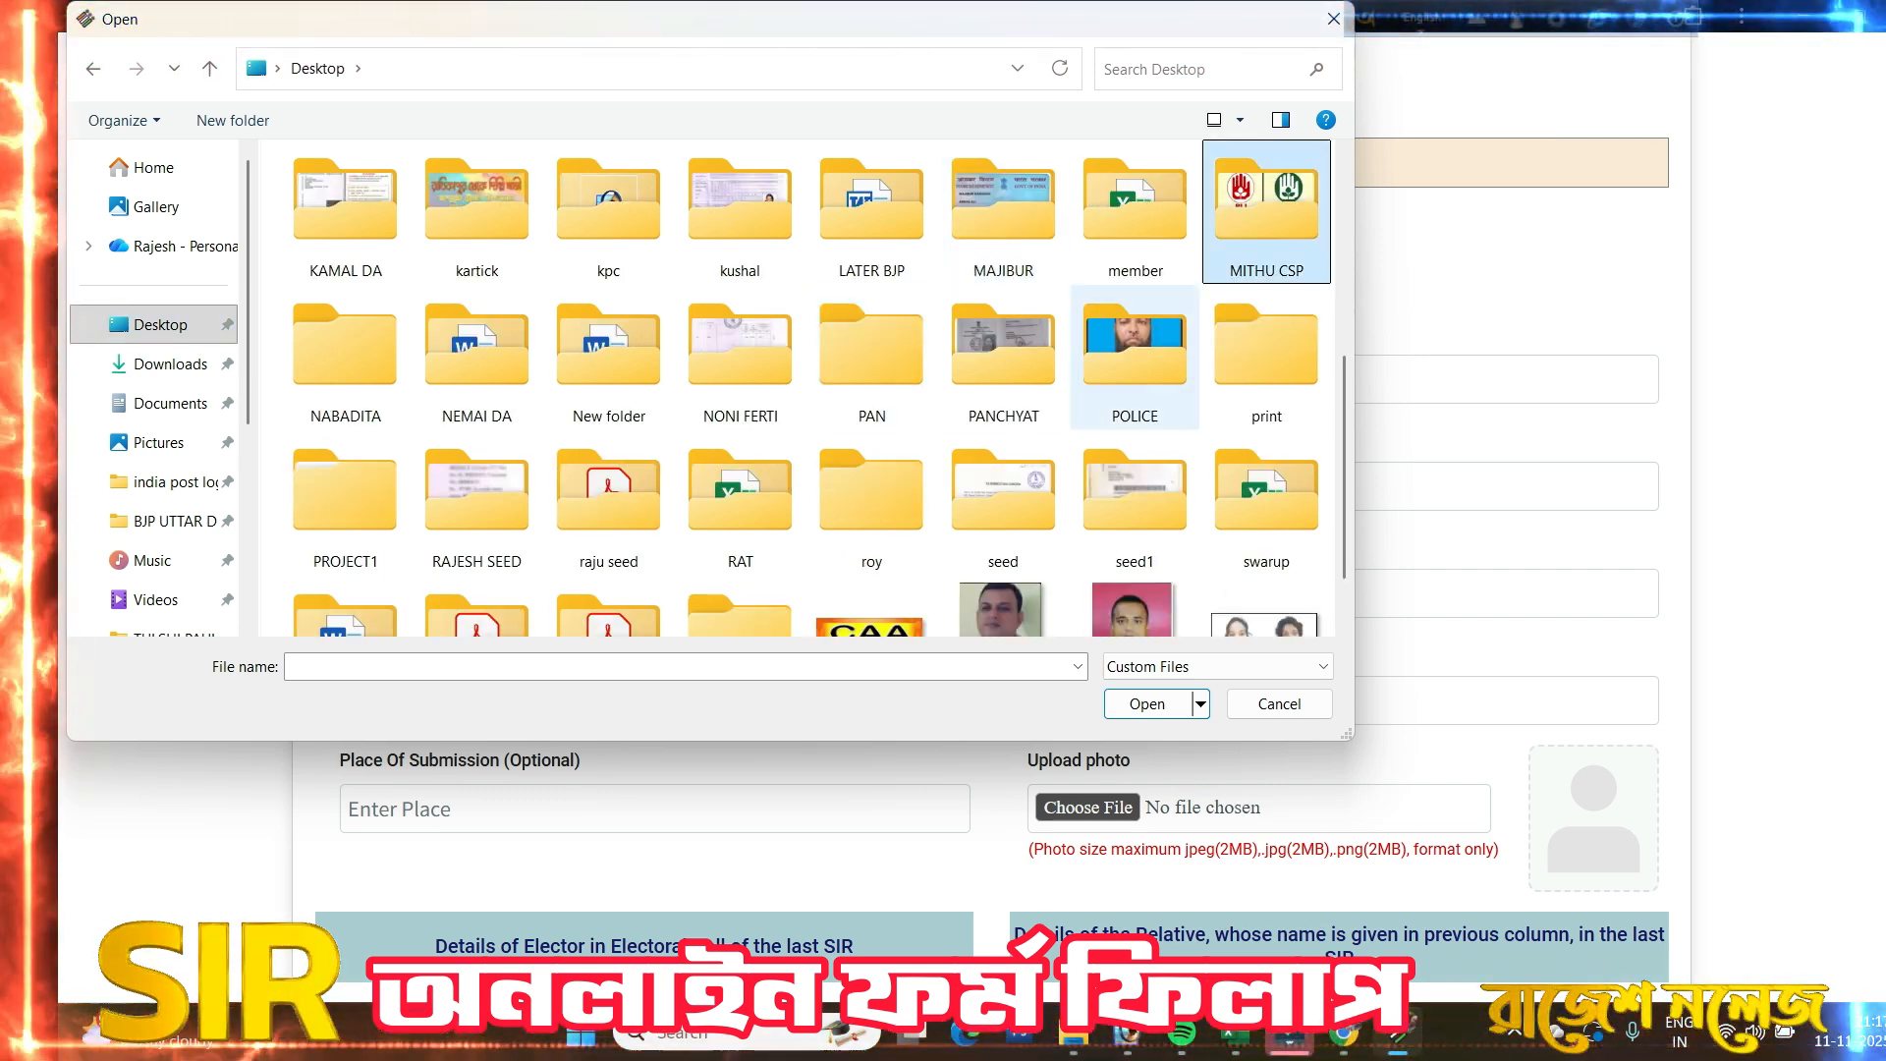
double_click(1266, 211)
double_click(342, 208)
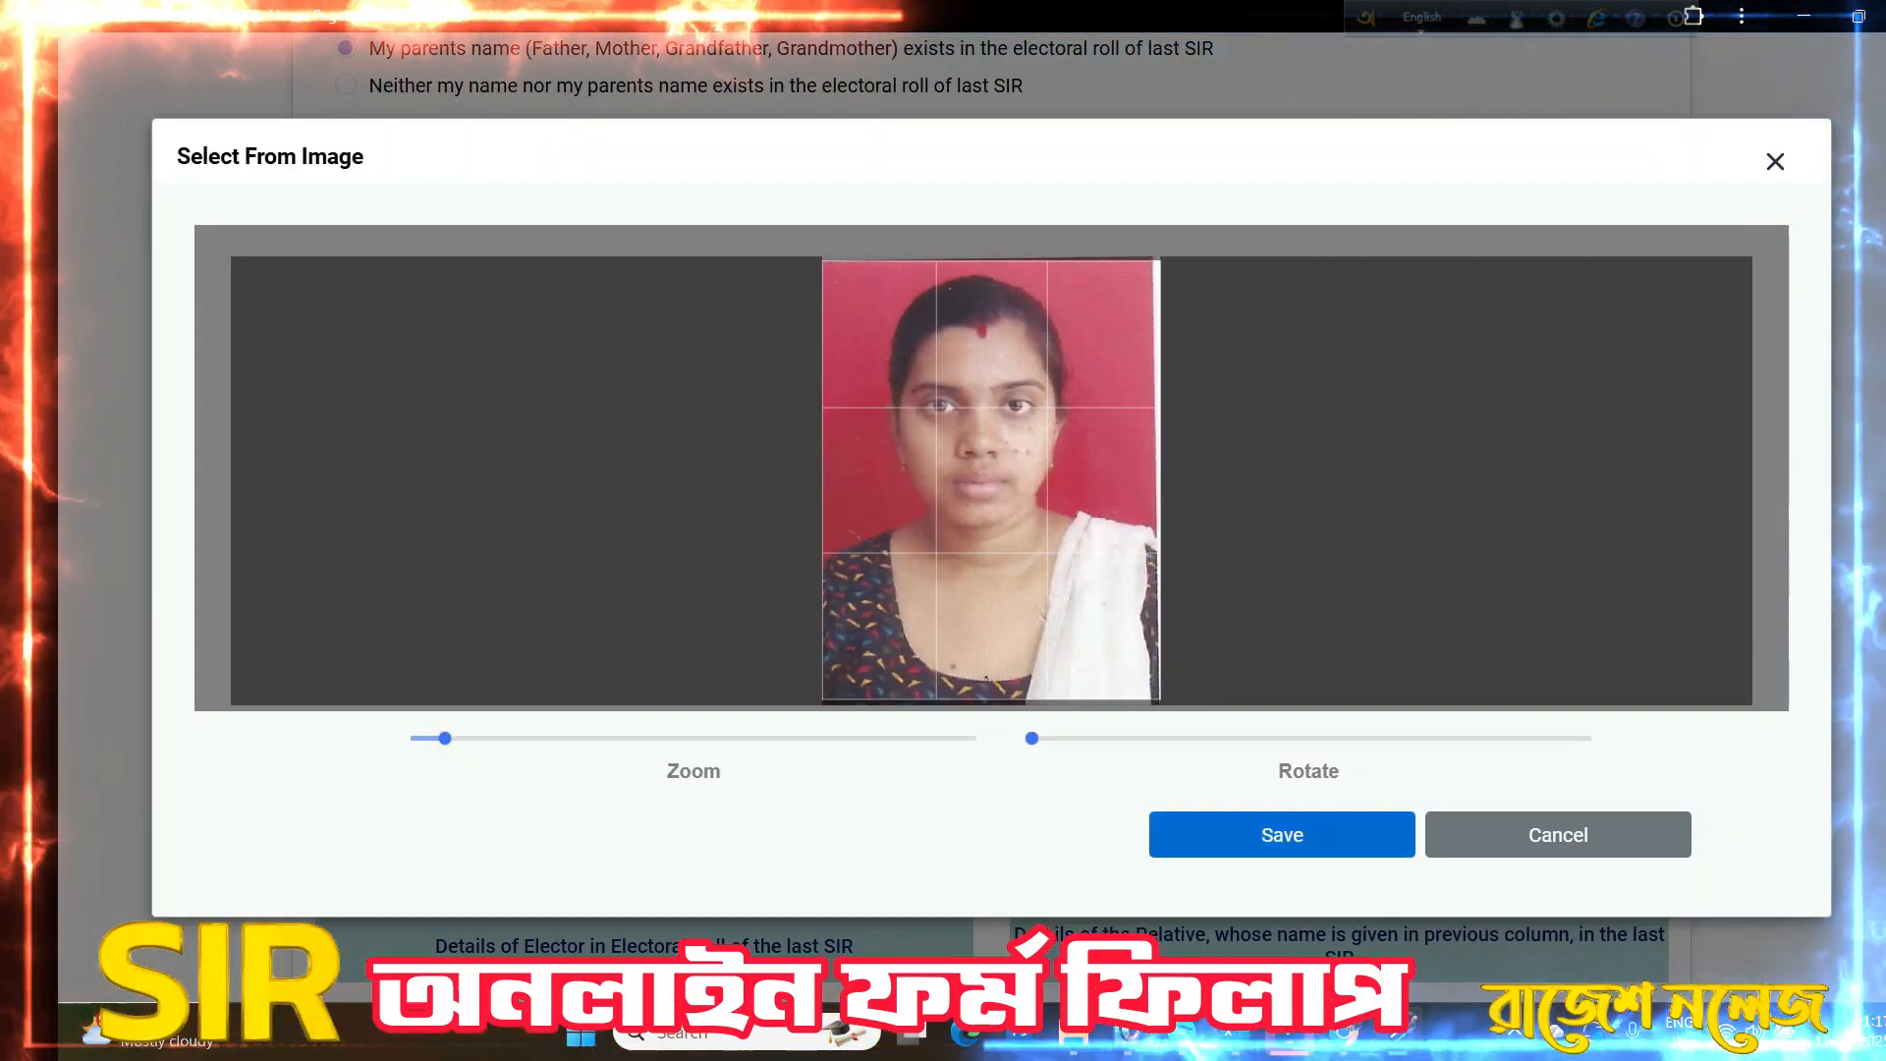
left_click(1282, 834)
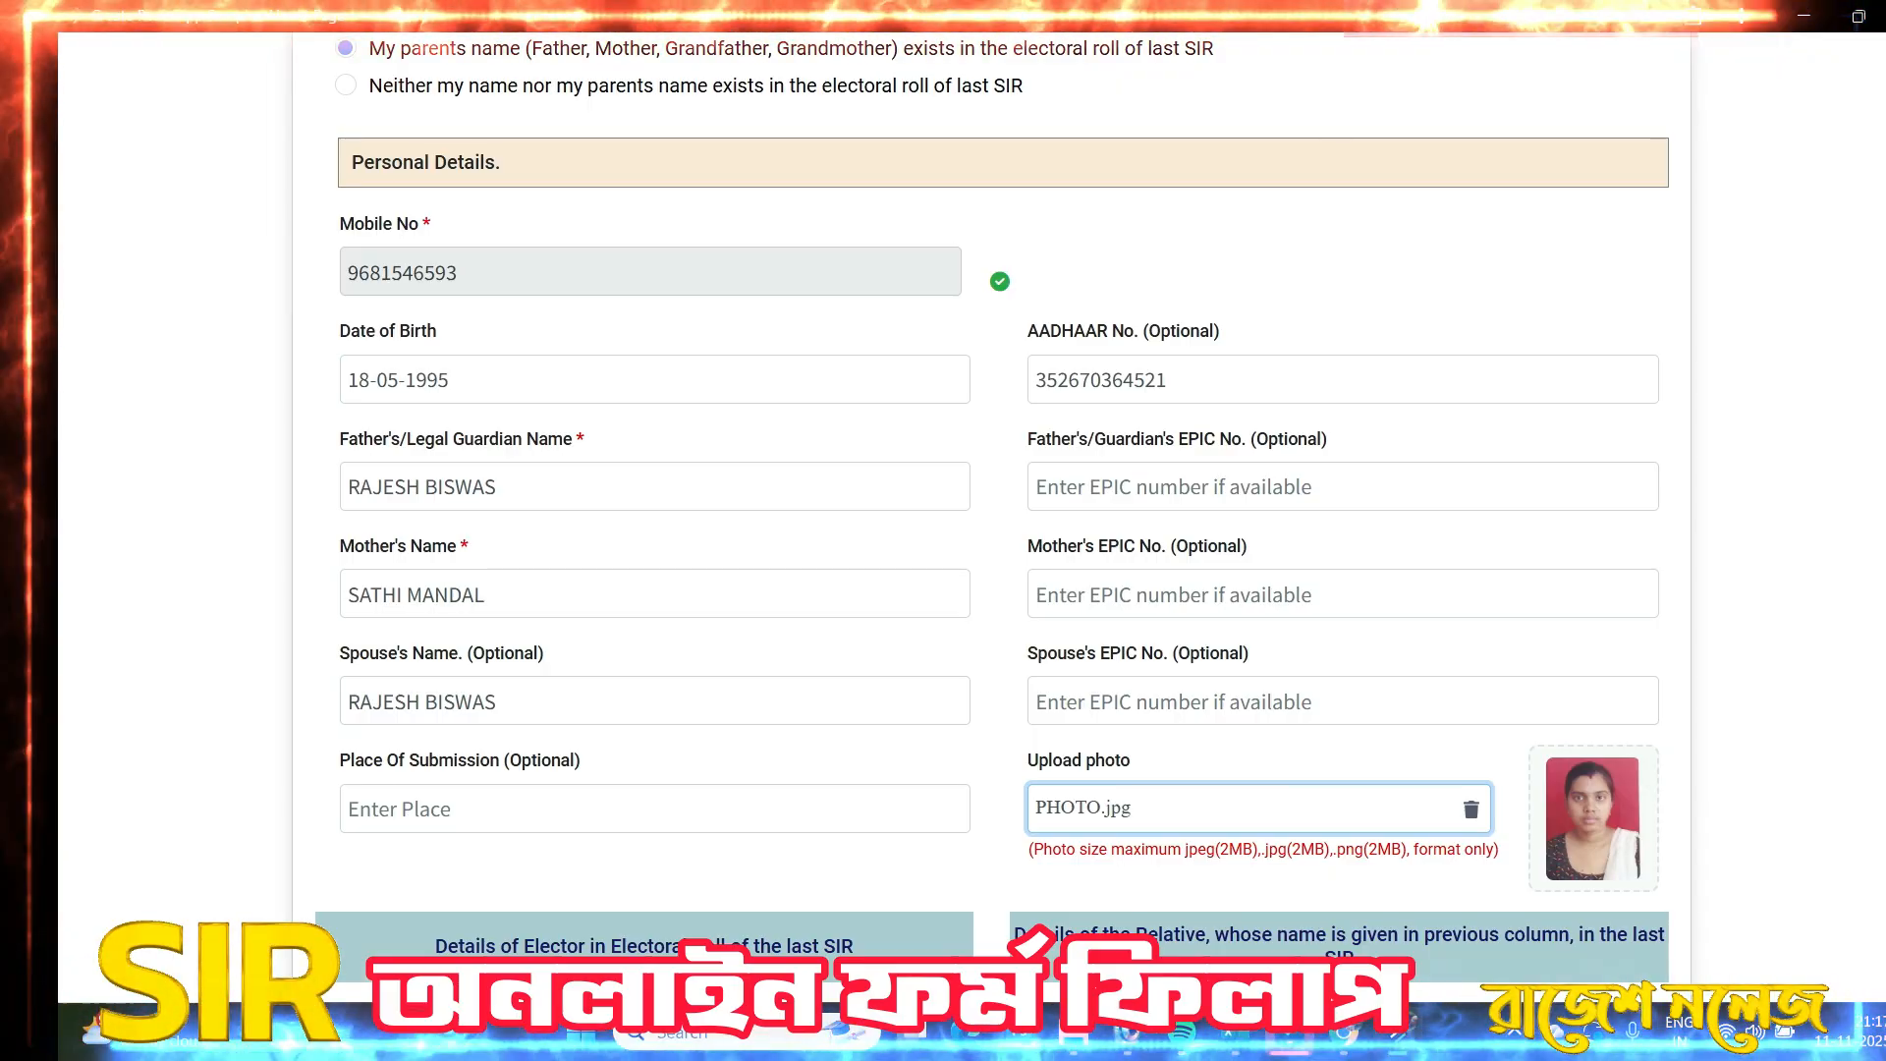
- Enter RAIGANJ as the Place Of Submission and review the form down to Submit
scroll(943, 531, "down", 1)
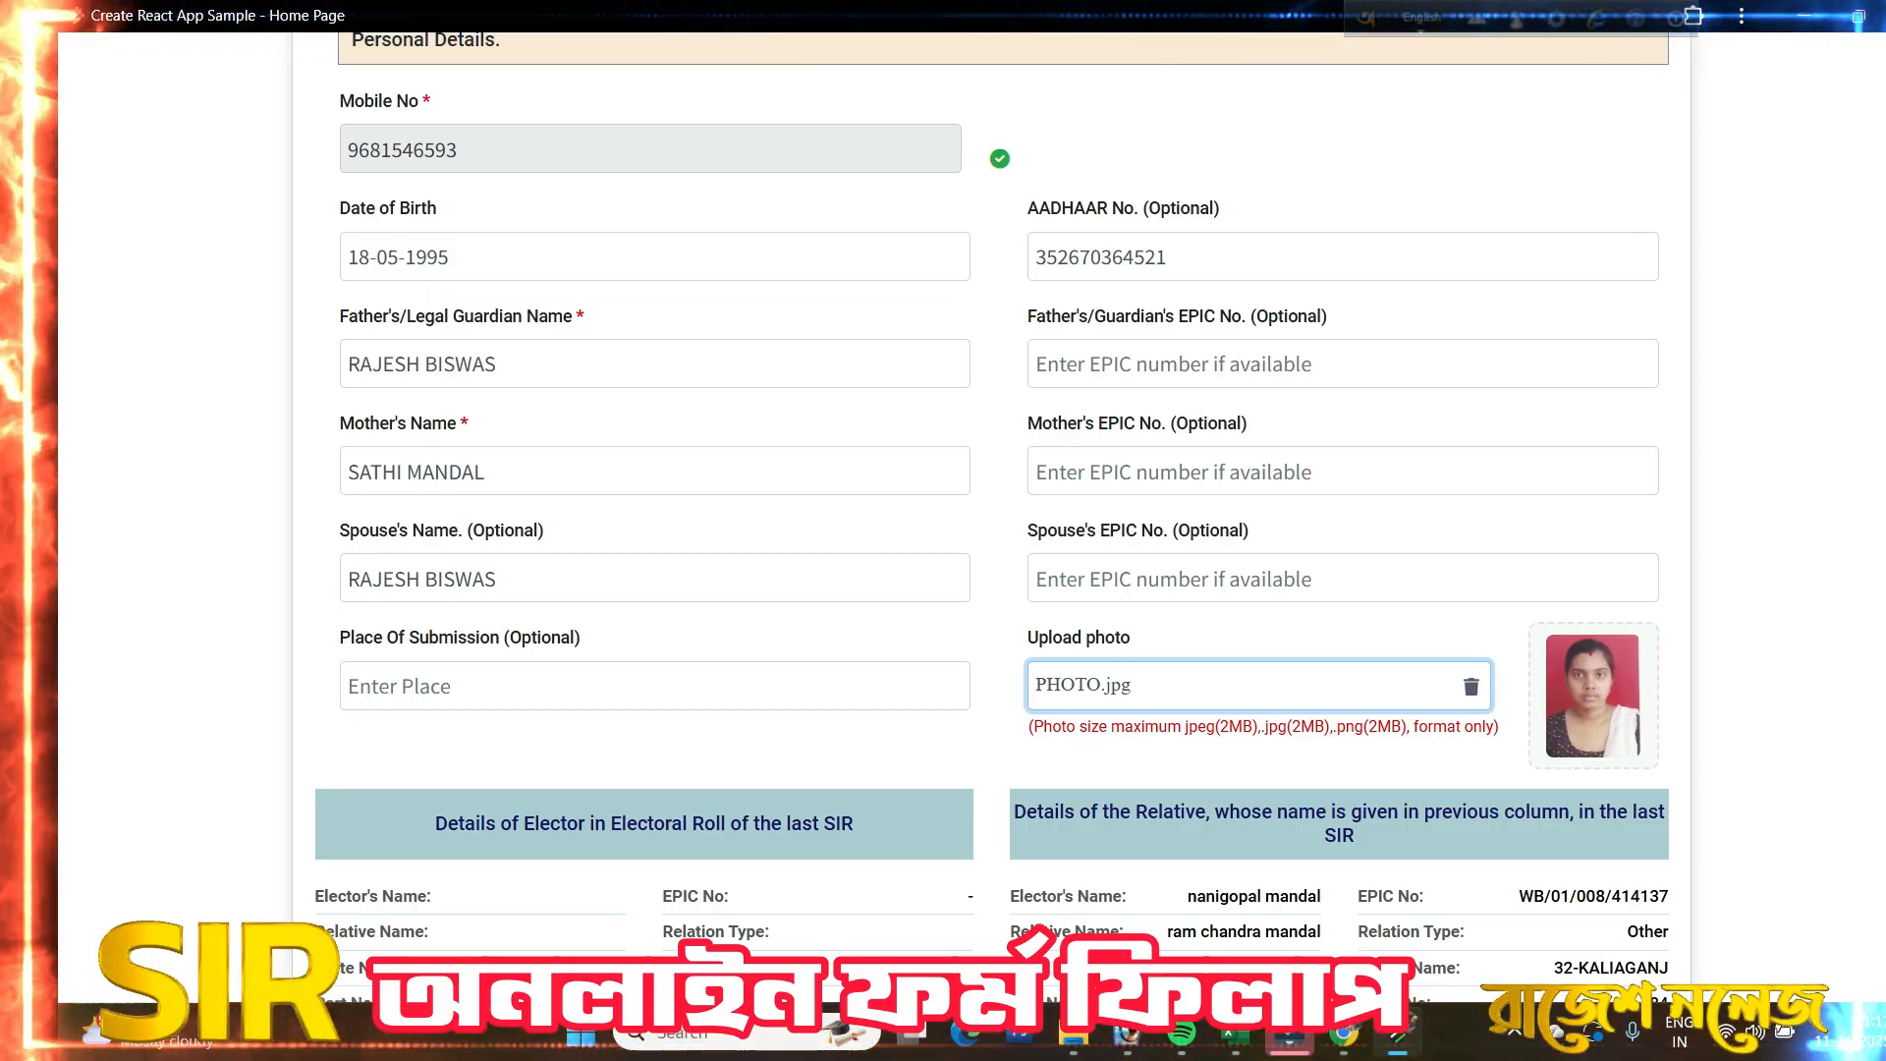
left_click(654, 685)
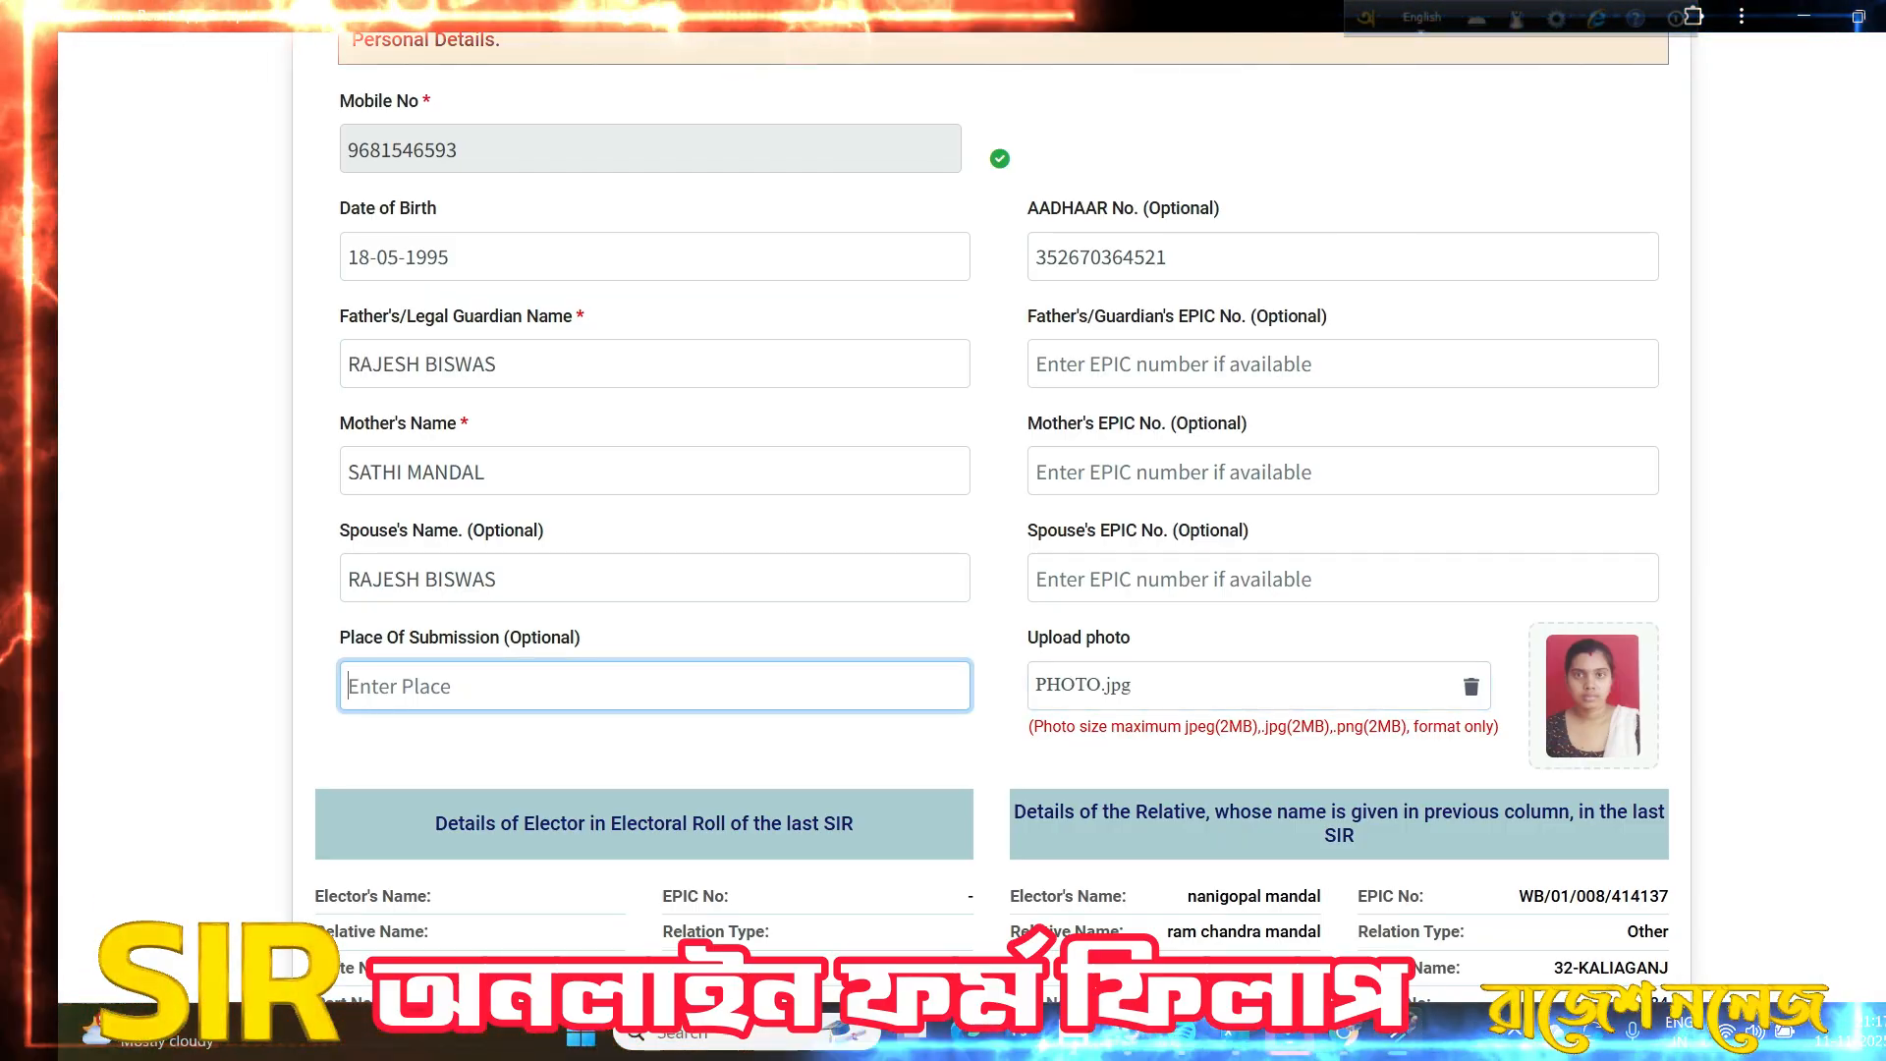
type("RAIGANJ")
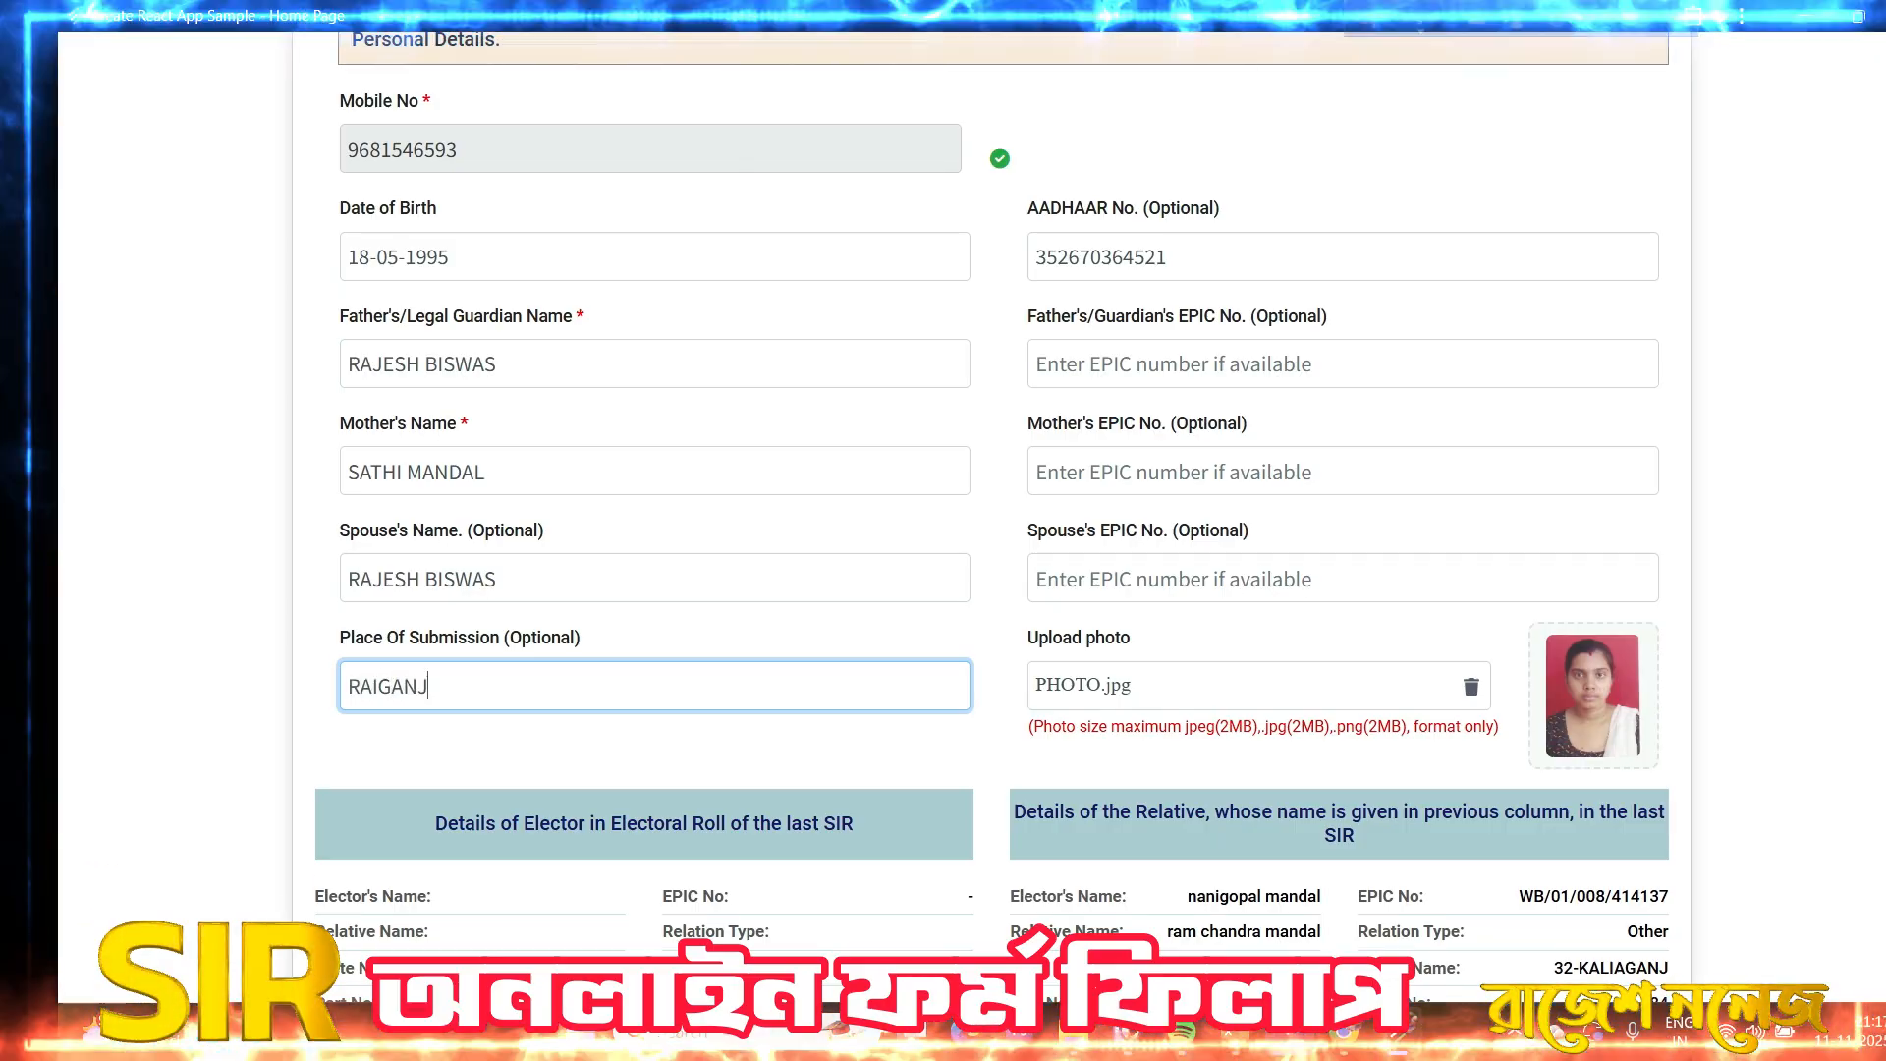
scroll(943, 531, "down", 5)
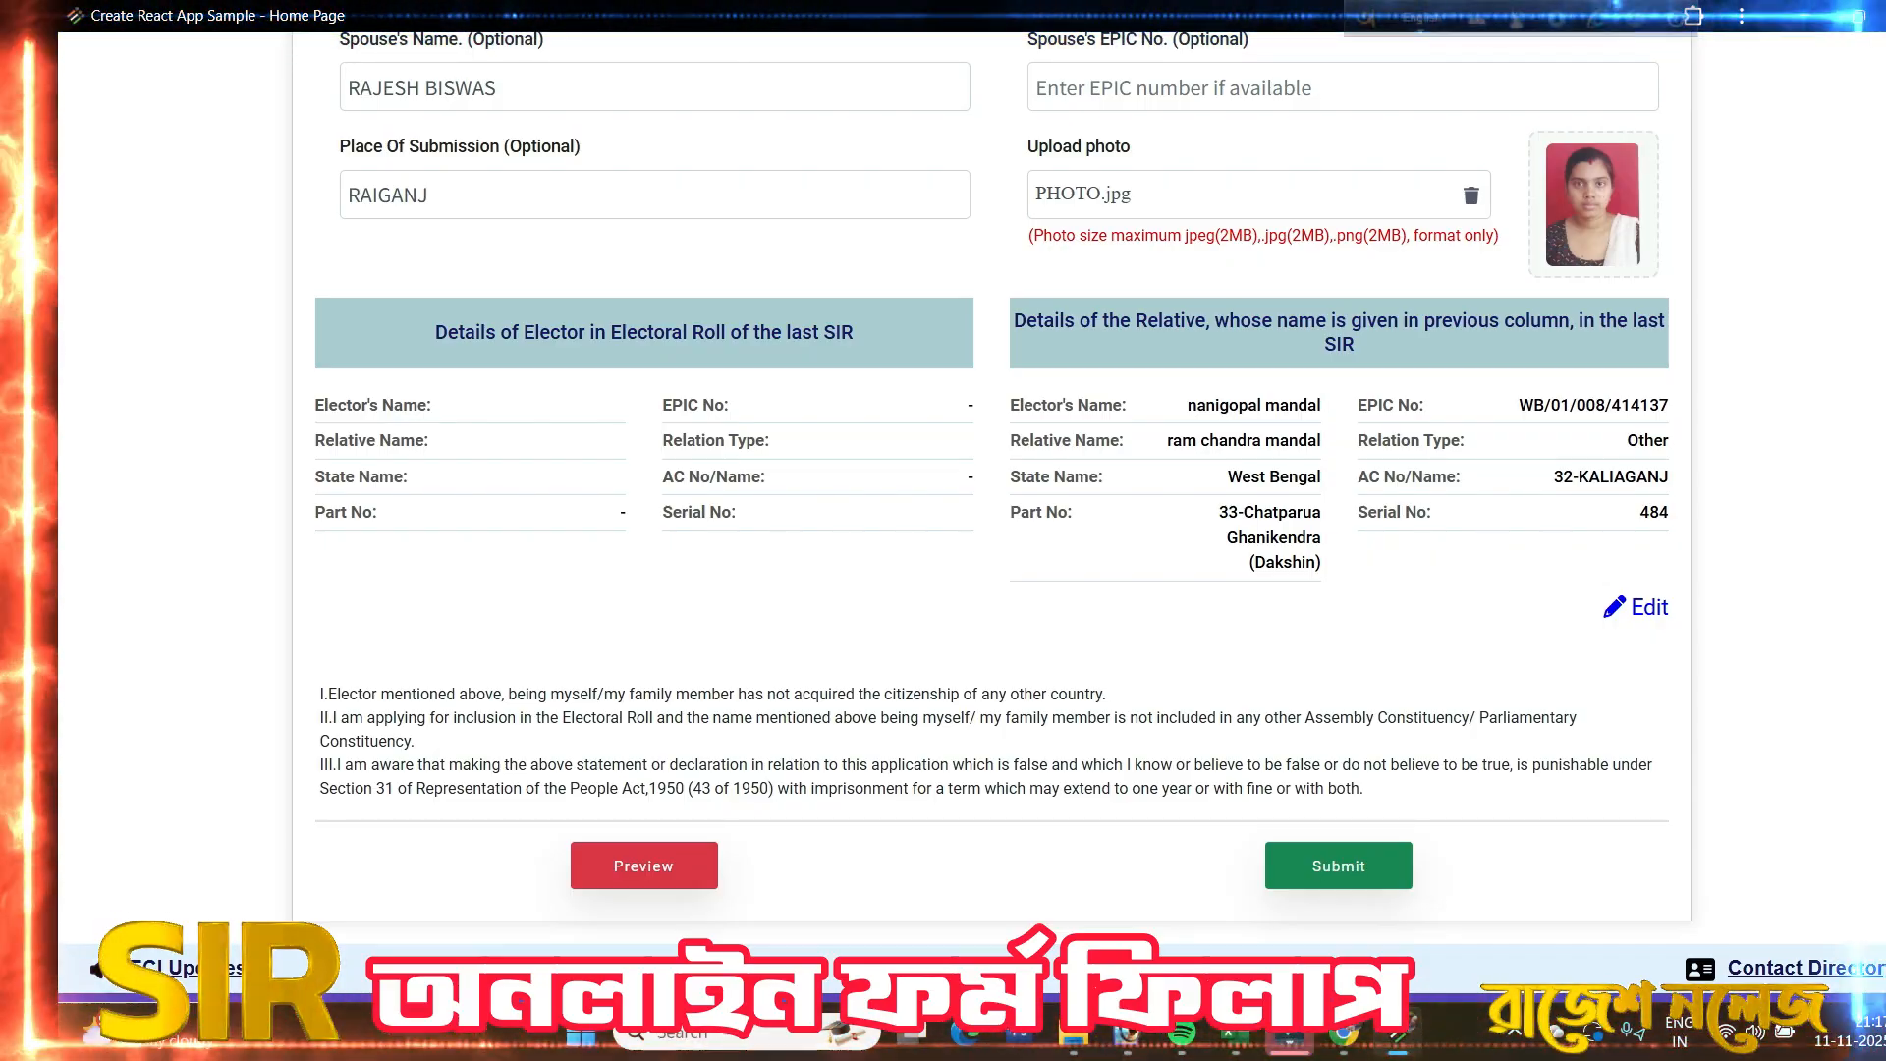
scroll(993, 519, "up", 15)
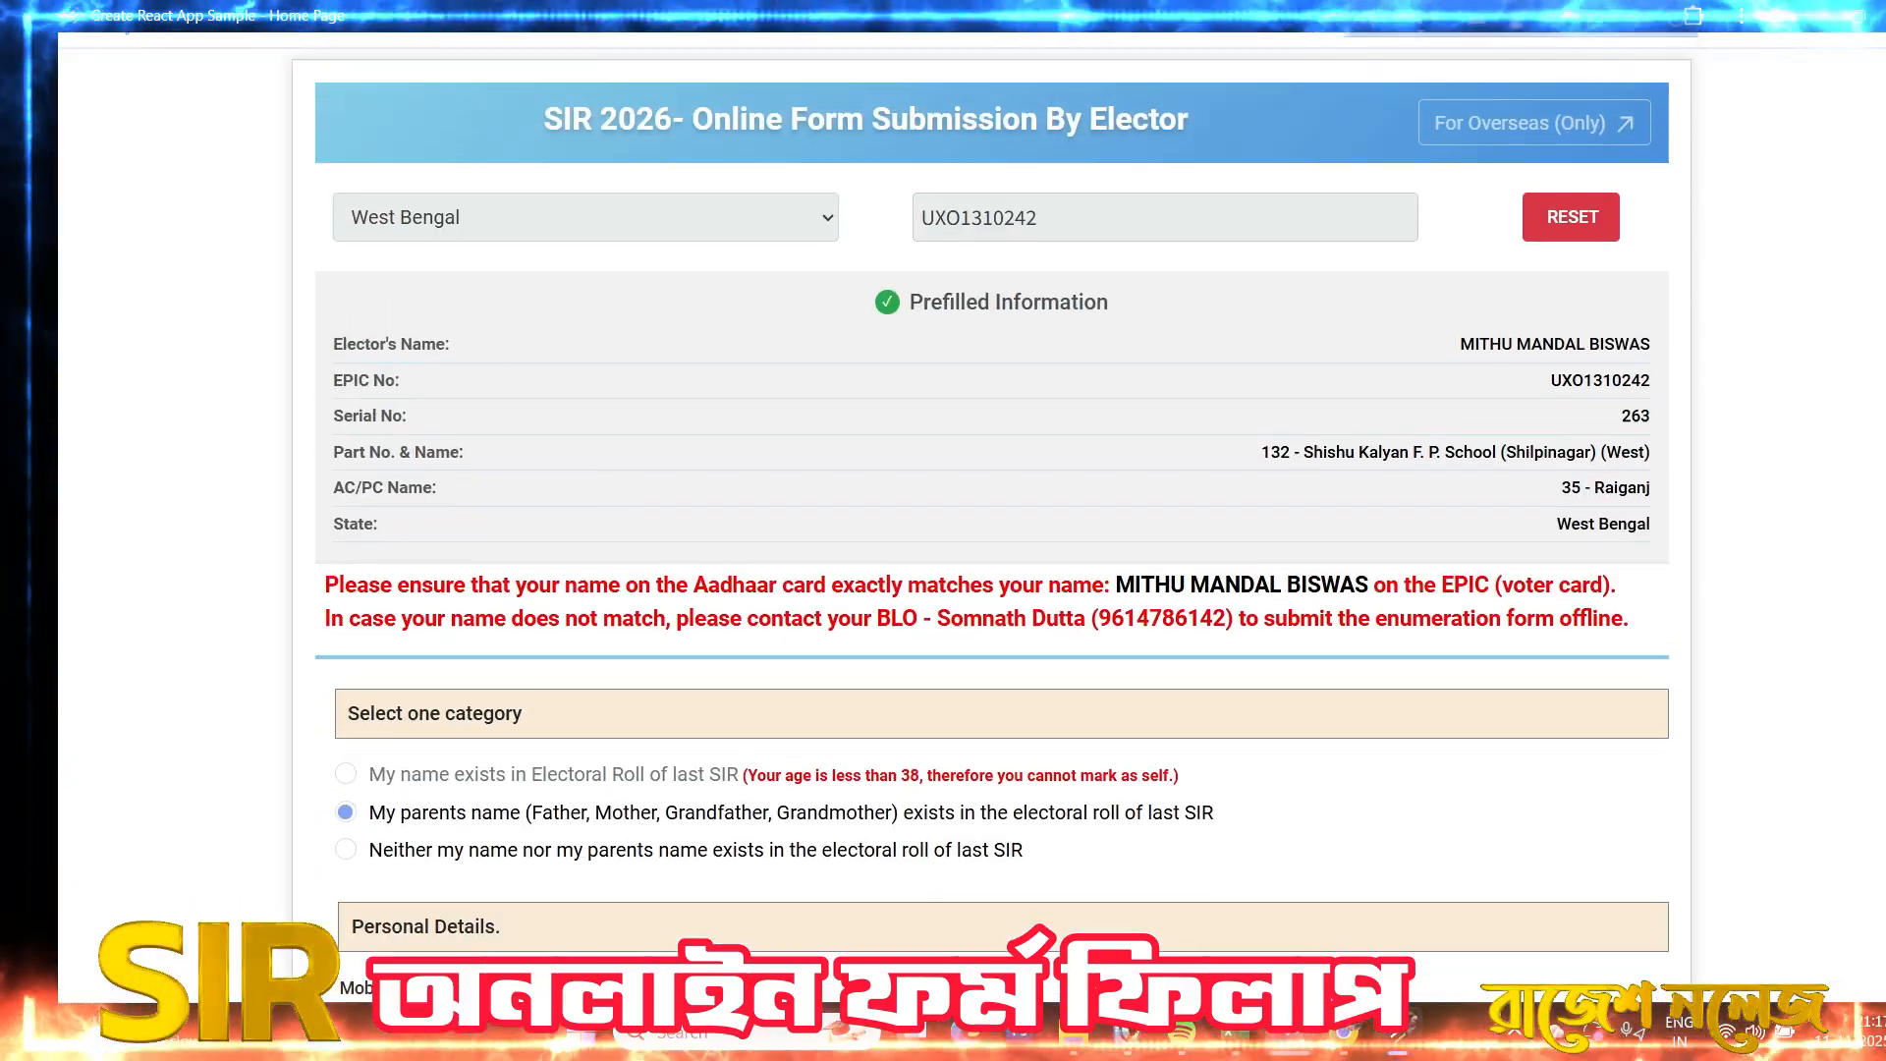
scroll(993, 519, "down", 14)
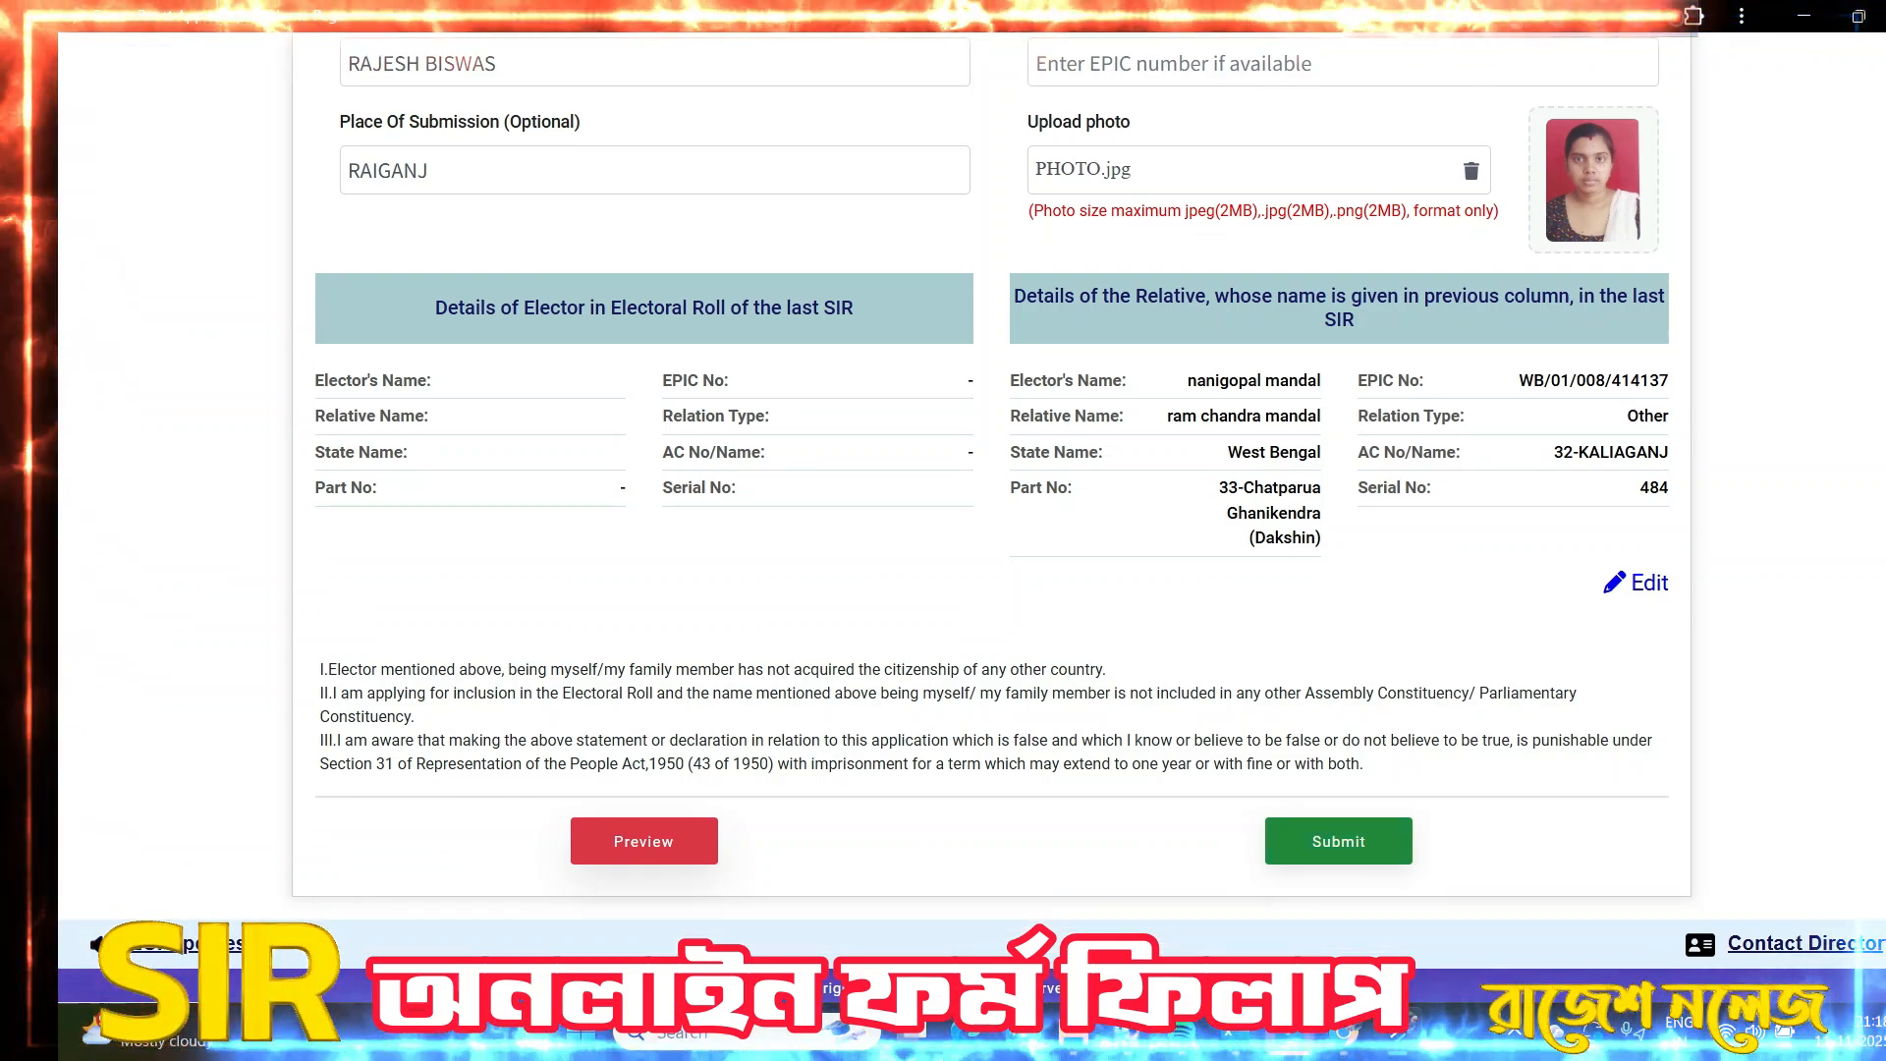
- Submit the form for eSigning, enter the elector's Aadhaar number and request an OTP
left_click(1338, 842)
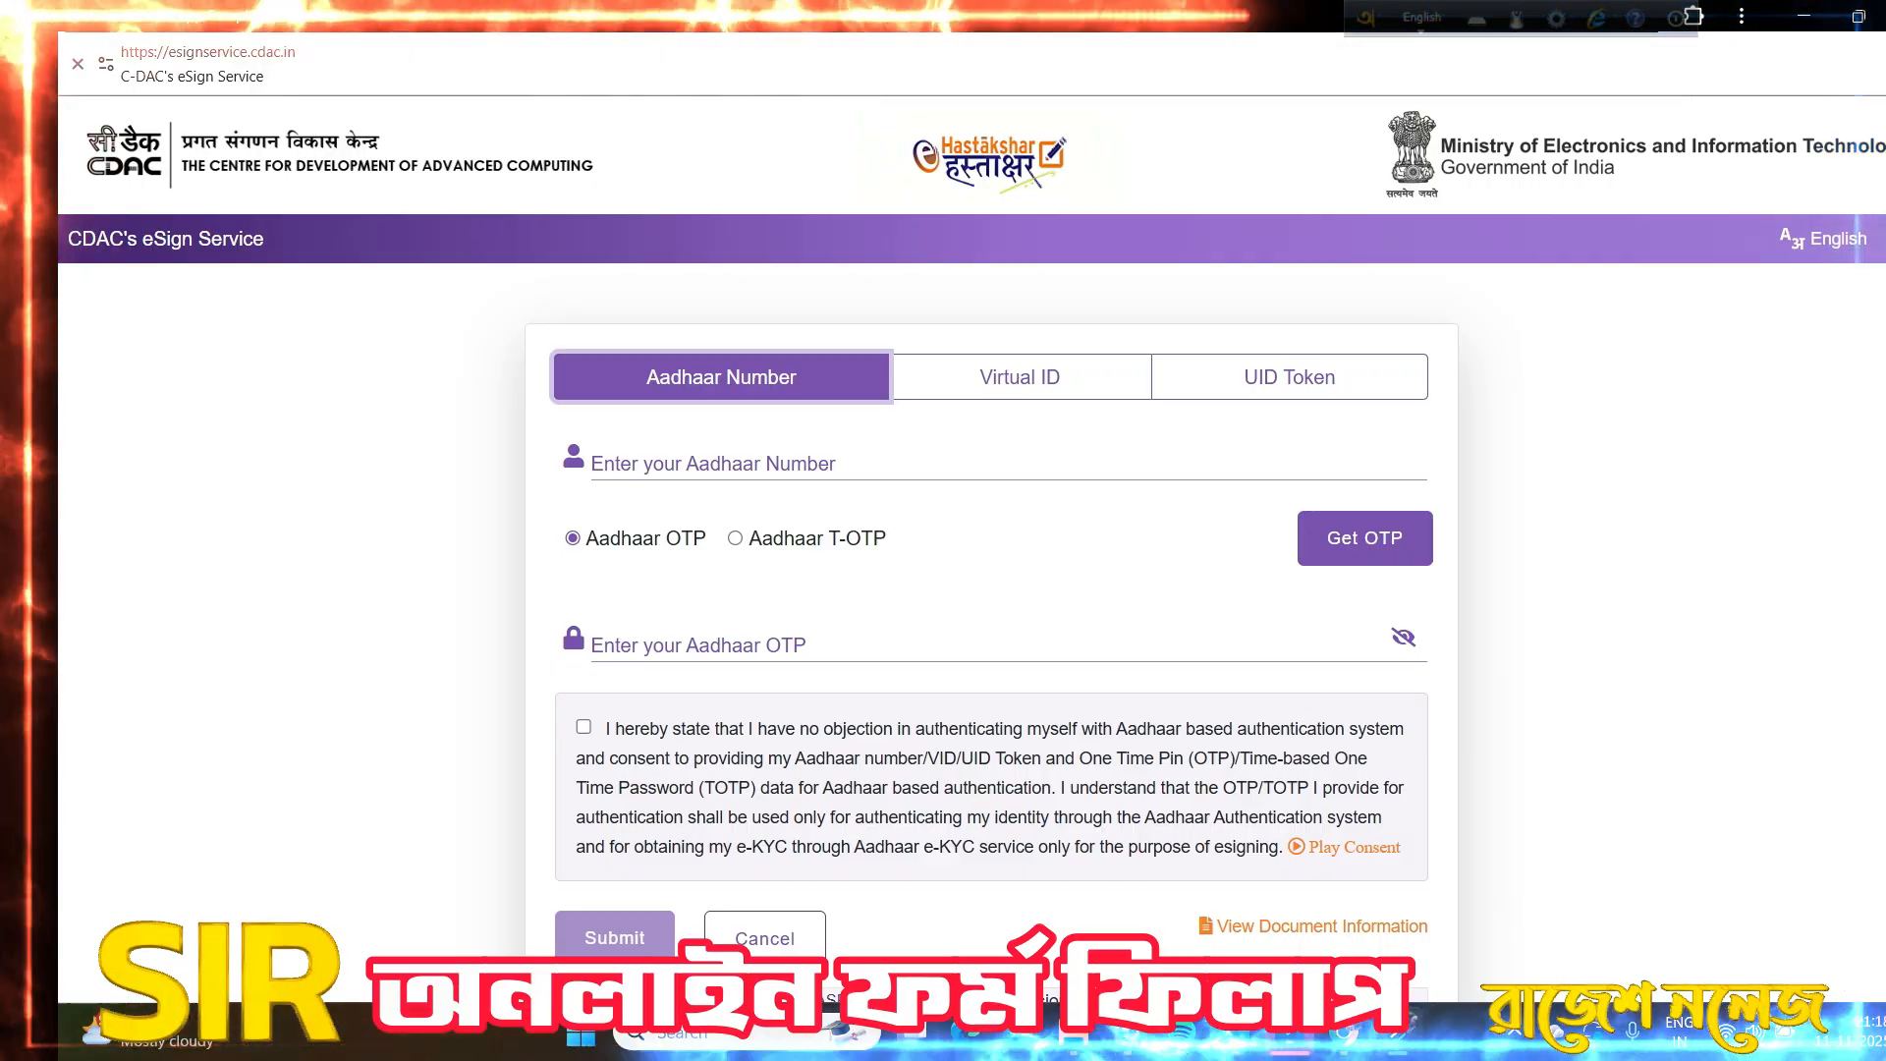
left_click(713, 462)
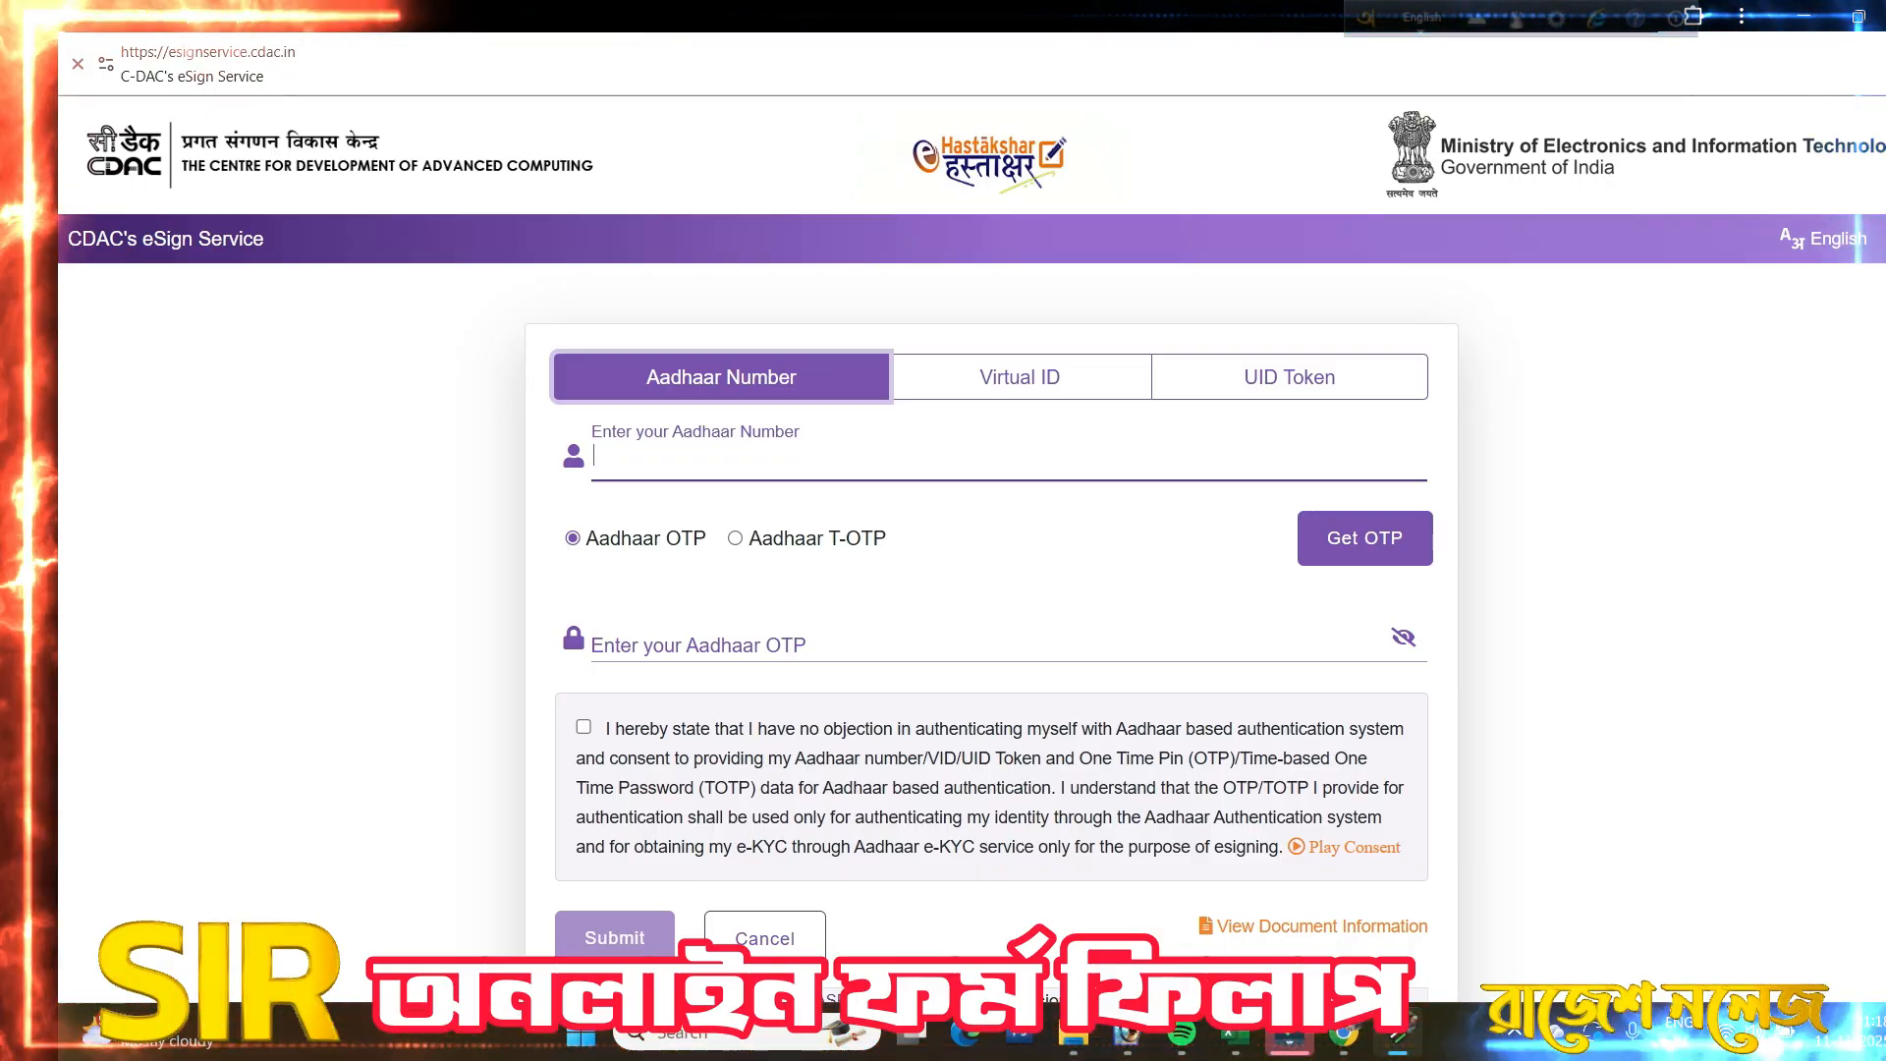
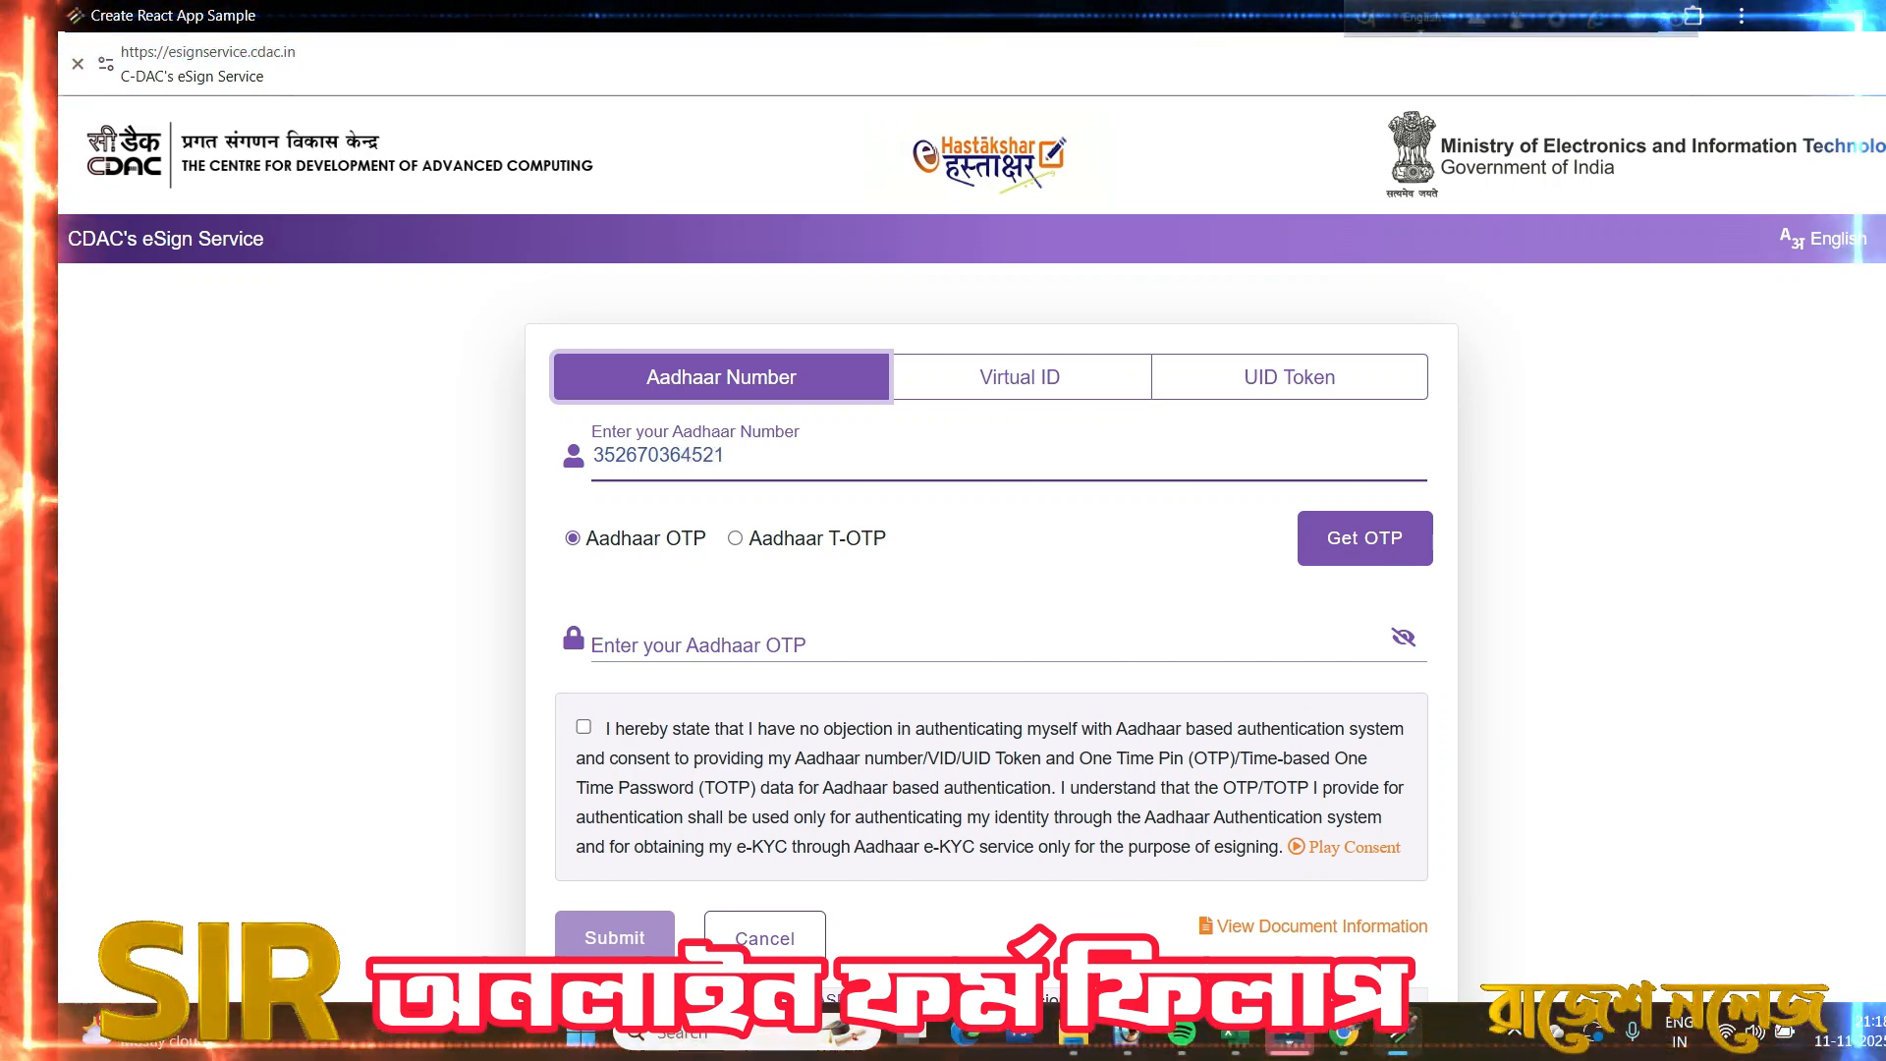
left_click(1364, 538)
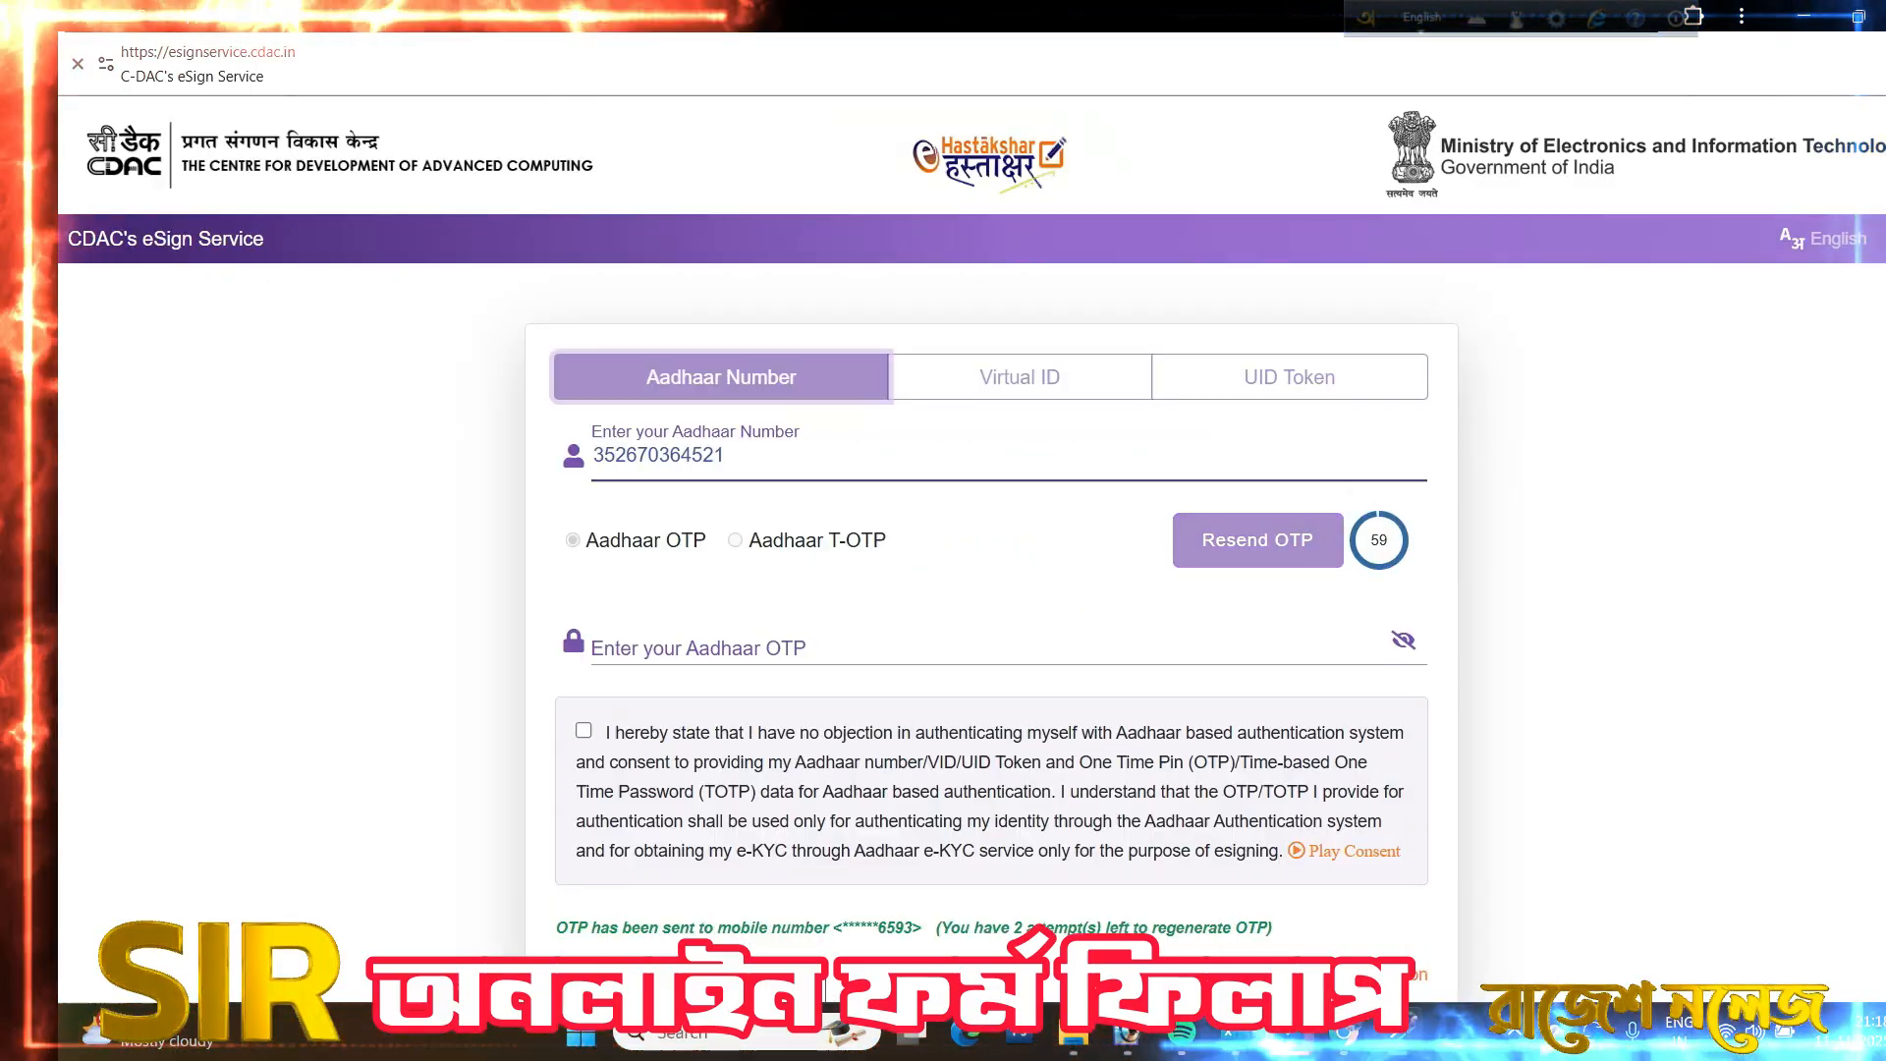
- Enter the Aadhaar OTP with consent, re-entering the correct code after the Invalid OTP error
left_click(697, 646)
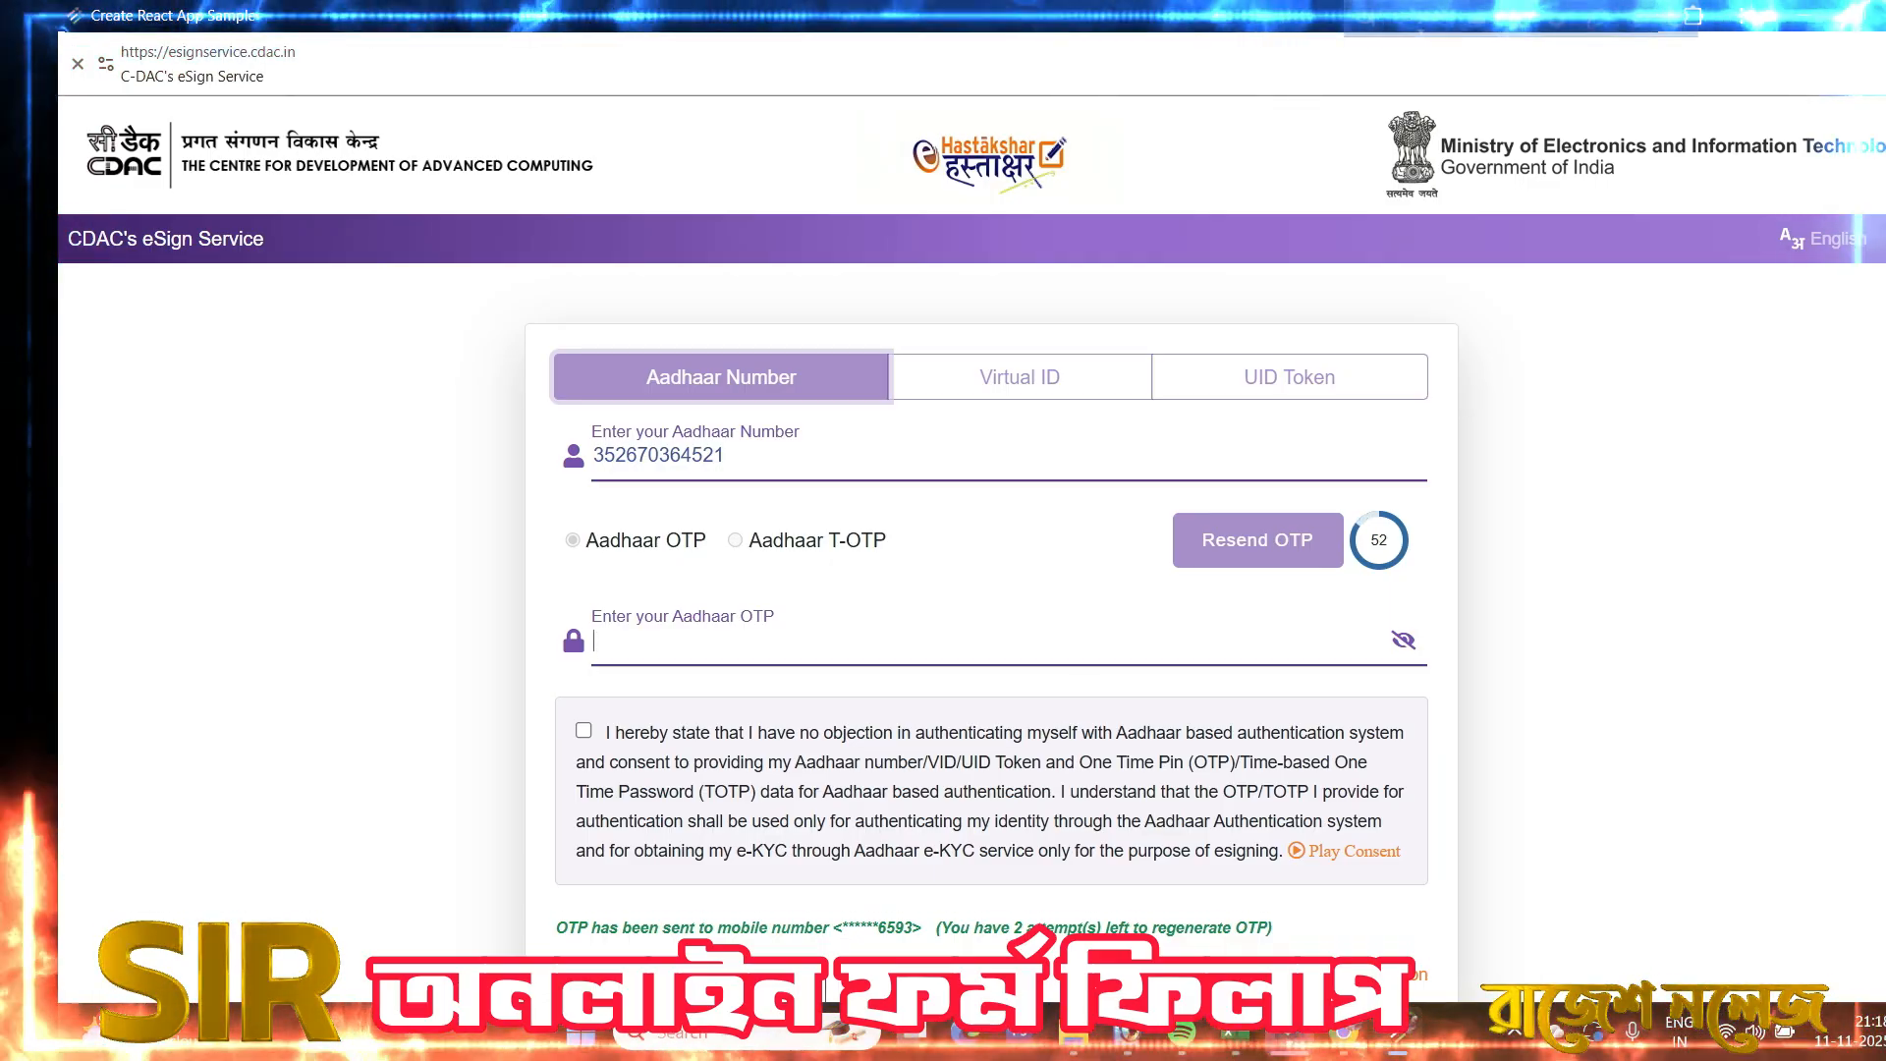
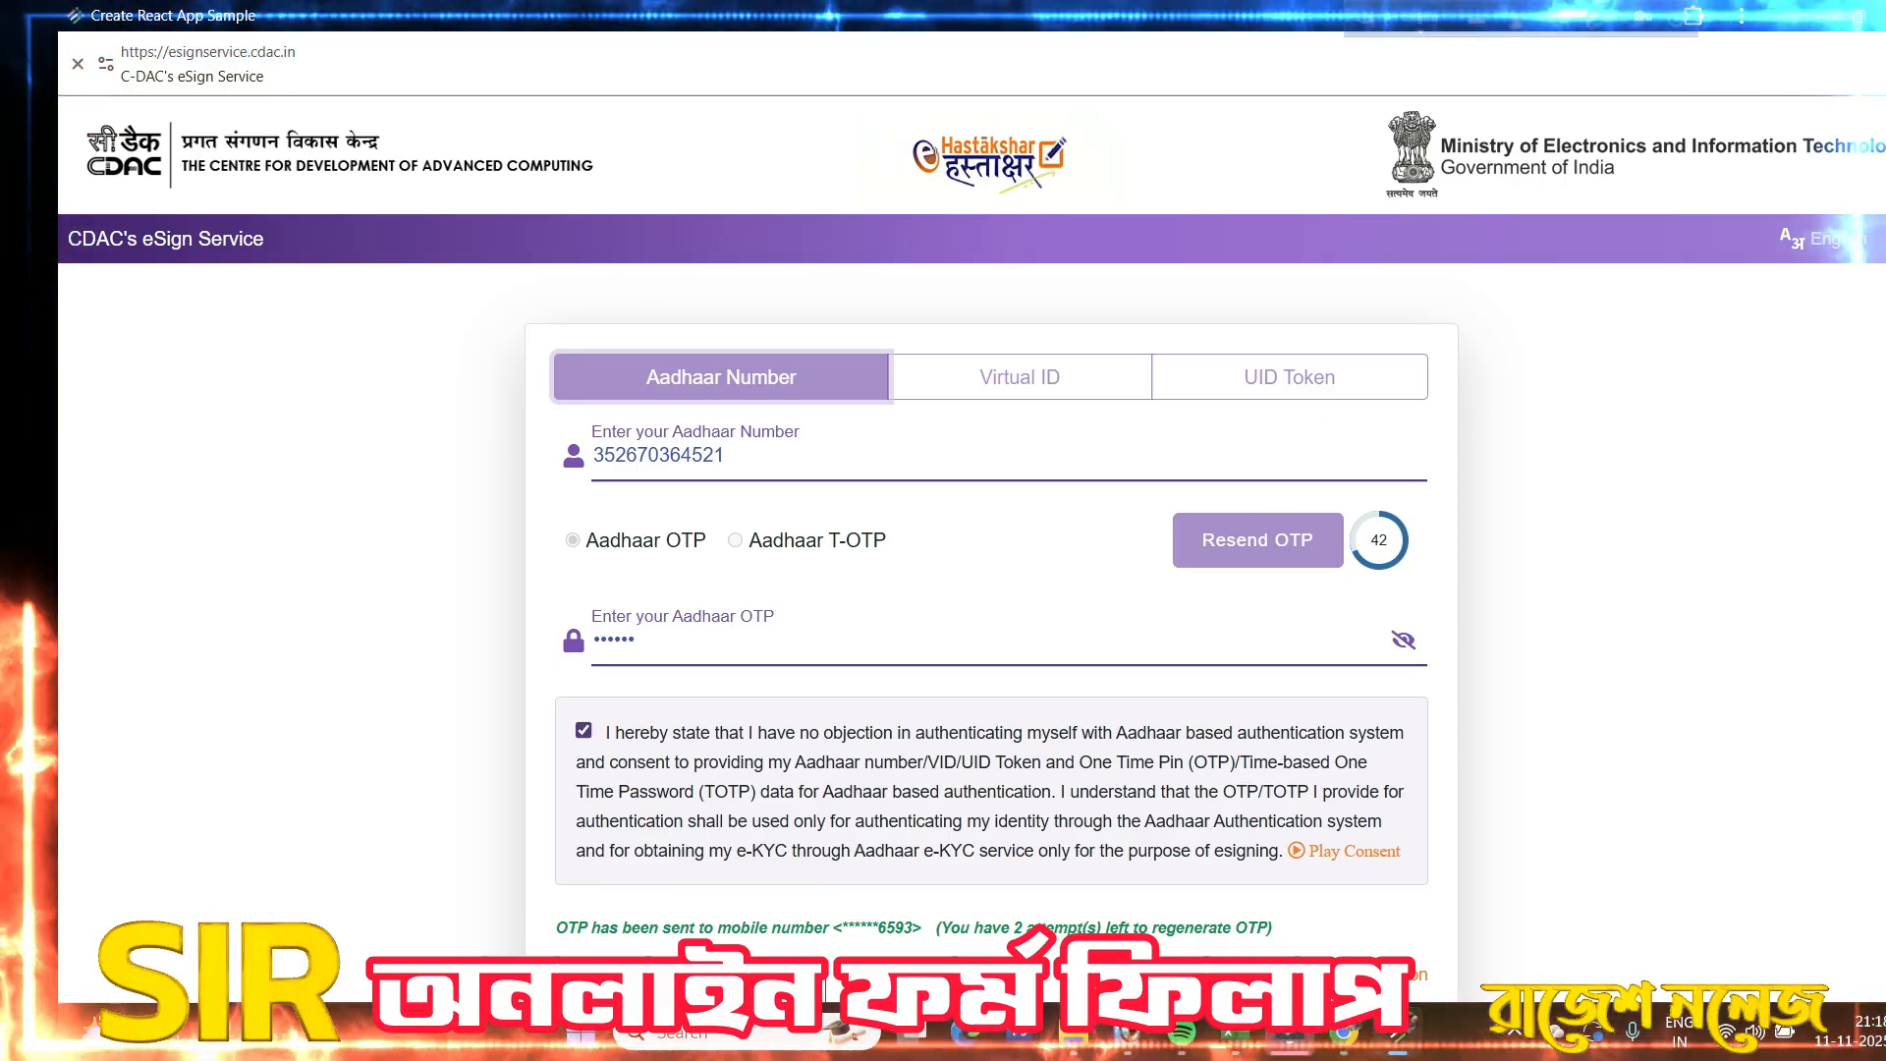
scroll(990, 519, "down", 1)
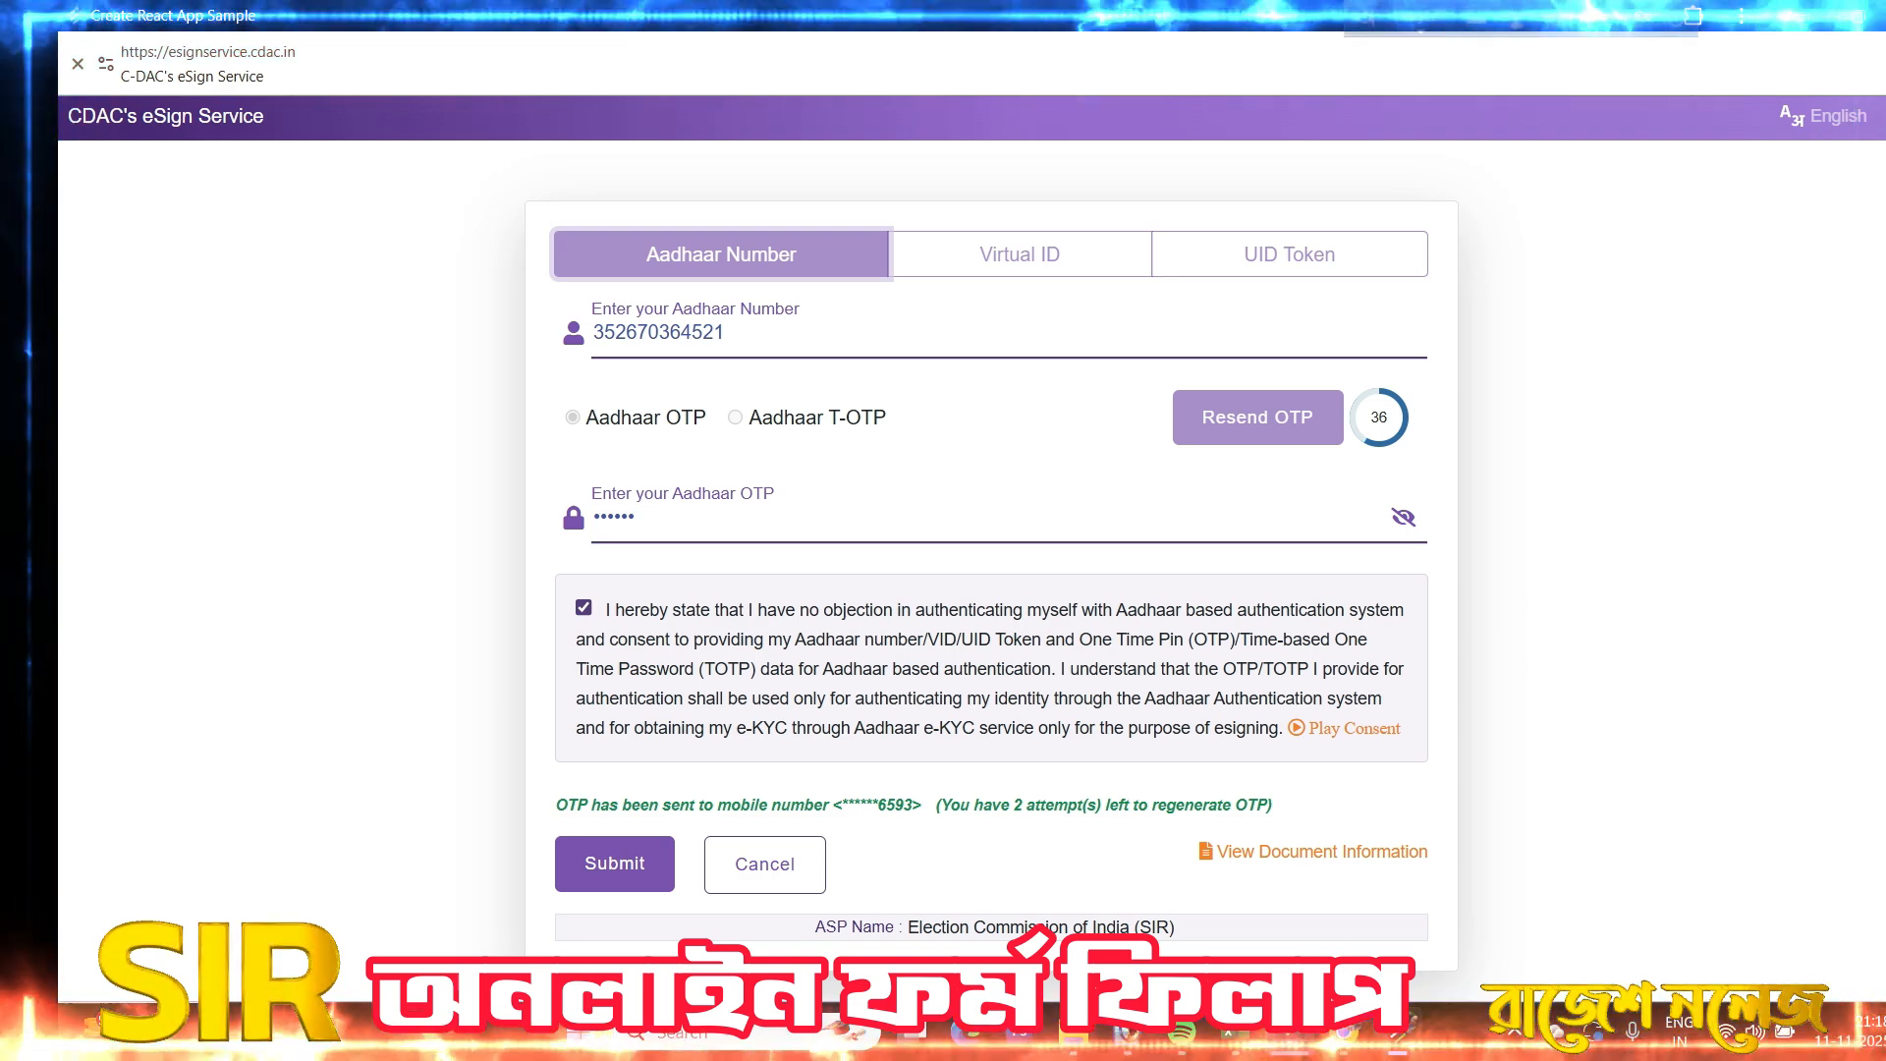
key("Return")
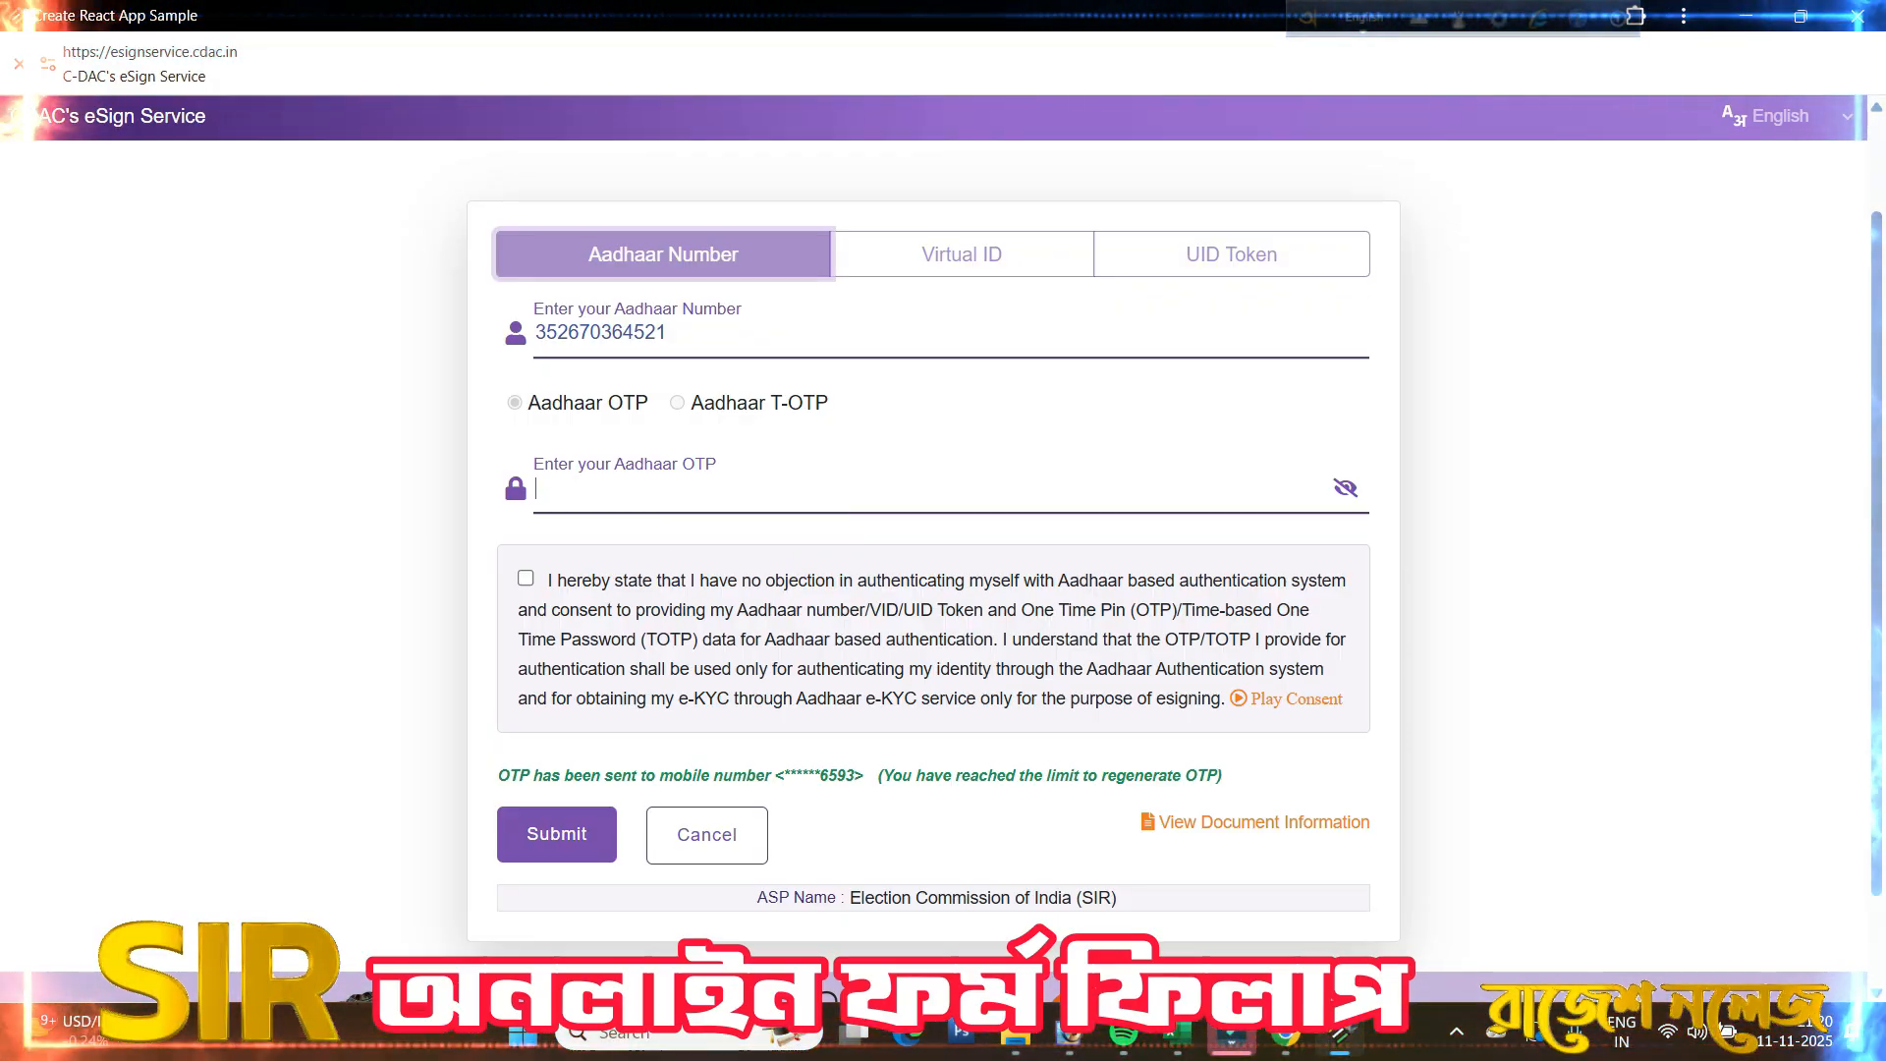
type("5")
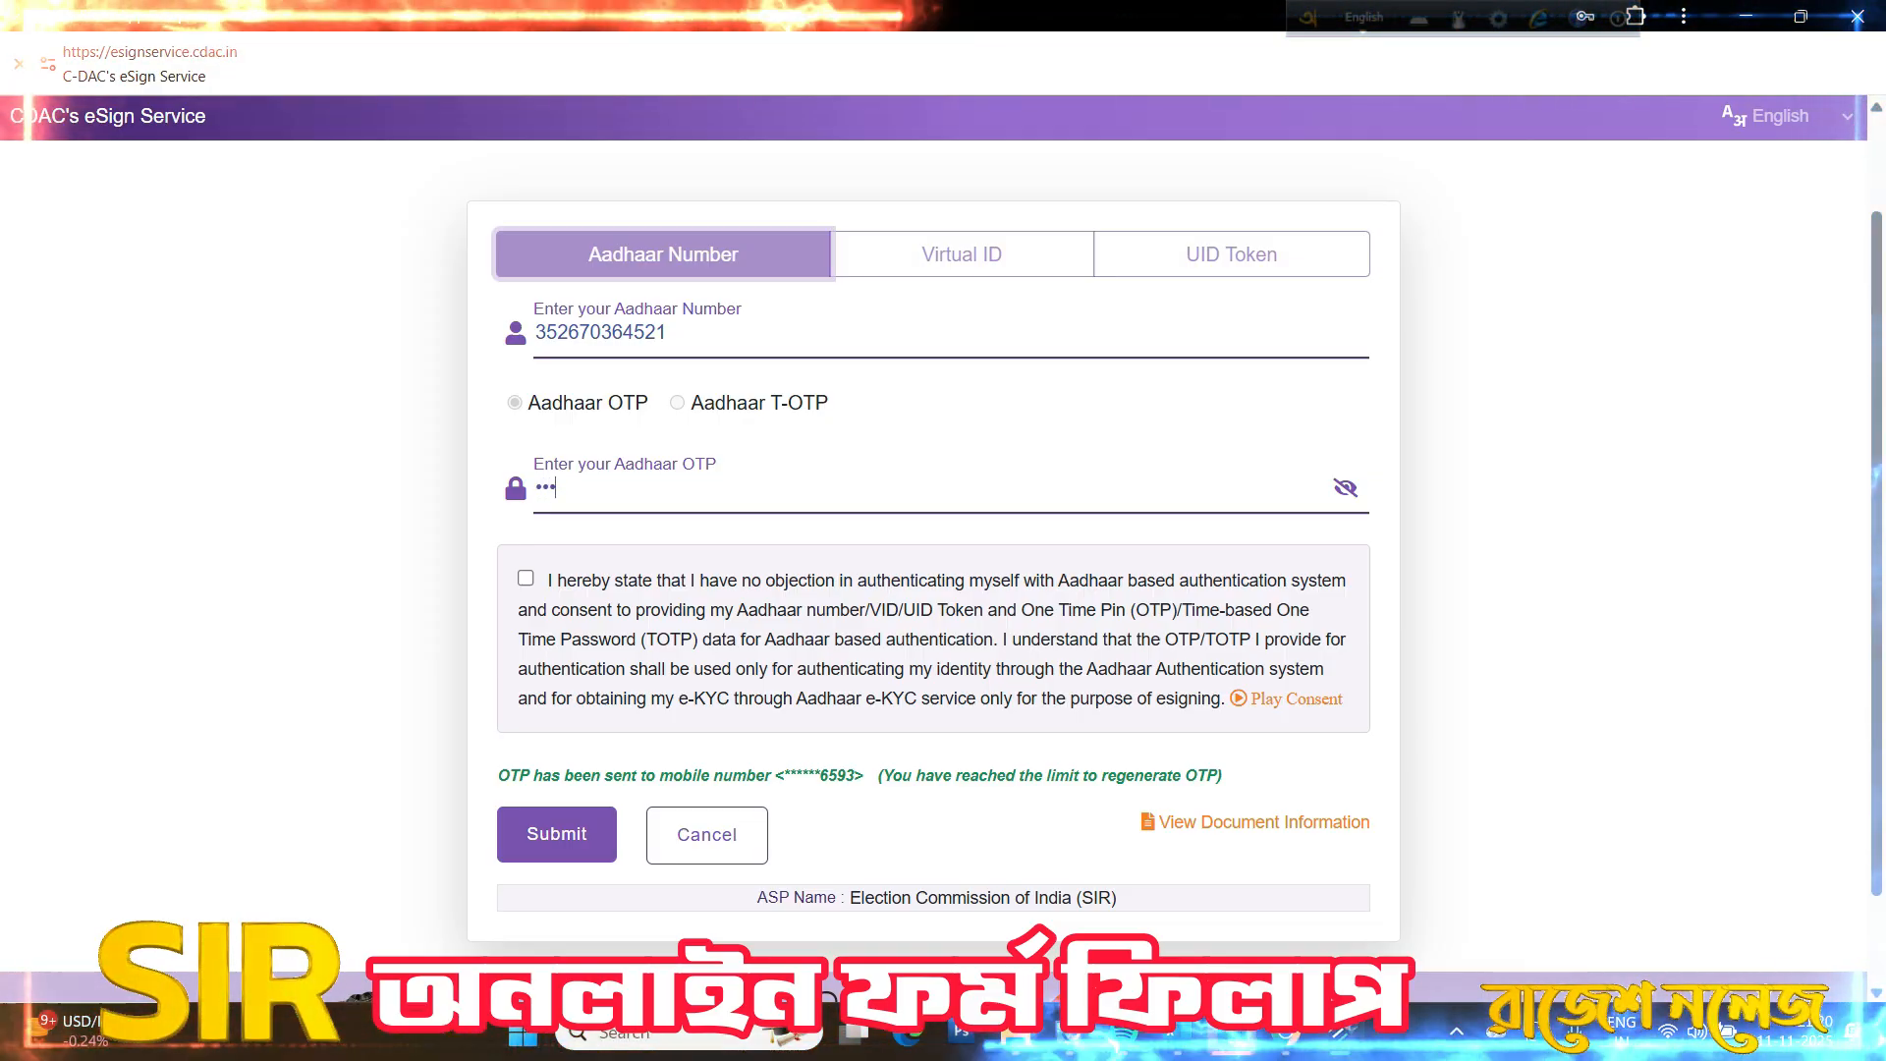
type("••••")
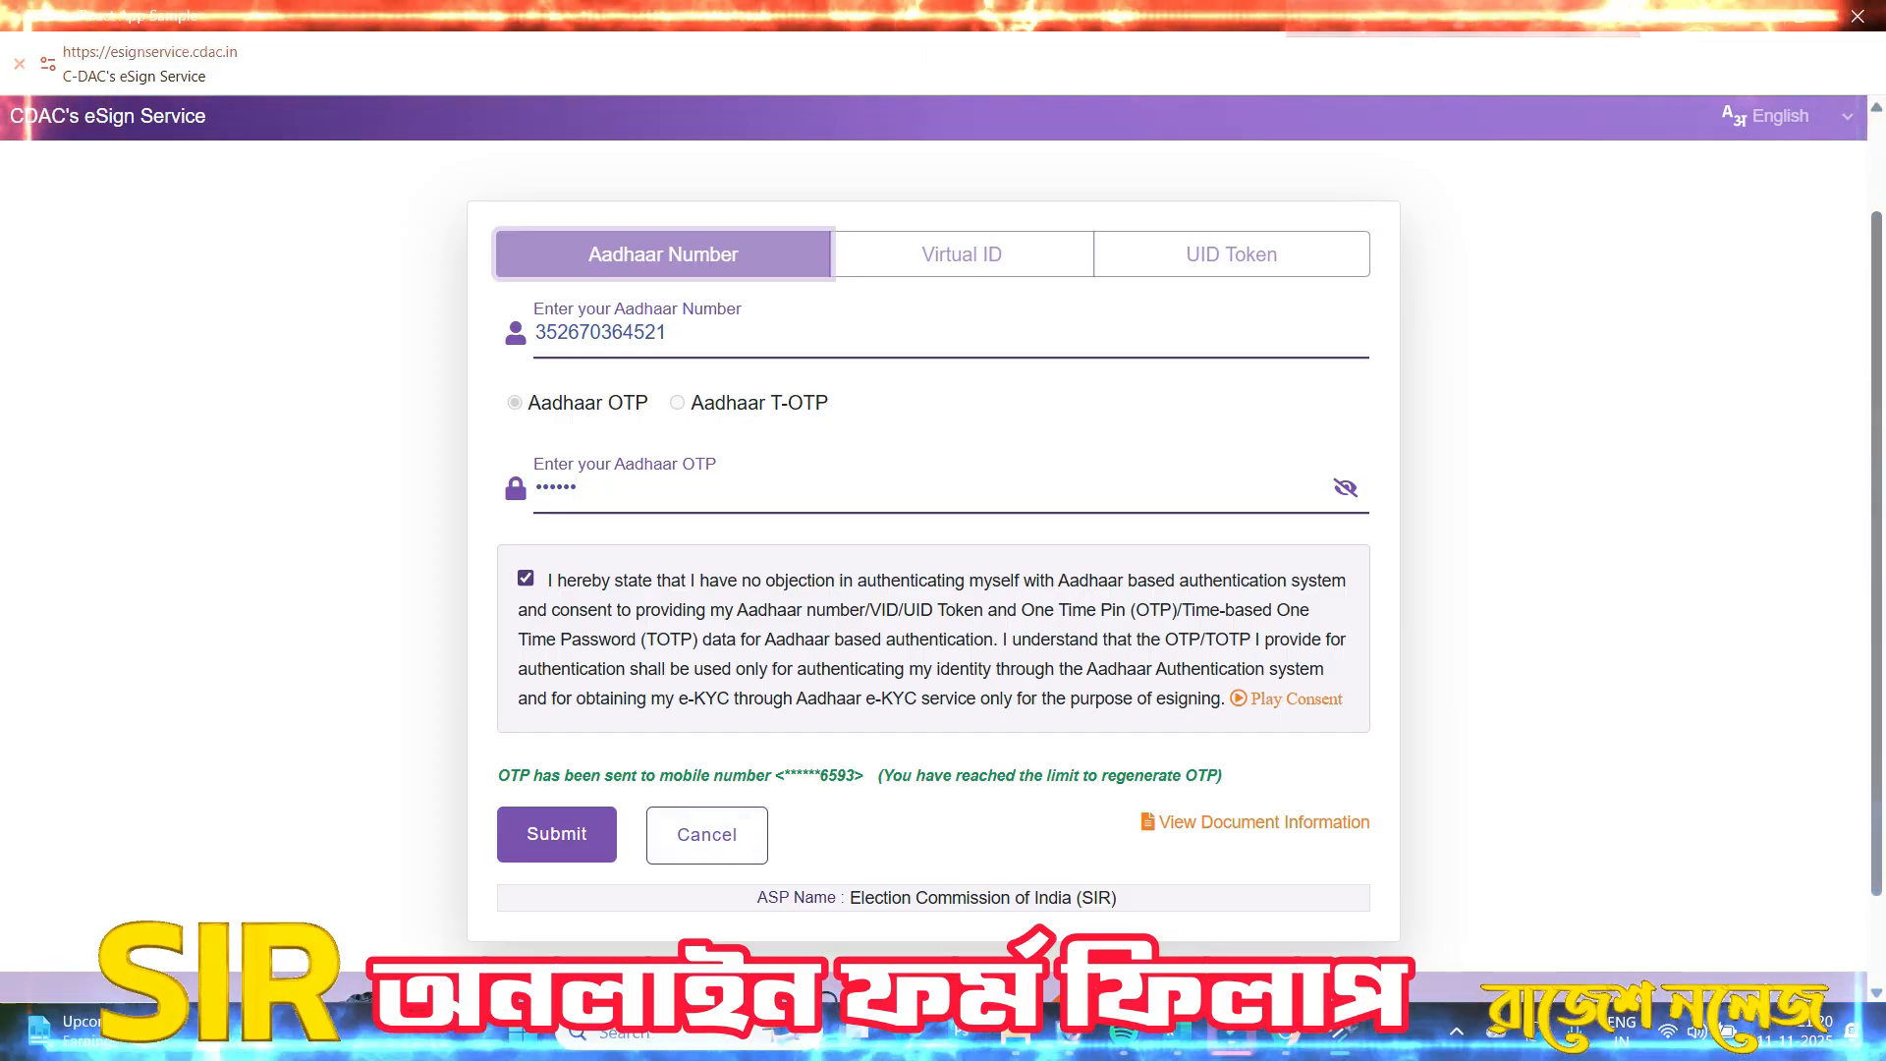
key("Return")
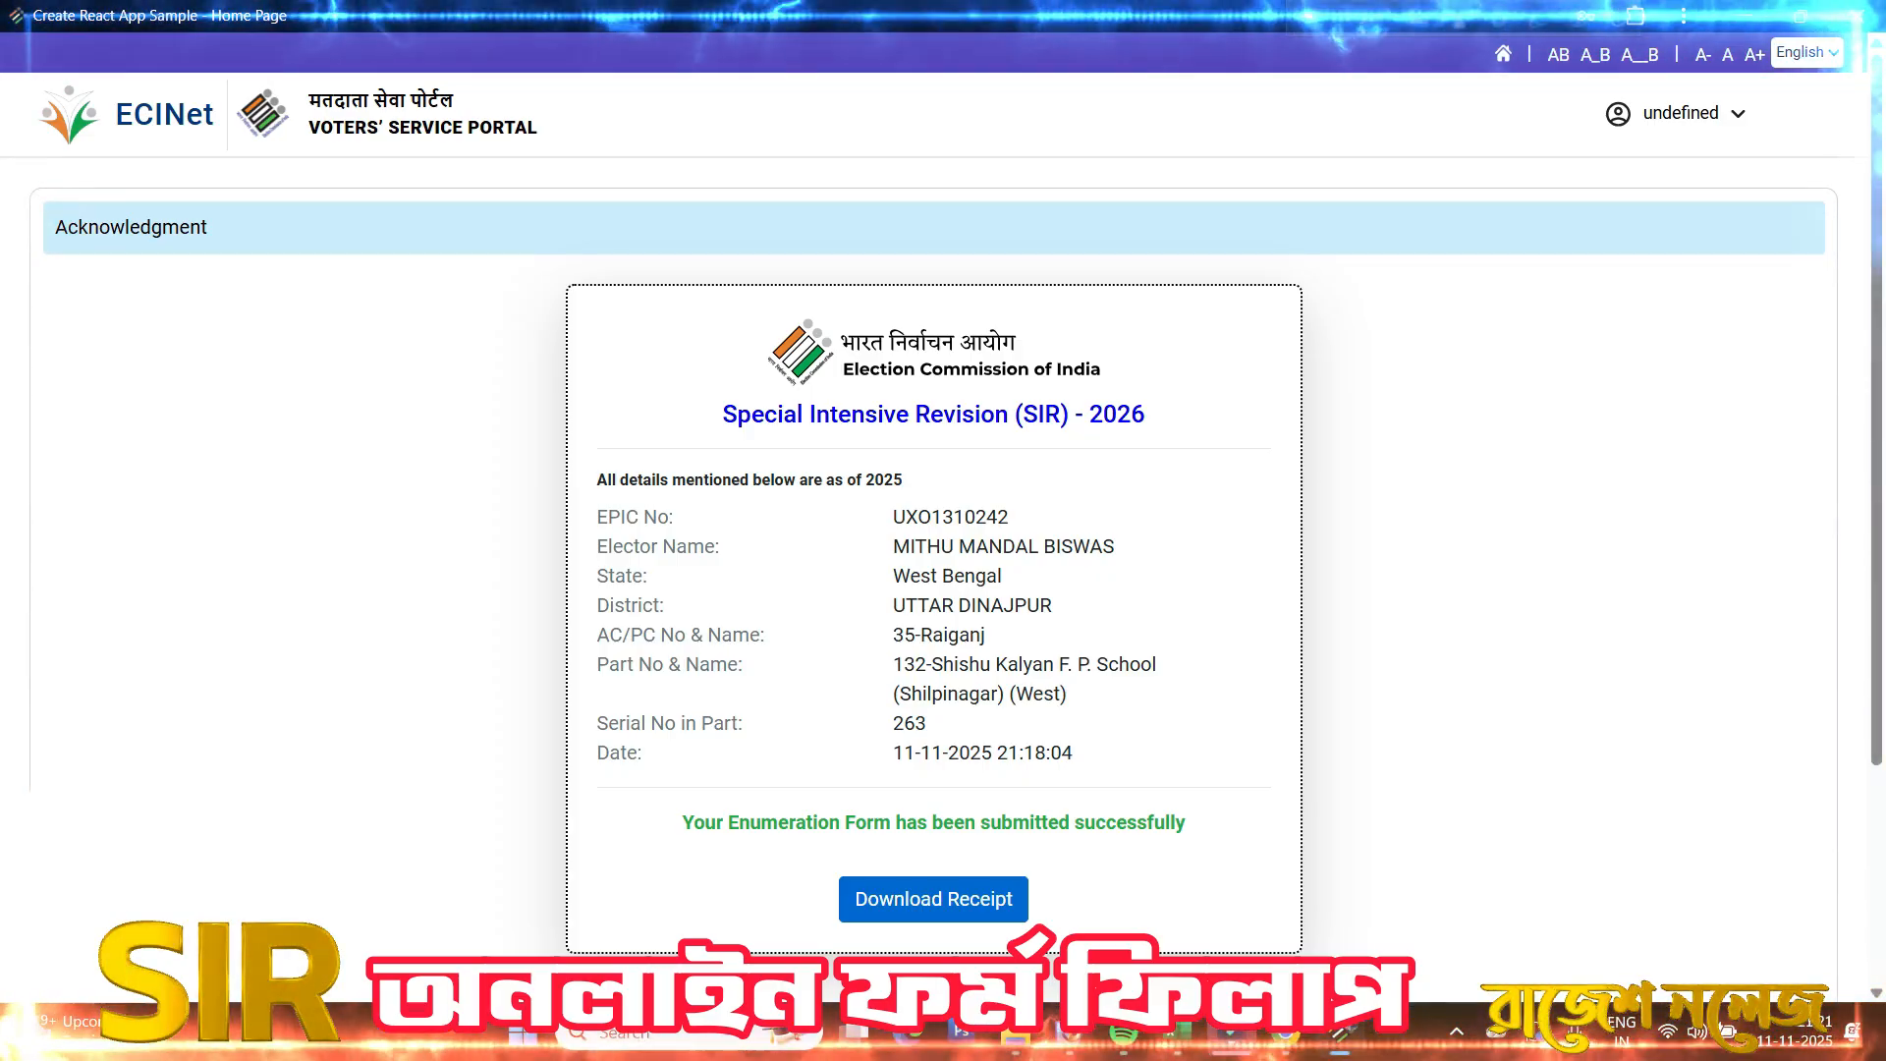
- Download the acknowledgment receipt as Sir_acknowledgement.png
left_click(933, 900)
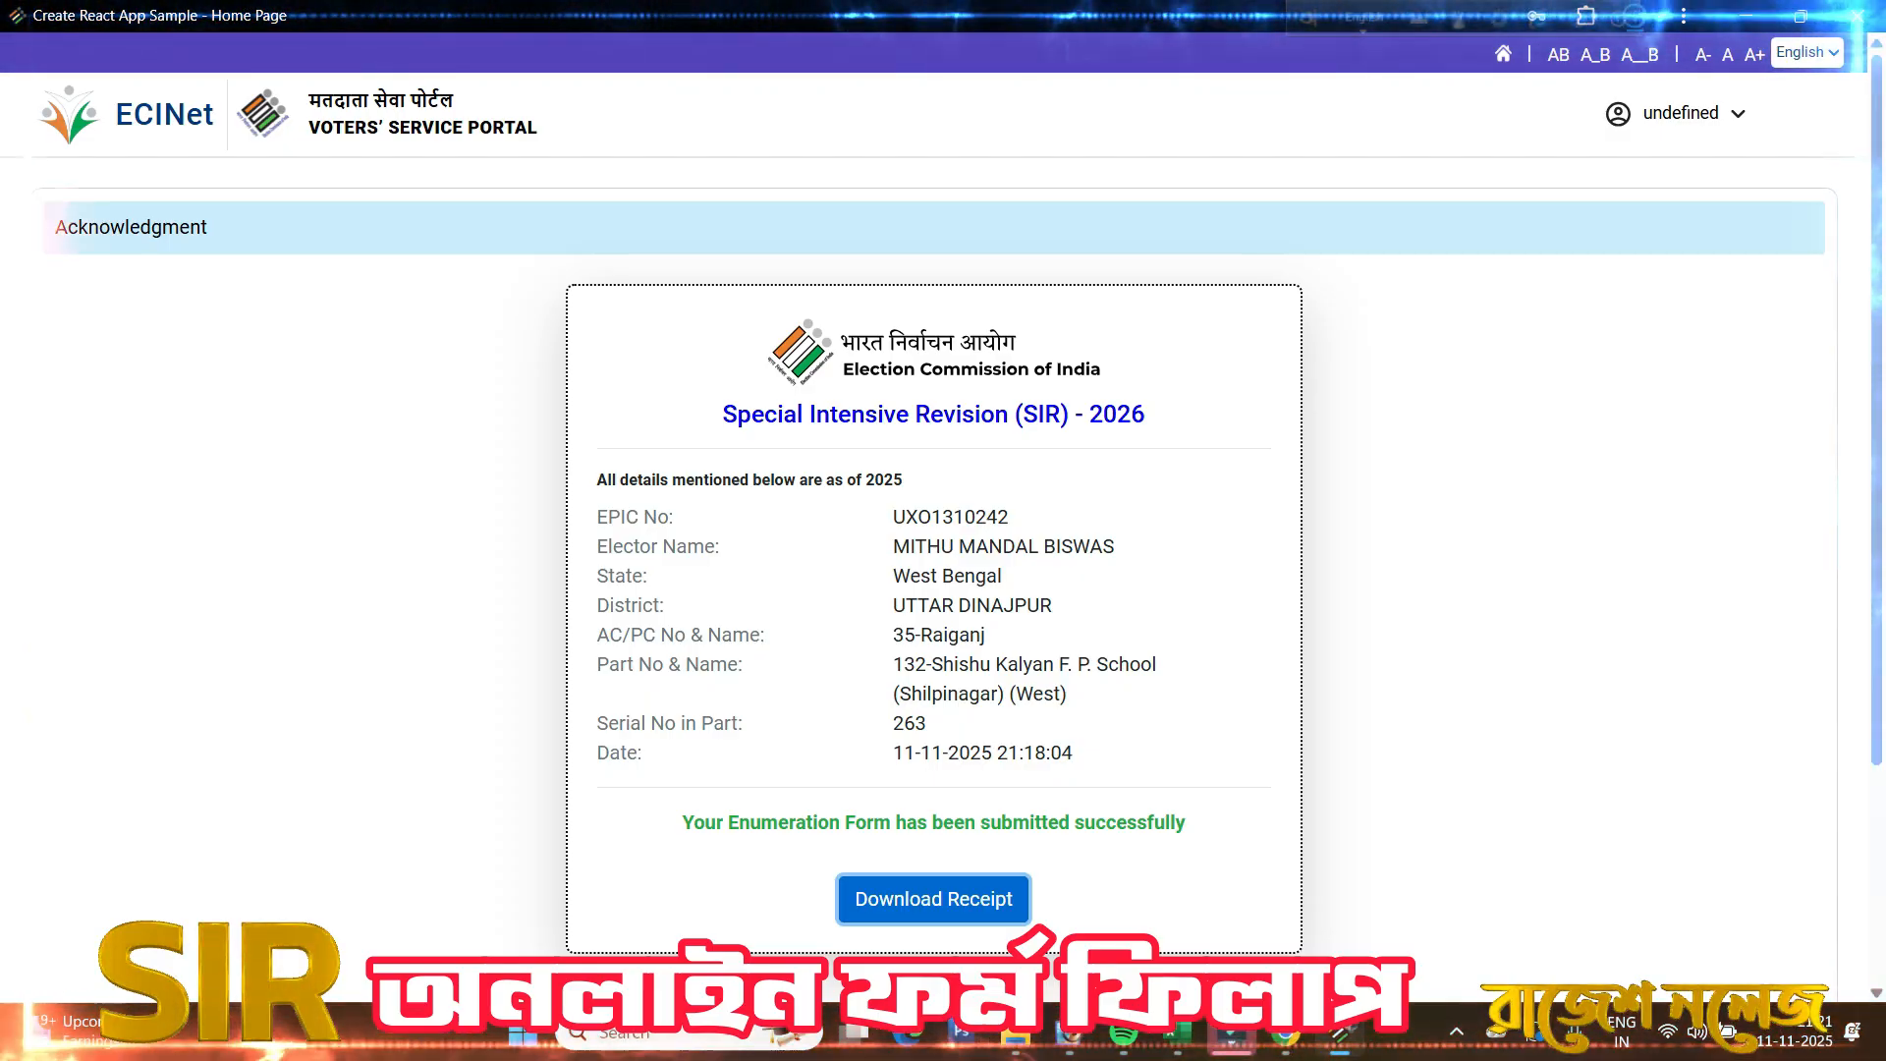